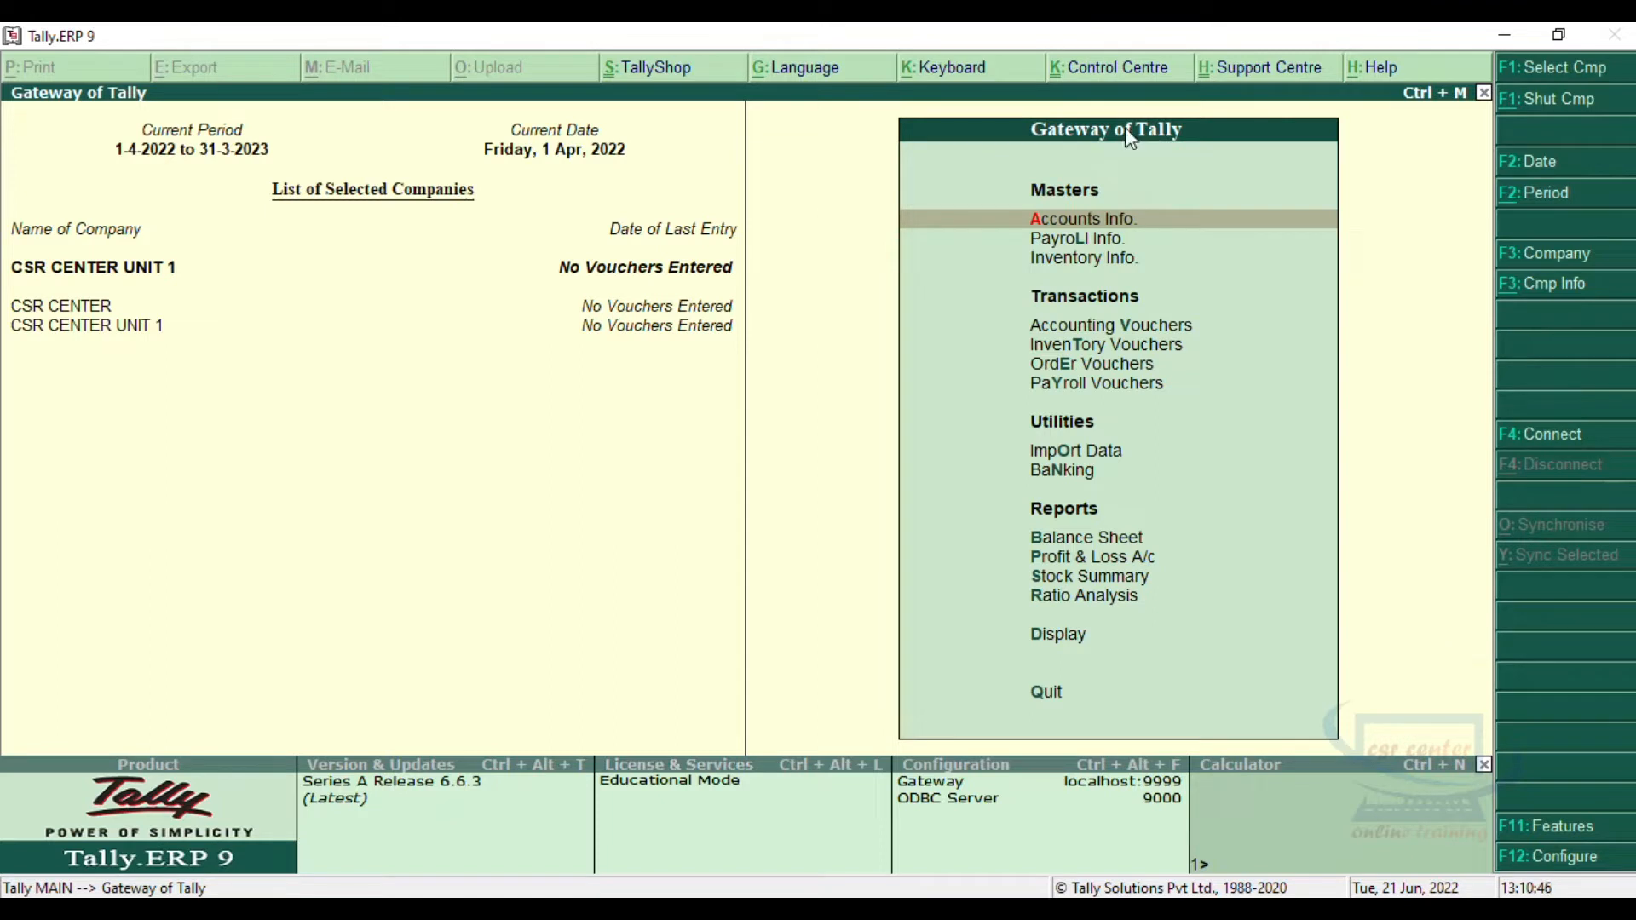
Step: Open the salary details definition in Payroll Info for the employee under Supervisor Department
{"action": "left_click", "coordinate": [1060, 238]}
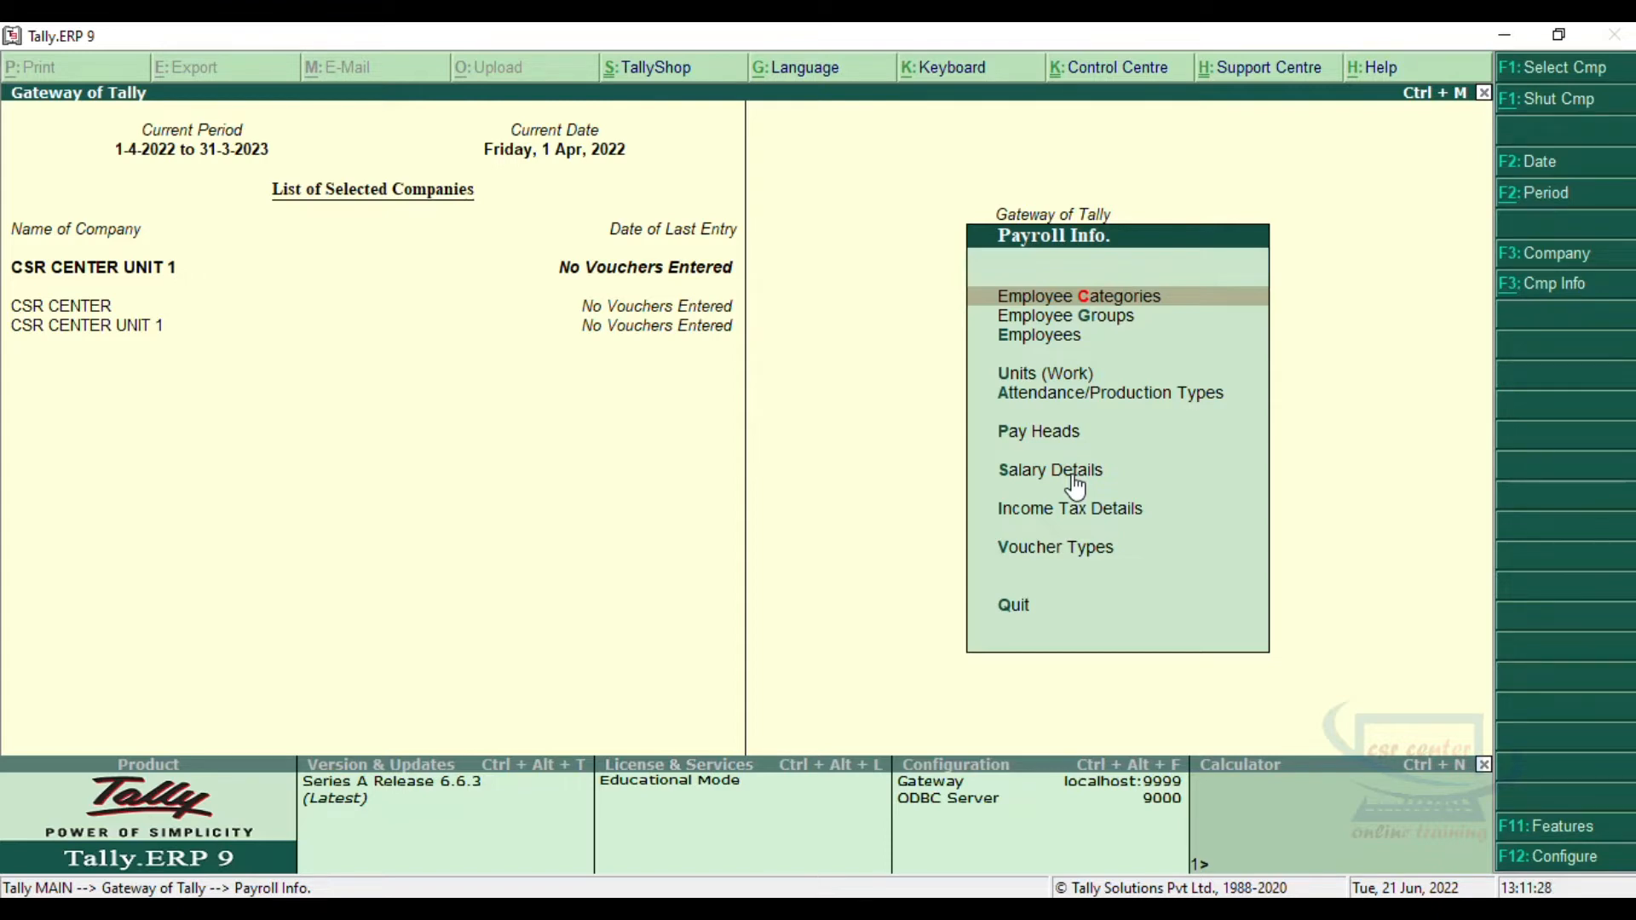
{"action": "left_click", "coordinate": [1075, 471]}
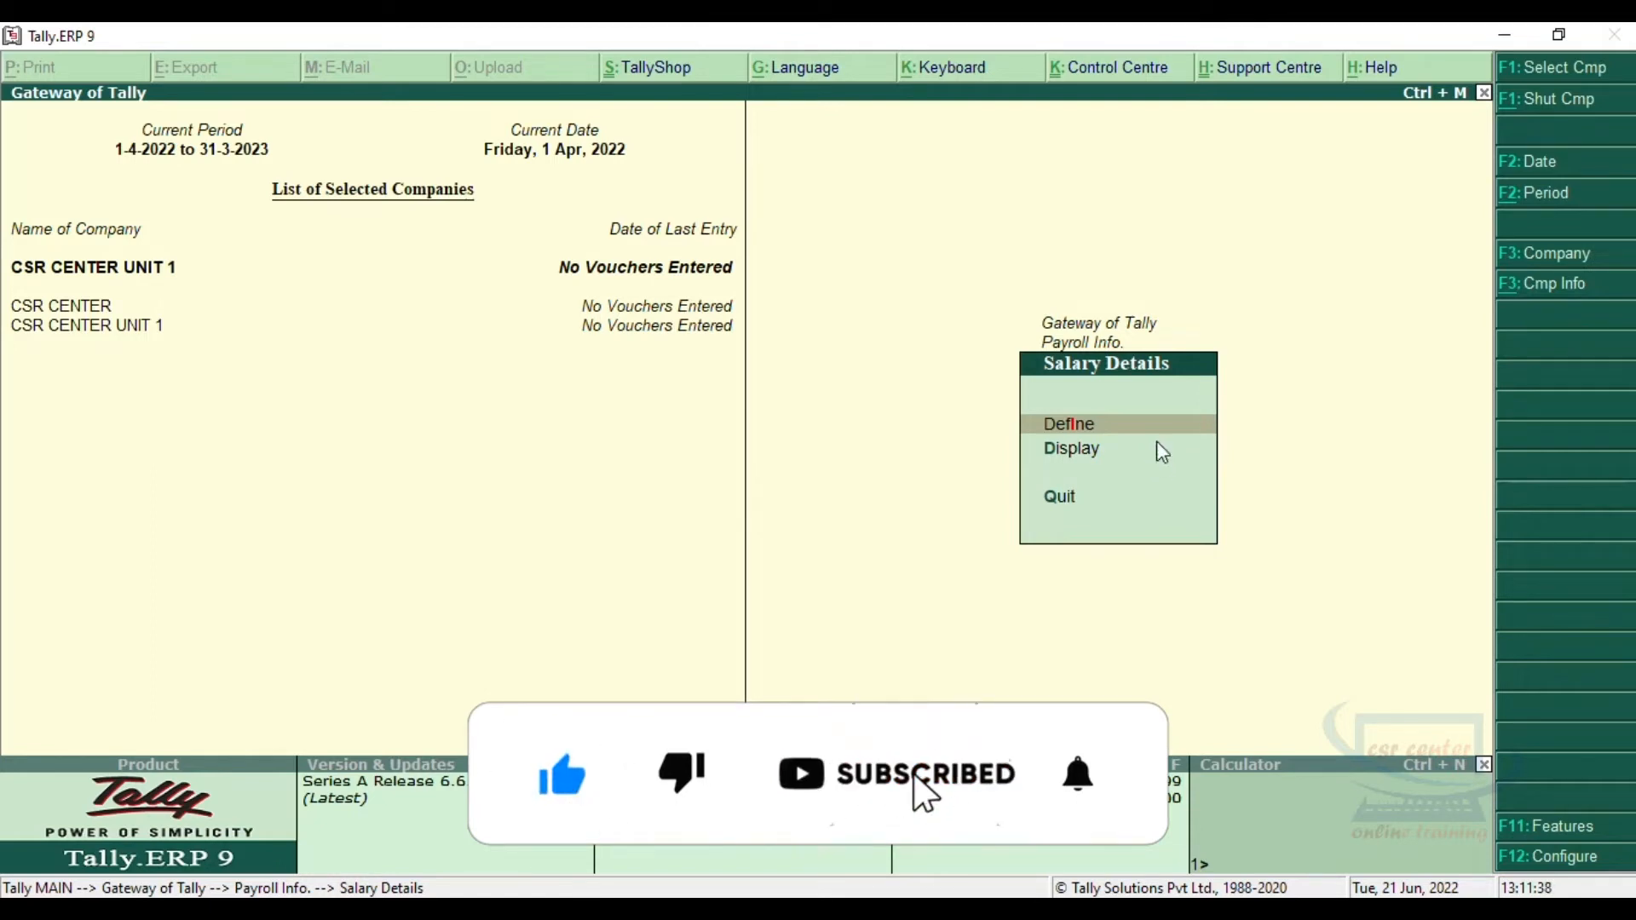
{"action": "left_click", "coordinate": [1100, 424]}
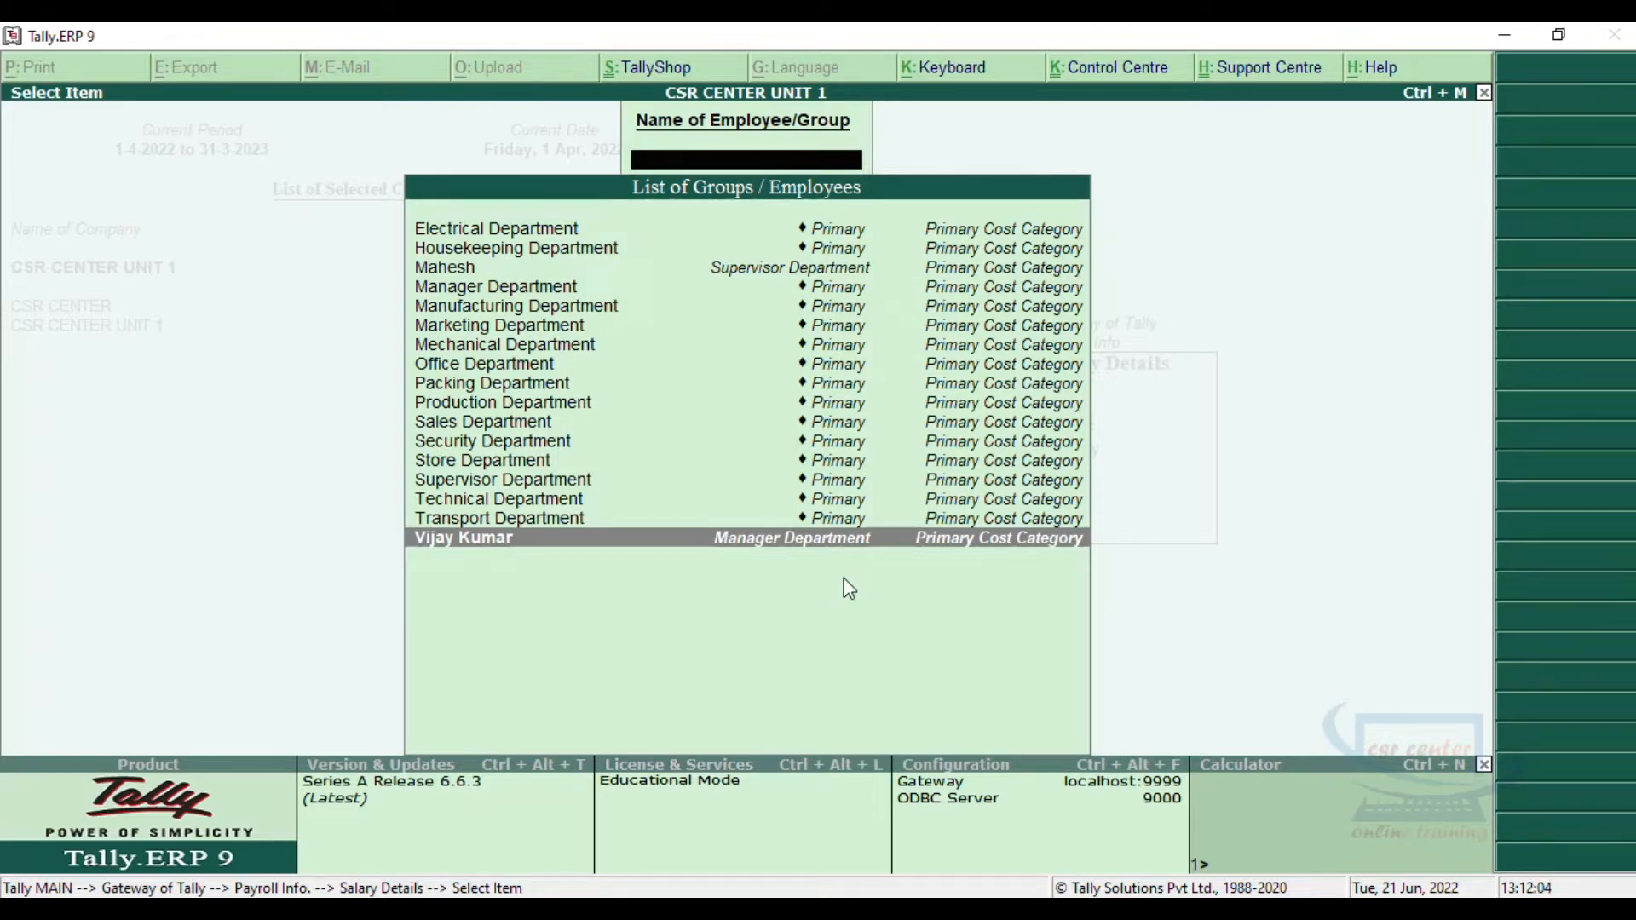
{"action": "left_click", "coordinate": [741, 274]}
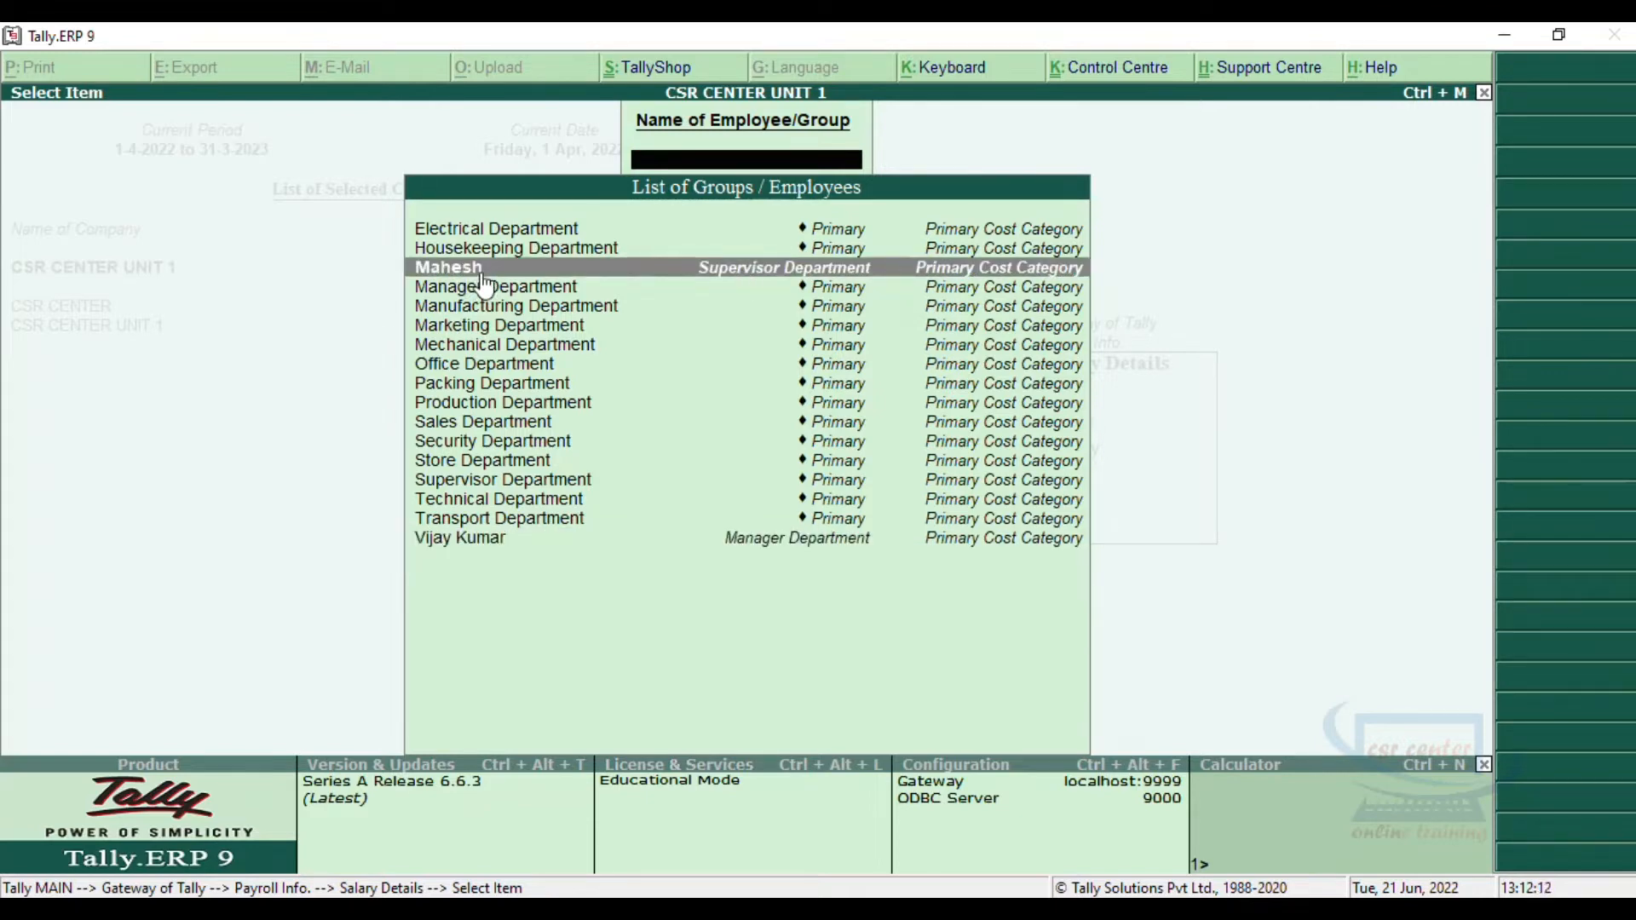
{"action": "key", "text": "Return"}
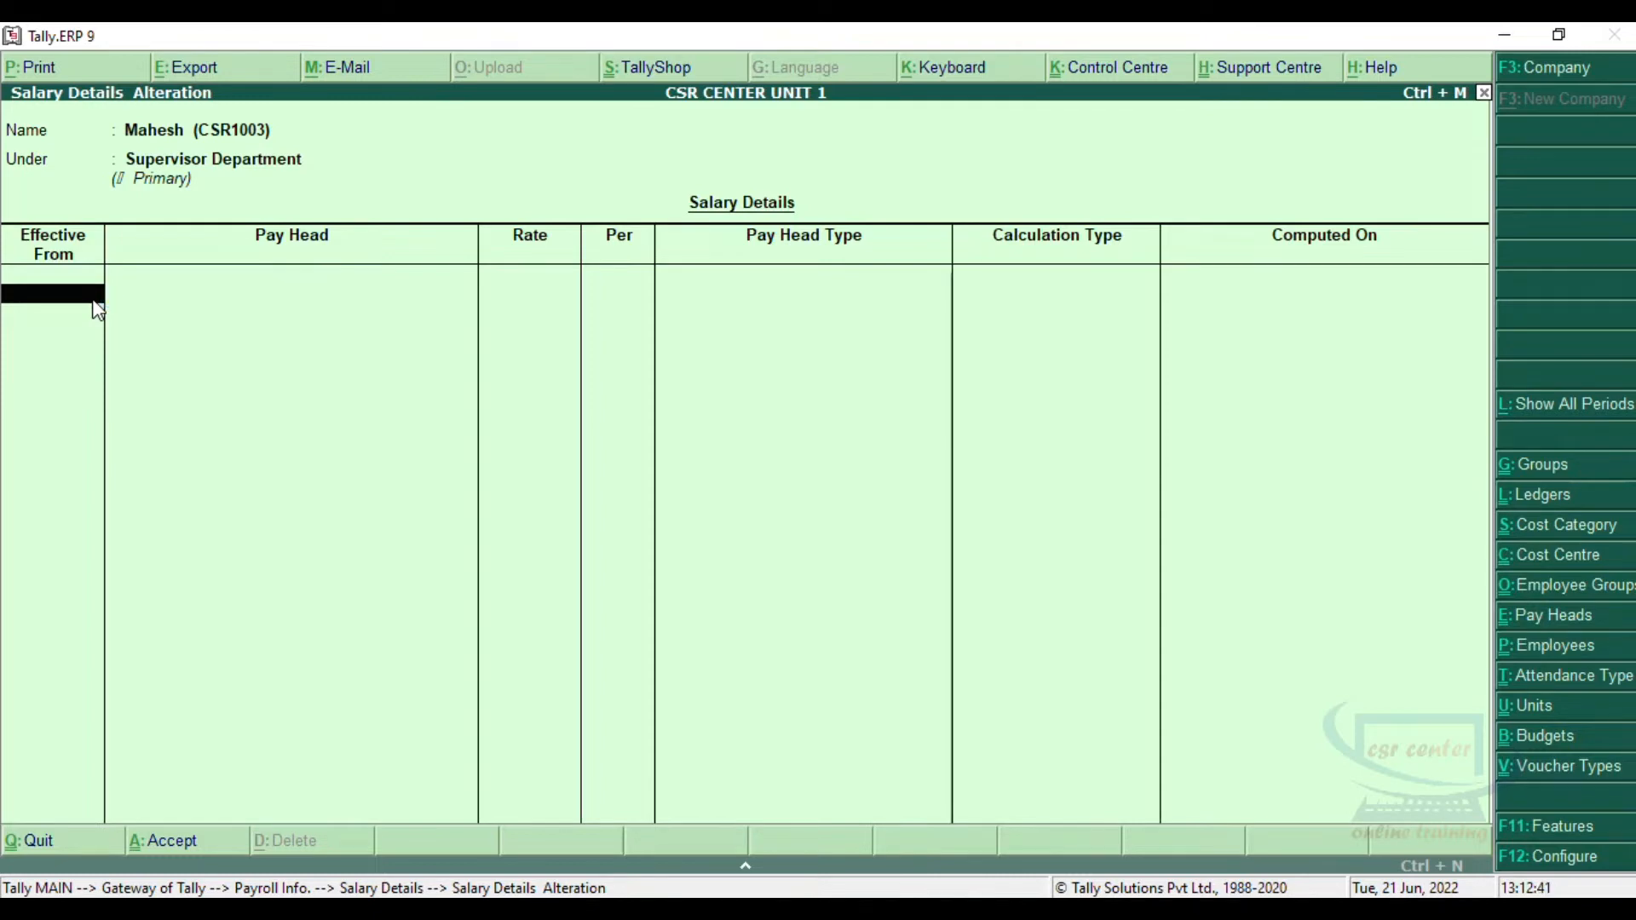
Step: Set the salary's effective date to 1-6-2022 and add the Basic Pay pay head at a rate of 10000
{"action": "type", "text": "1-6-2022"}
{"action": "key", "text": "Return"}
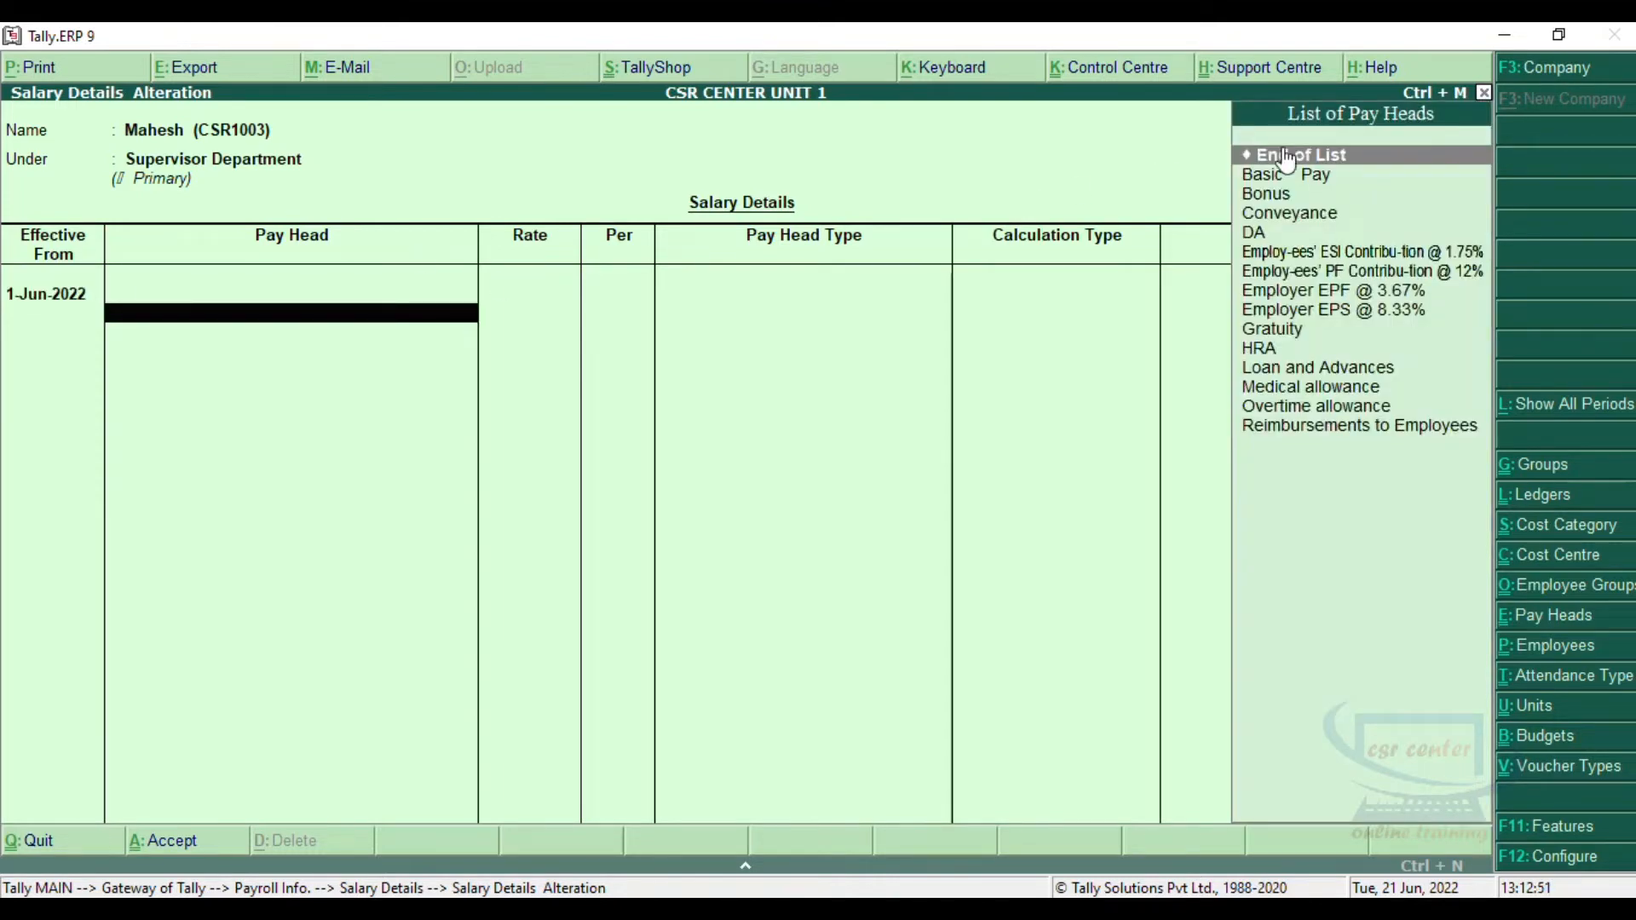
{"action": "left_click", "coordinate": [1323, 187]}
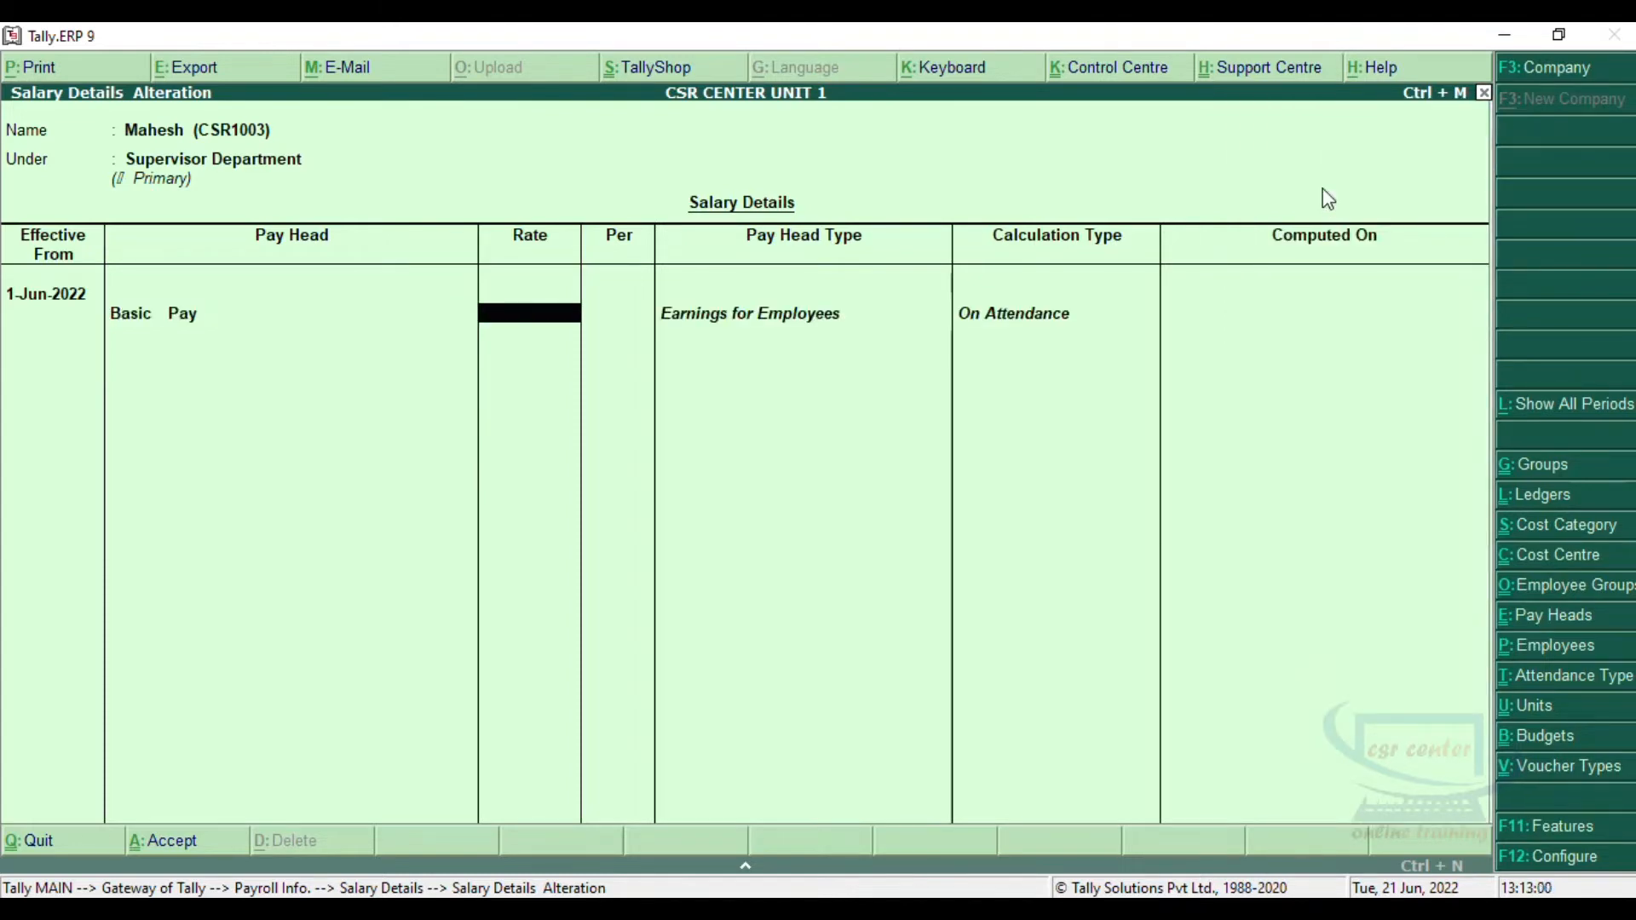
{"action": "type", "text": "10000"}
{"action": "key", "text": "Return"}
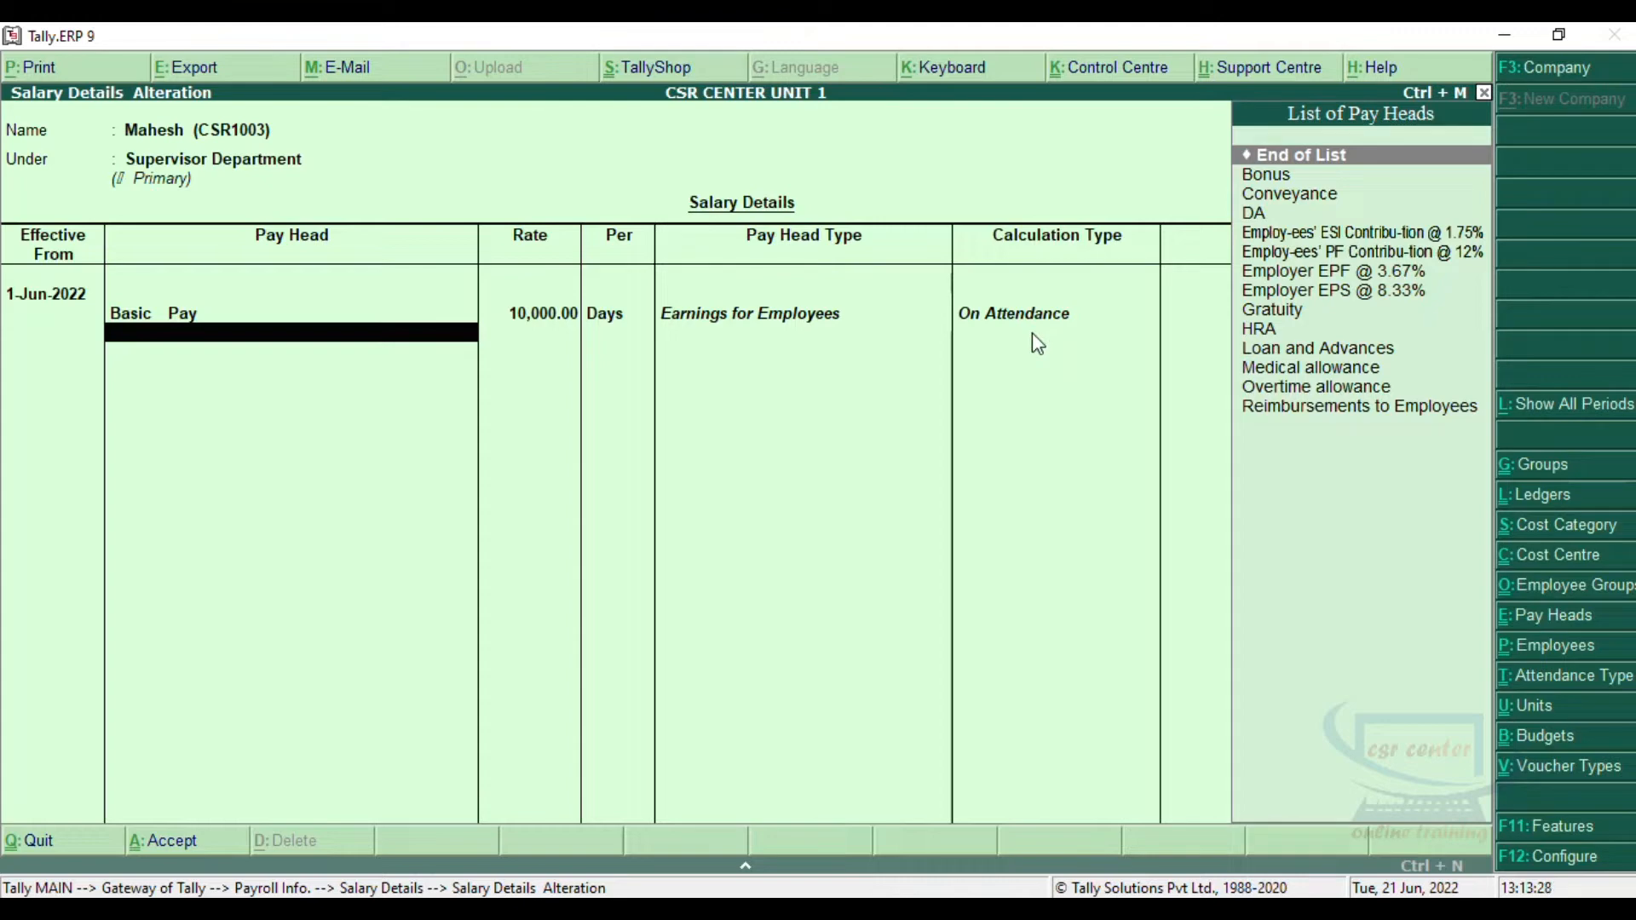
Step: Add the HRA pay head at a rate of 2000 to the Supervisor Department employee's salary details
{"action": "key", "text": "Down"}
{"action": "key", "text": "Down"}
{"action": "key", "text": "Down"}
{"action": "key", "text": "Down"}
{"action": "key", "text": "Down"}
{"action": "key", "text": "Down"}
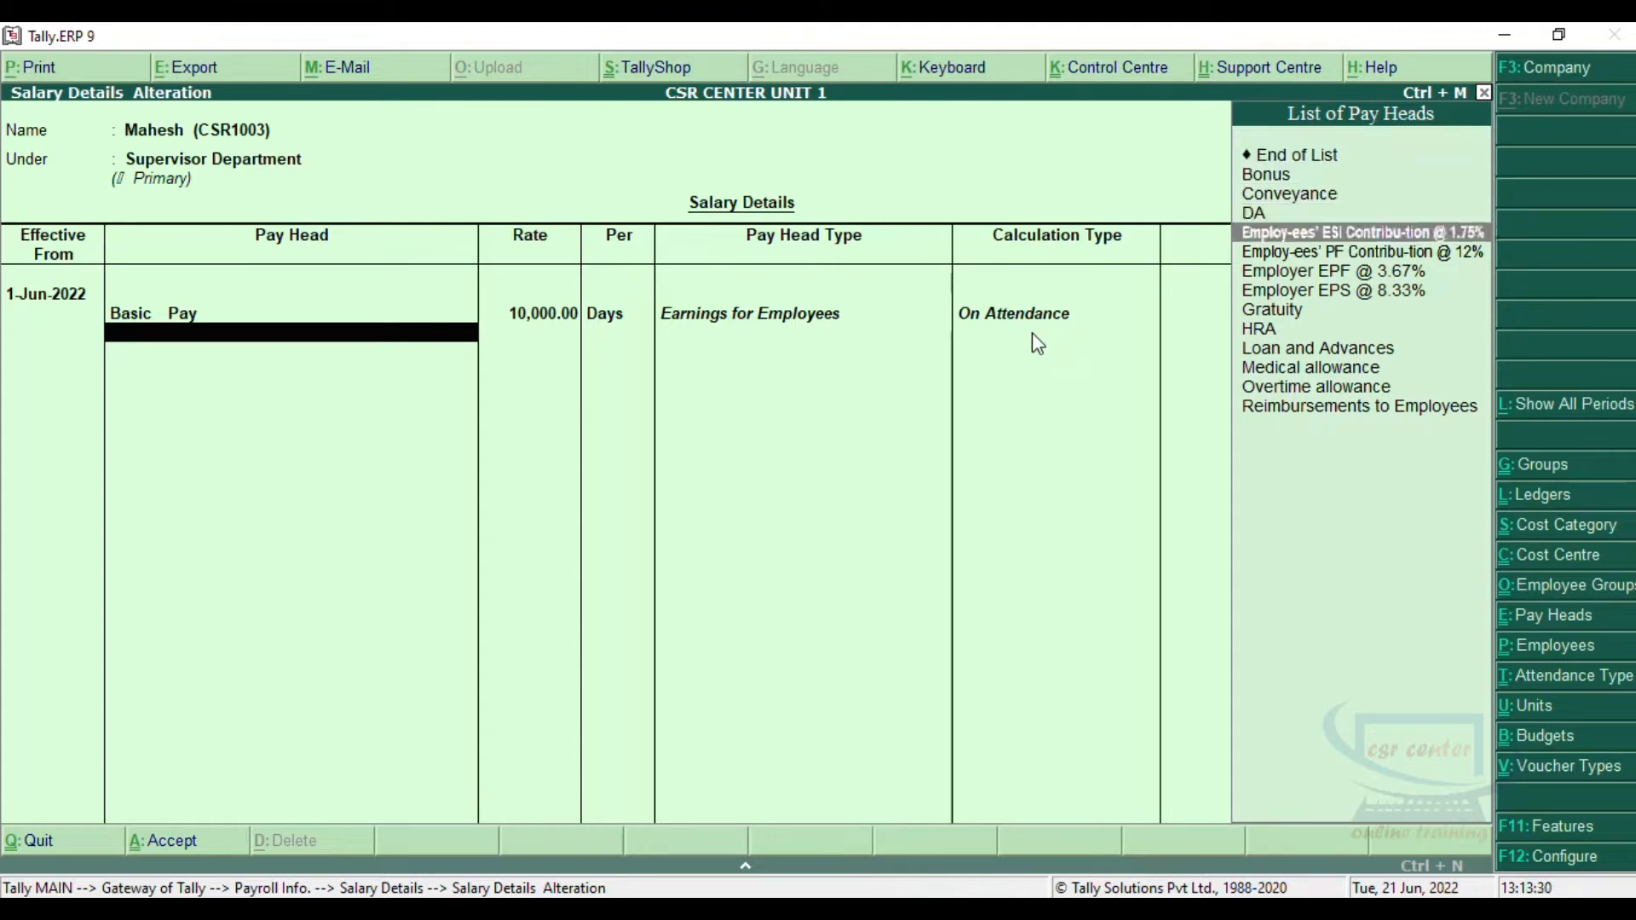
{"action": "key", "text": "Down"}
{"action": "key", "text": "Down"}
{"action": "key", "text": "Down"}
{"action": "key", "text": "Return"}
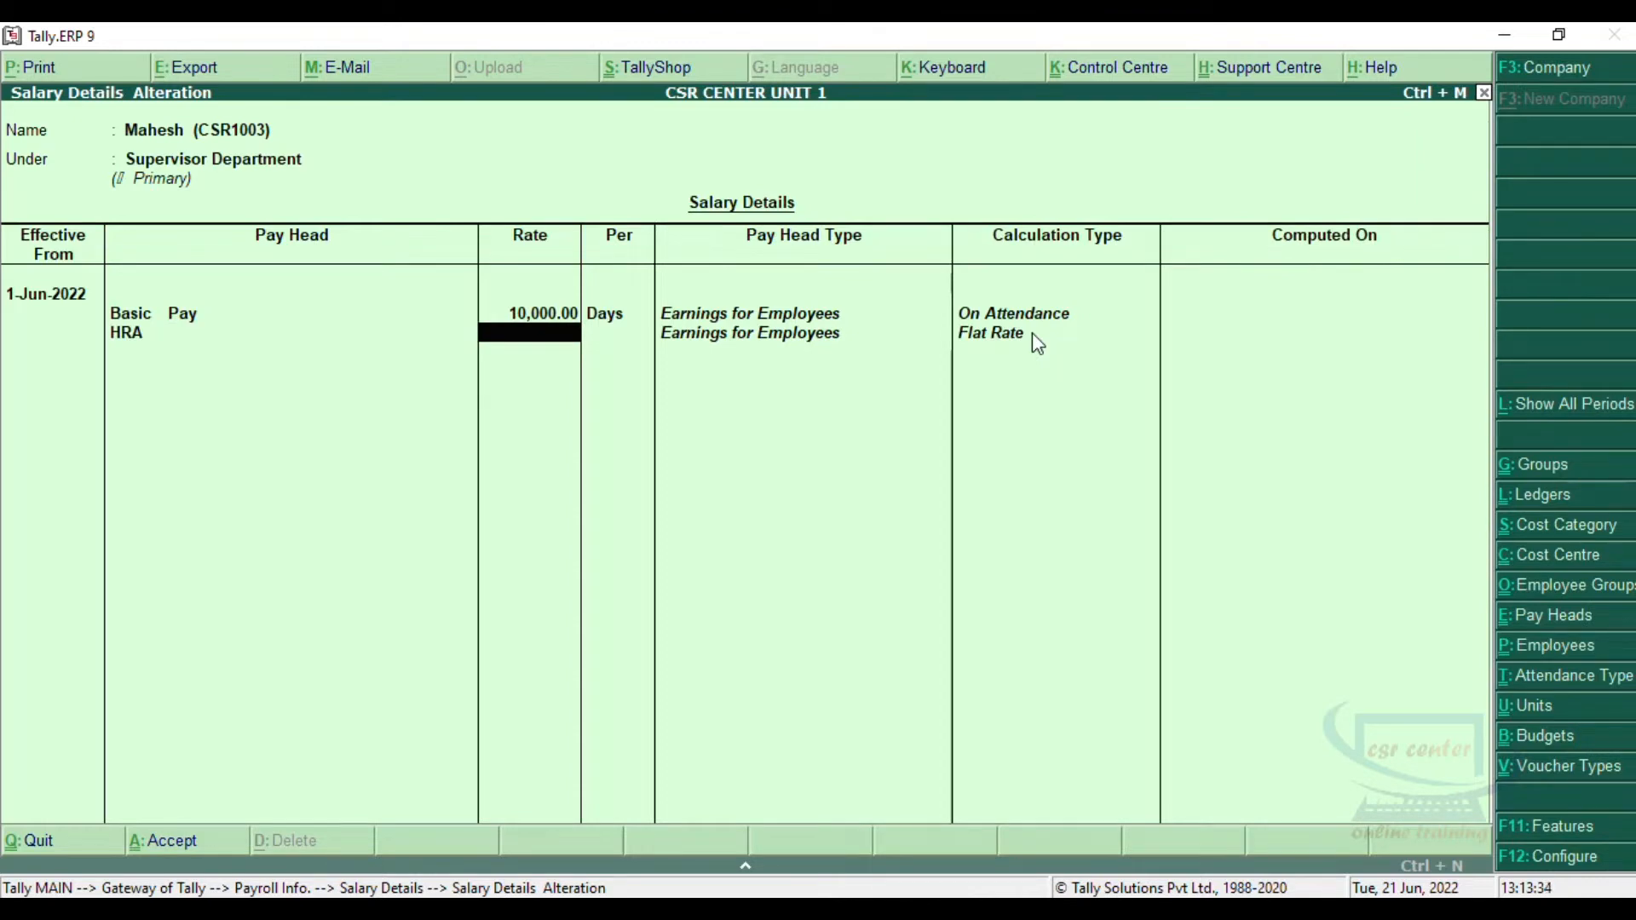
{"action": "type", "text": "2000"}
{"action": "key", "text": "Return"}
{"action": "key", "text": "Return"}
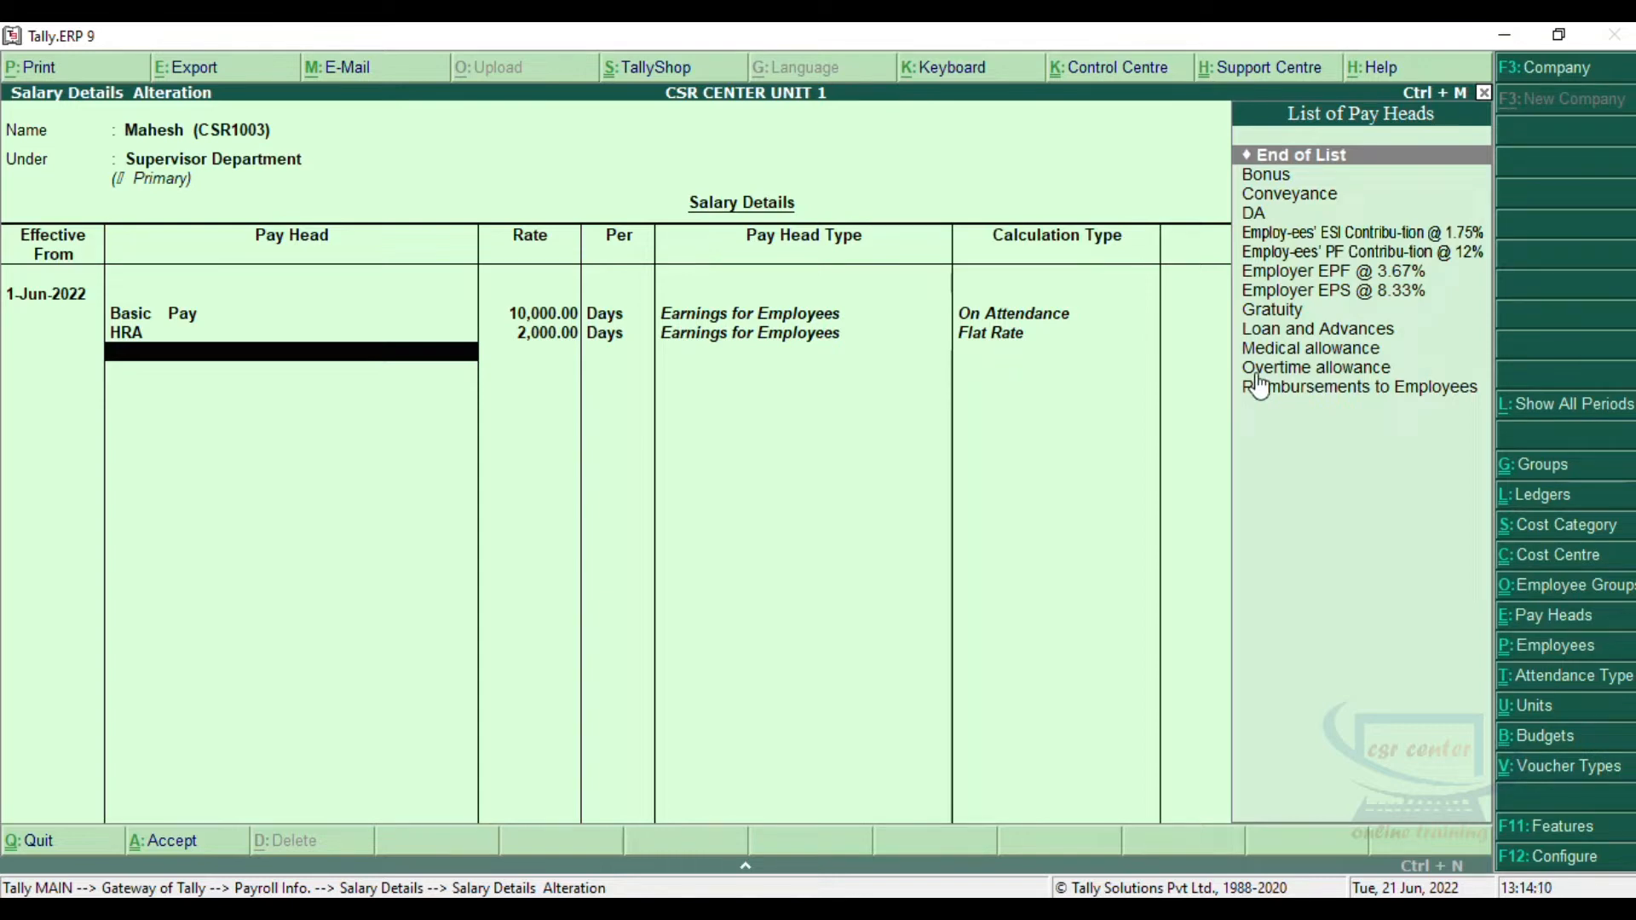
Step: Add the Medical allowance pay head, then the DA pay head at a rate of 300
{"action": "left_click", "coordinate": [1281, 355]}
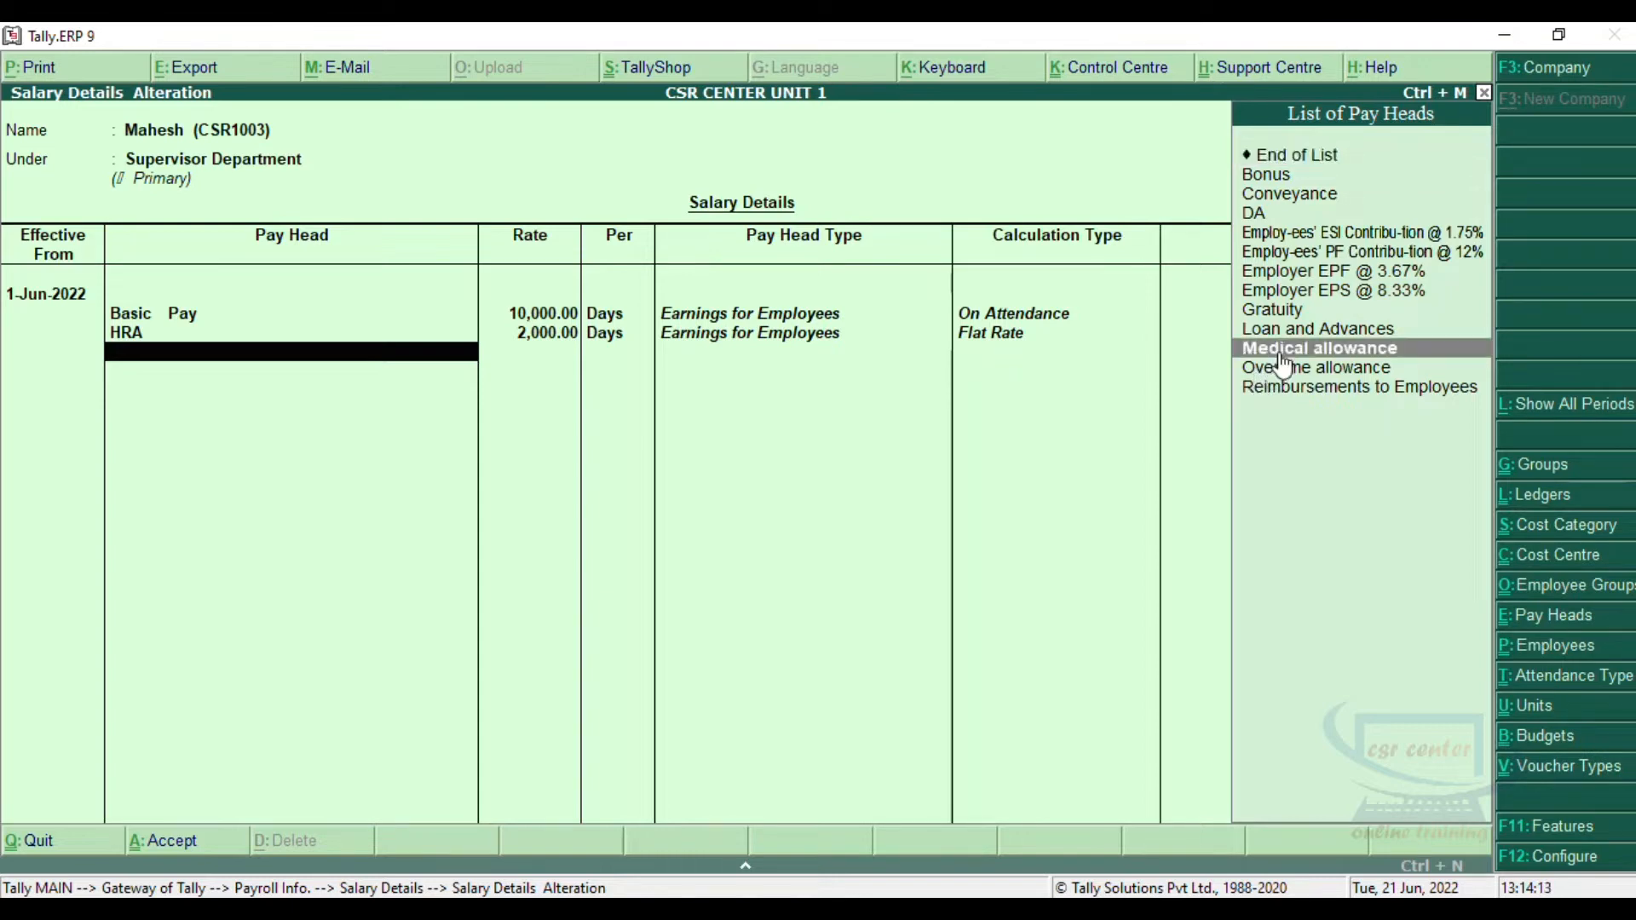
{"action": "left_click", "coordinate": [1281, 354]}
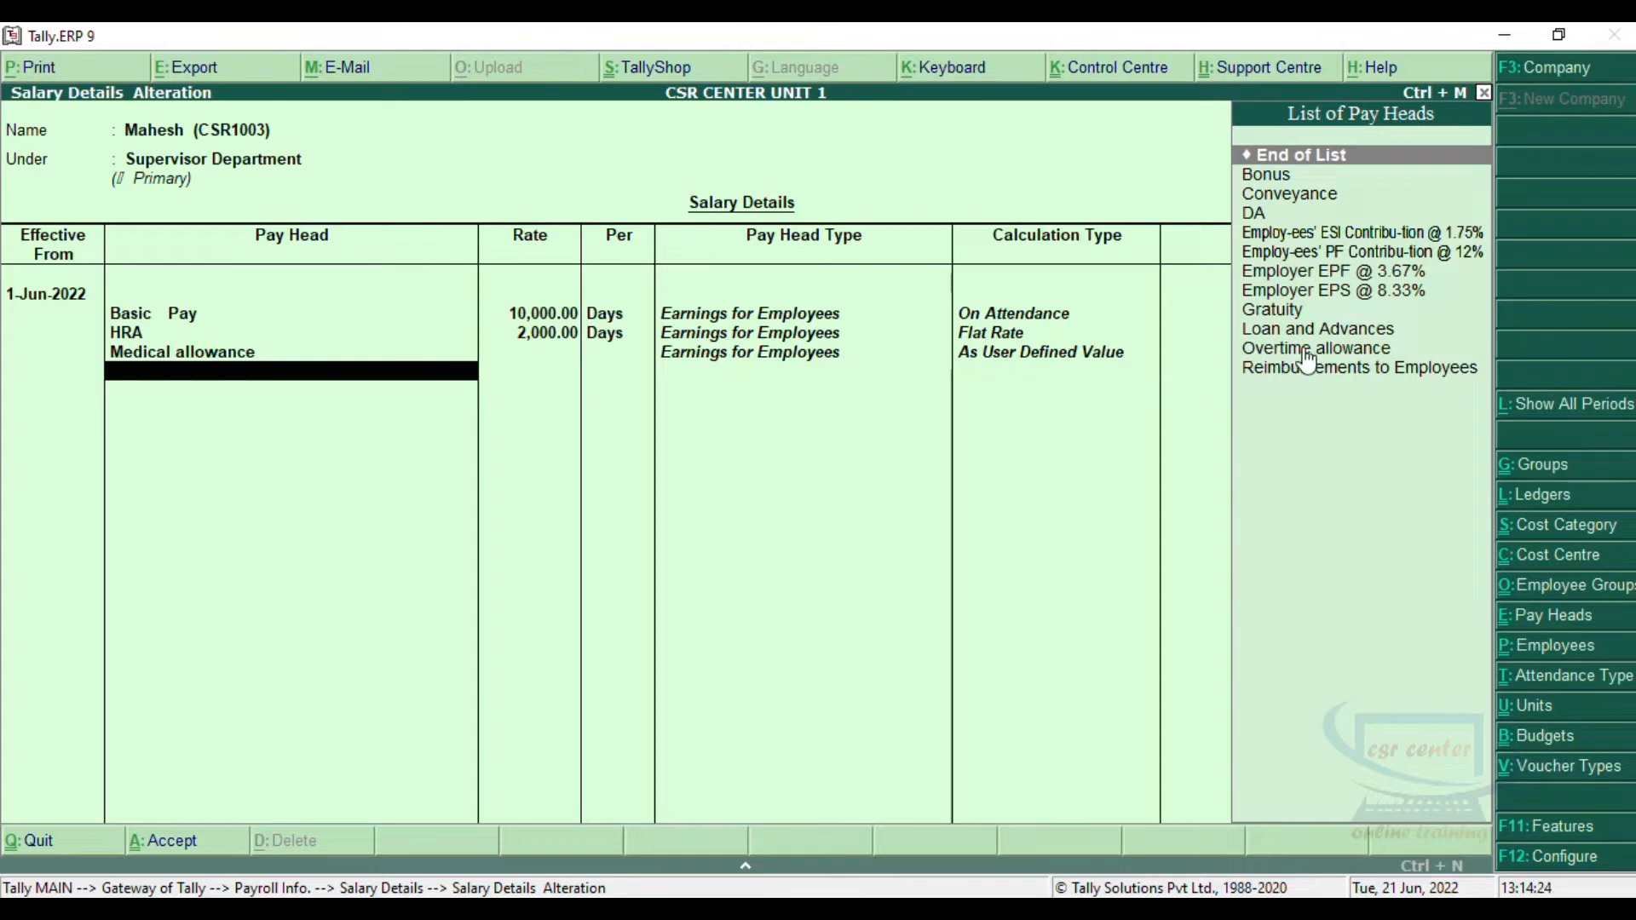
{"action": "left_click", "coordinate": [1306, 358]}
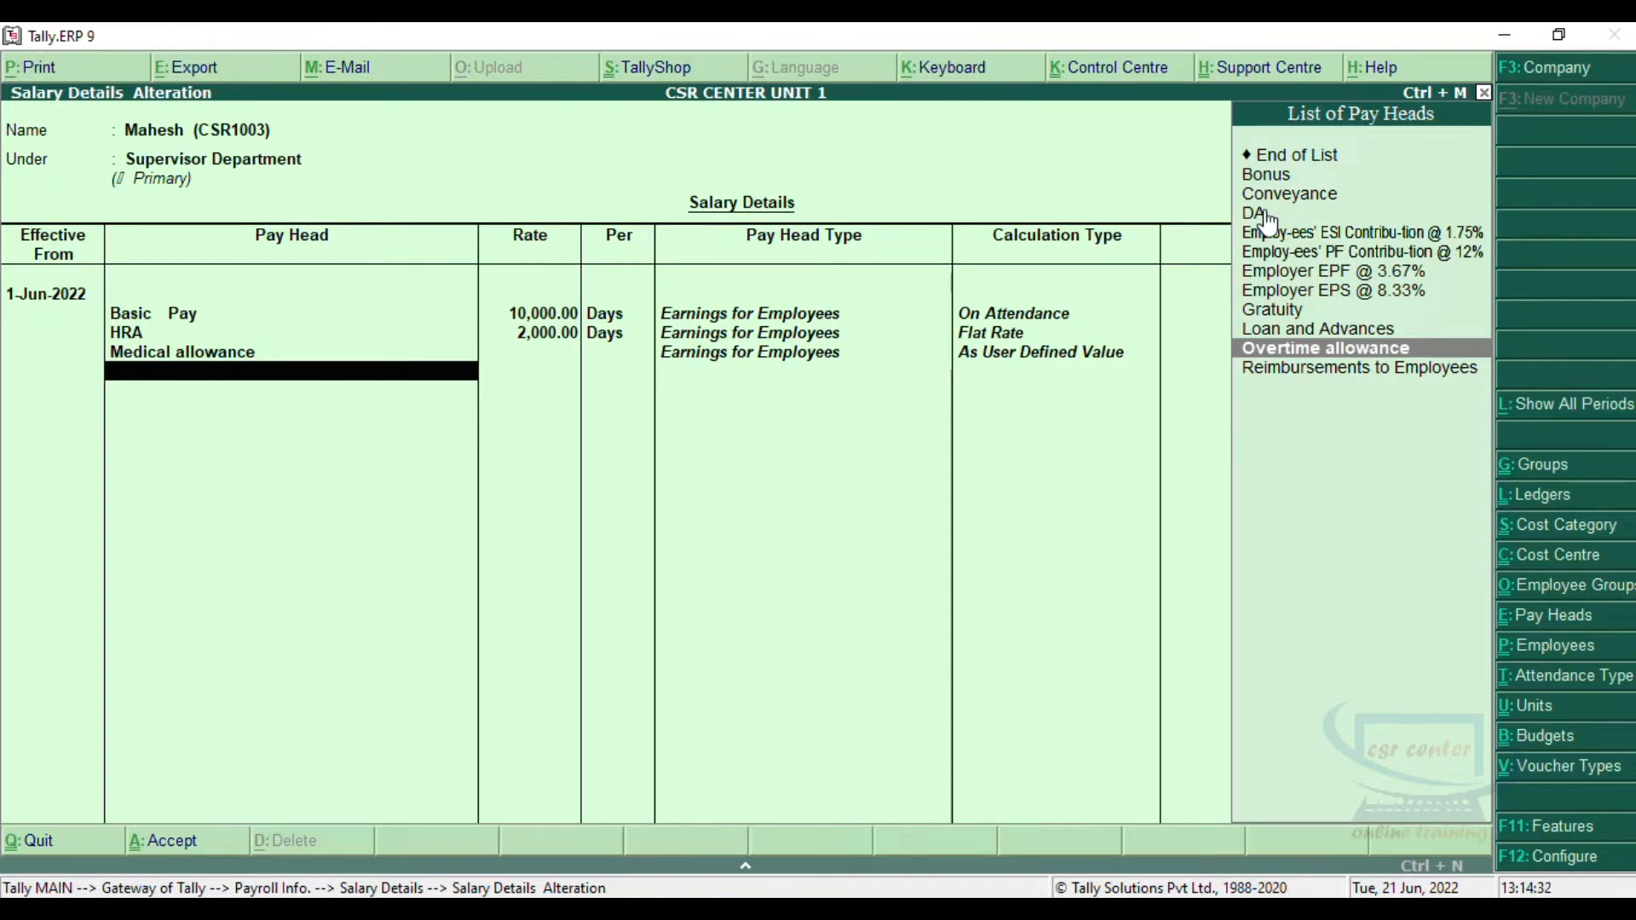
{"action": "key", "text": "Up"}
{"action": "key", "text": "Up"}
{"action": "key", "text": "Up"}
{"action": "key", "text": "Up"}
{"action": "key", "text": "Up"}
{"action": "key", "text": "Up"}
{"action": "key", "text": "Up"}
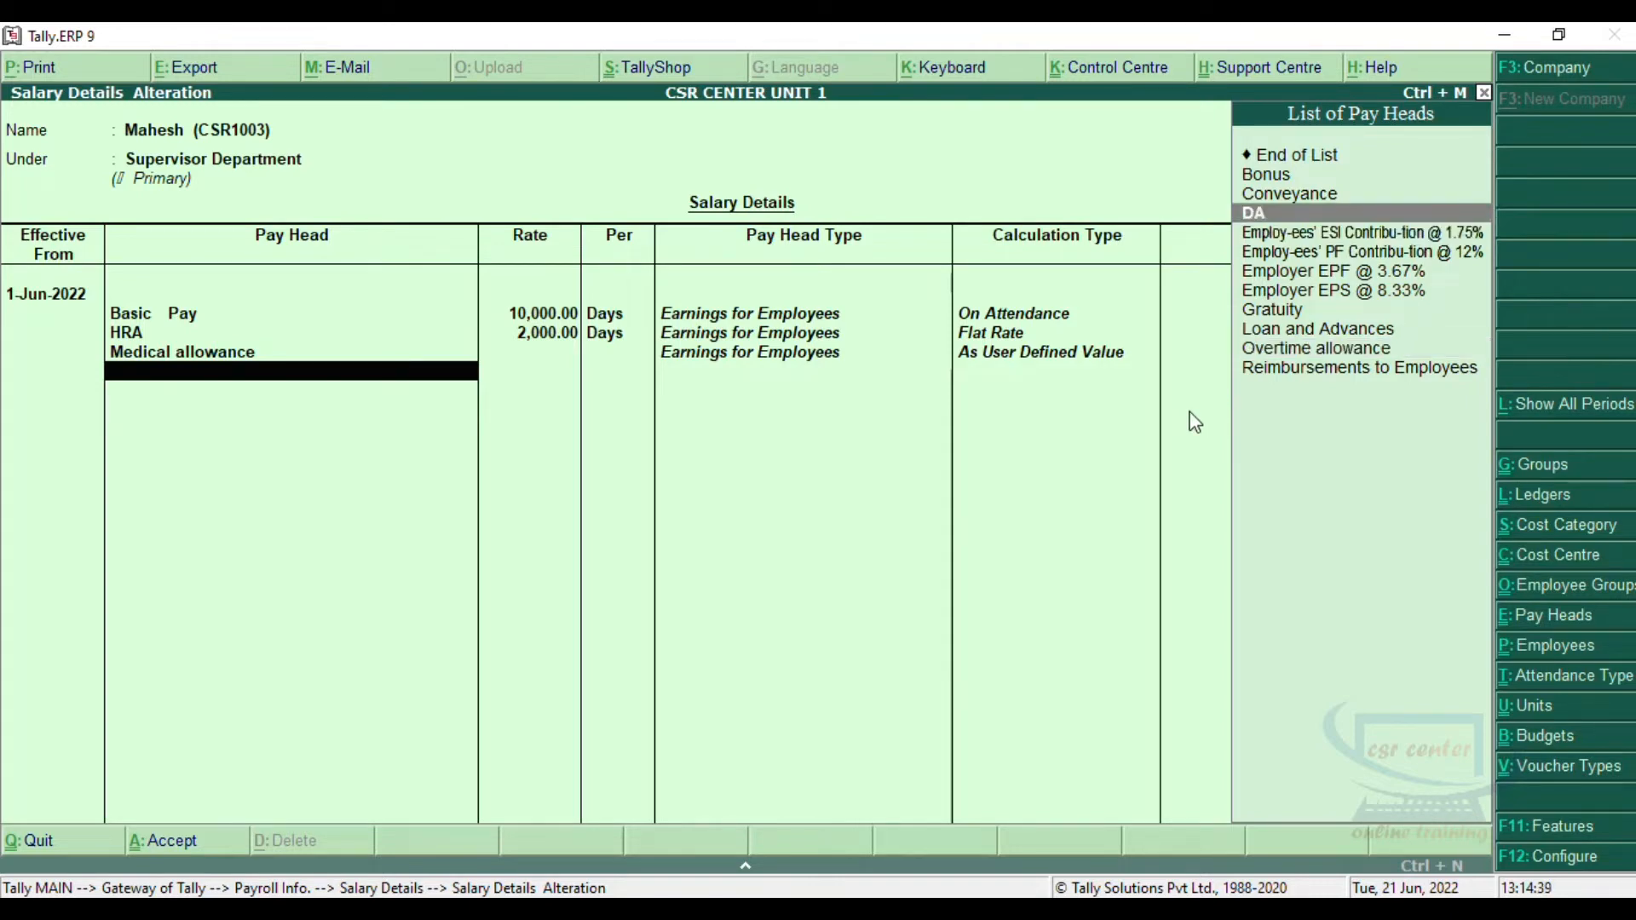
{"action": "key", "text": "Return"}
{"action": "type", "text": "300"}
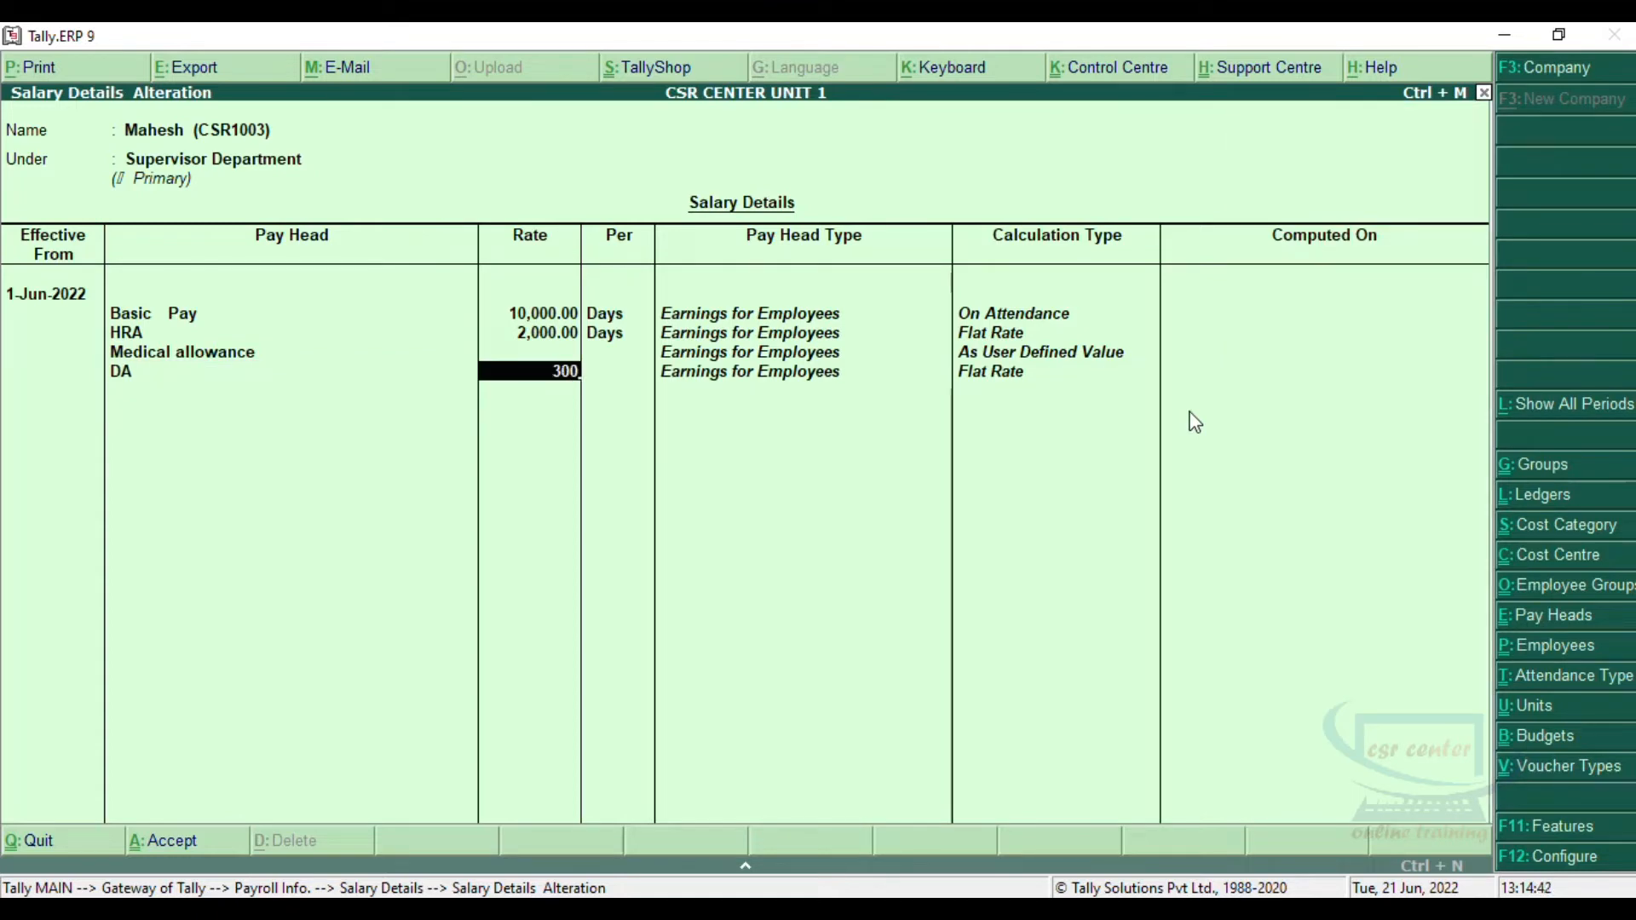
{"action": "key", "text": "Return"}
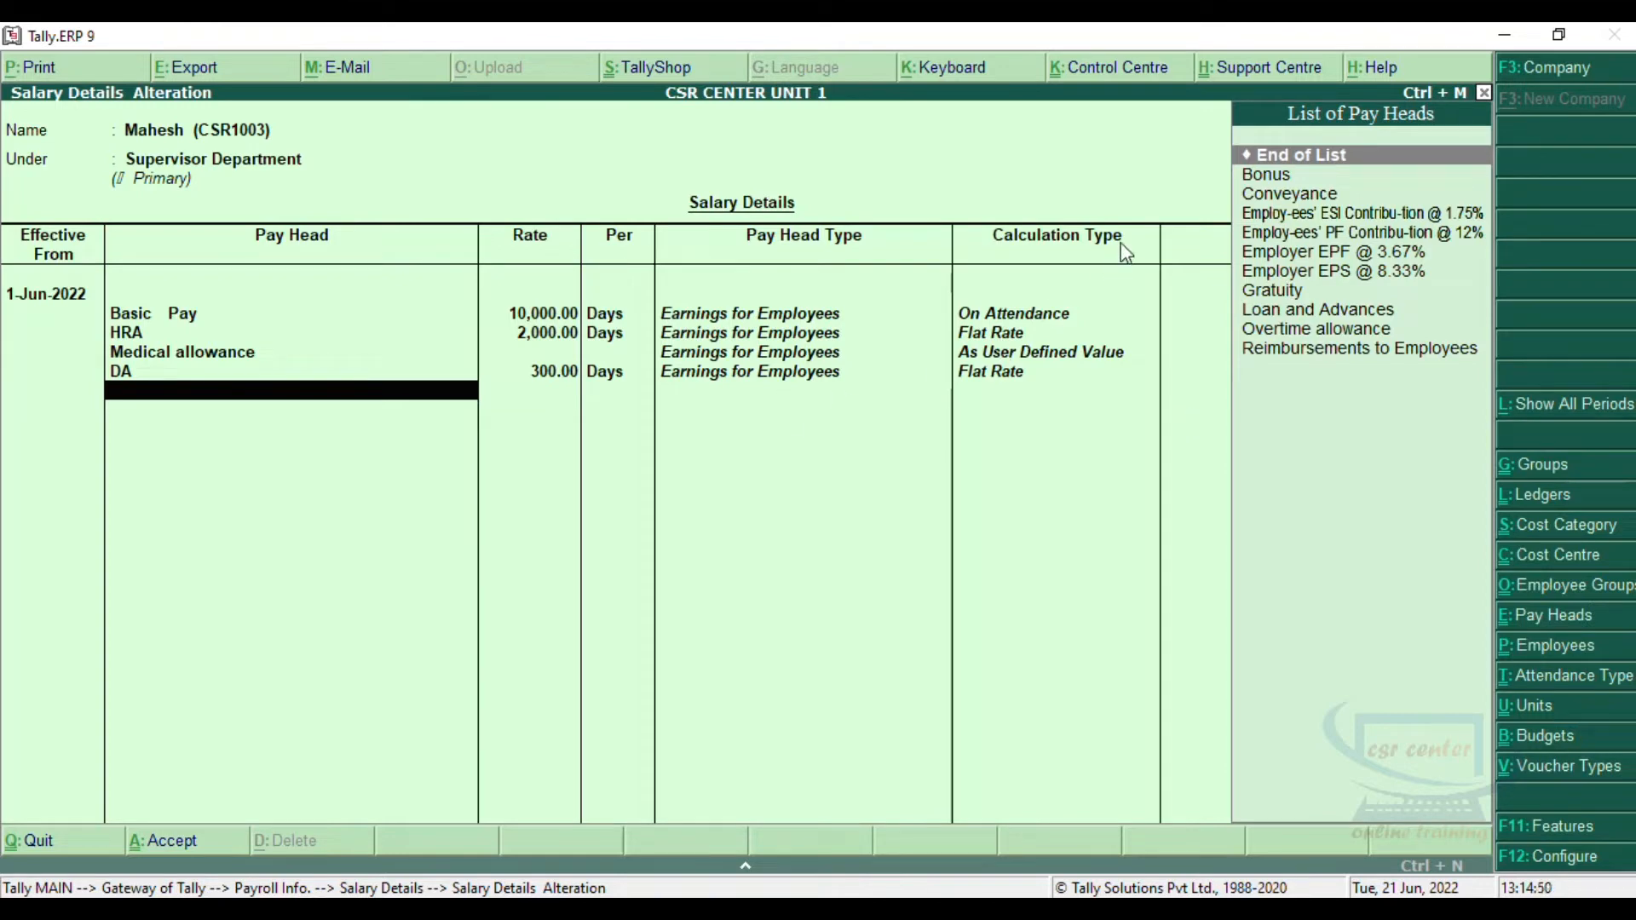
Step: End the pay head list and save the Supervisor Department employee's salary details
{"action": "left_click", "coordinate": [1285, 156]}
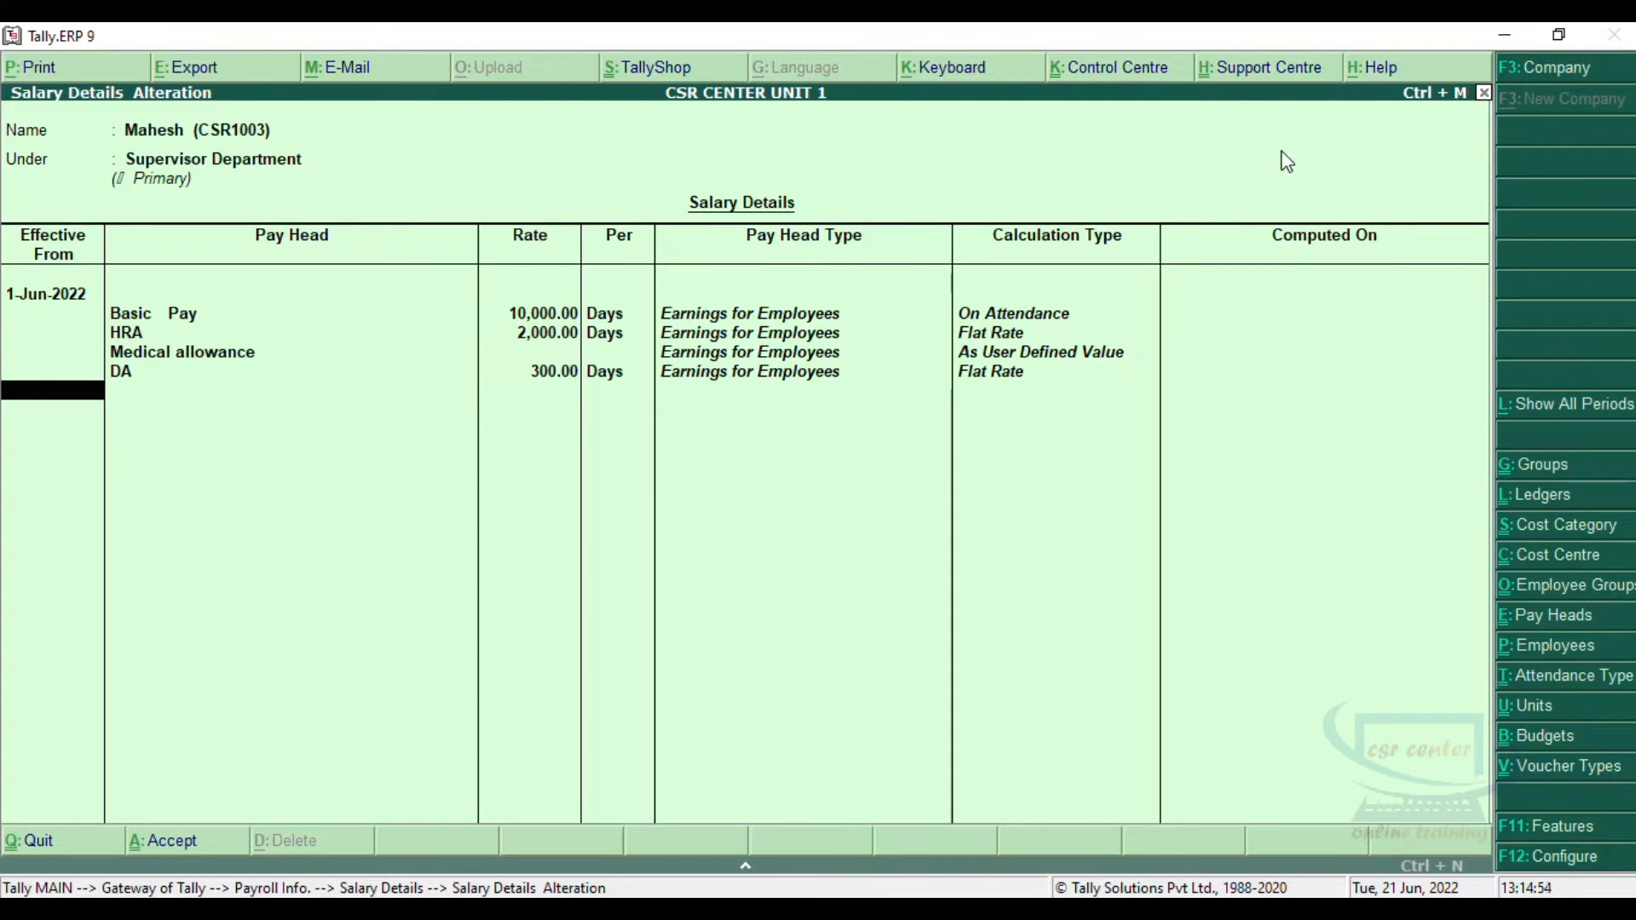
{"action": "key", "text": "Return"}
{"action": "key", "text": "Return"}
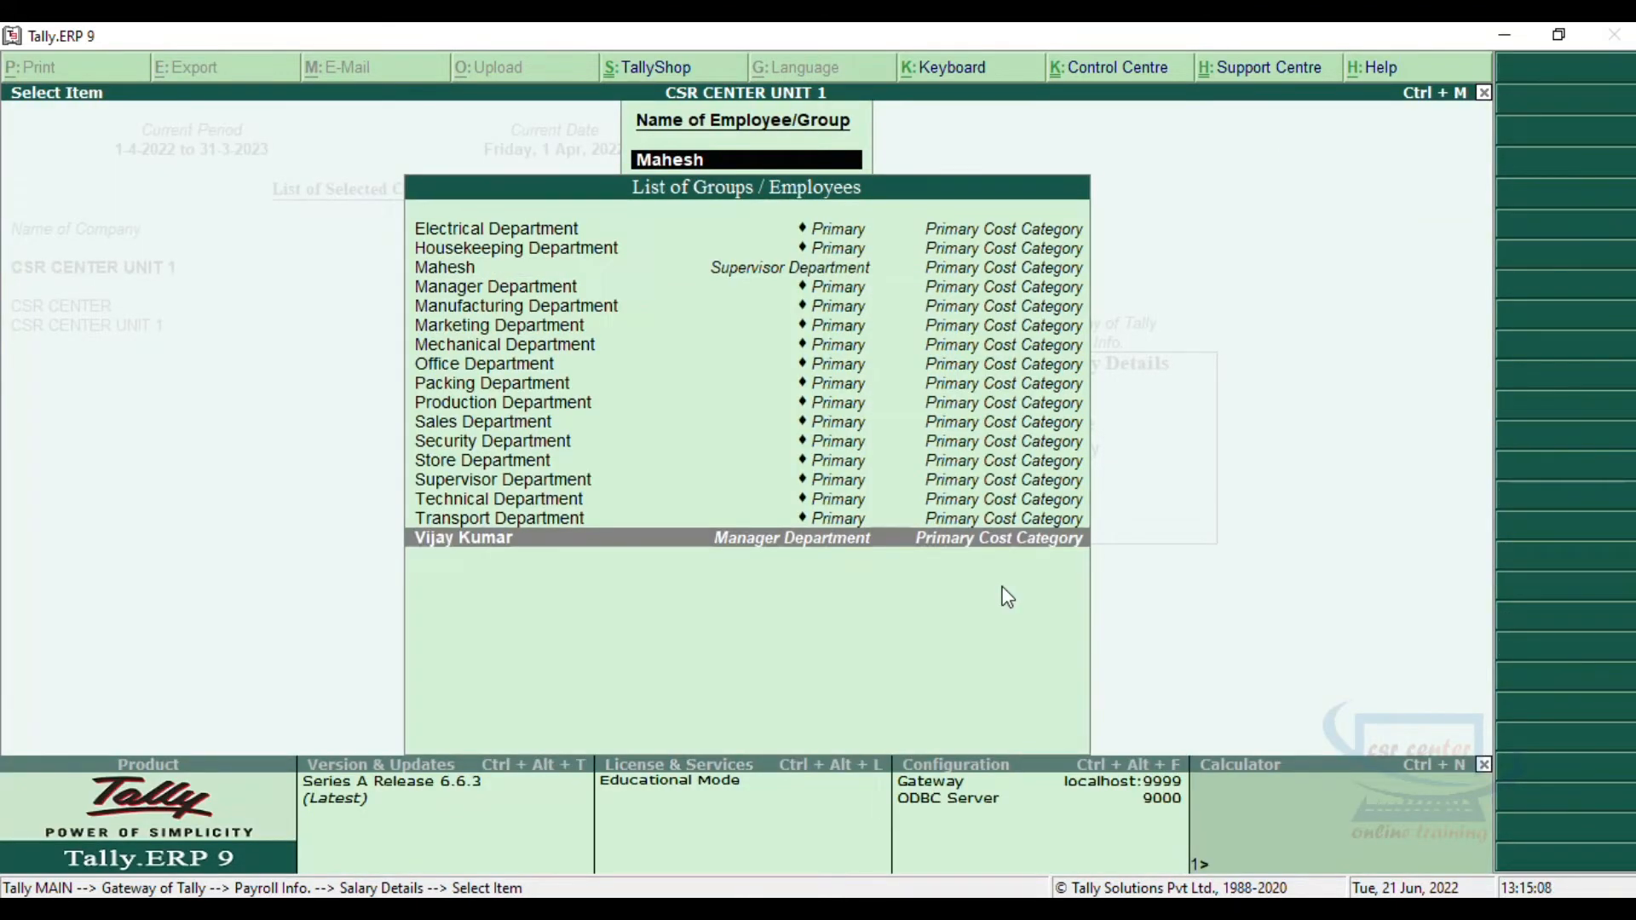
Step: For the Manager Department employee, set the salary's effective date to 1 June 2022 and add Basic Pay at a rate of 50000
{"action": "key", "text": "Return"}
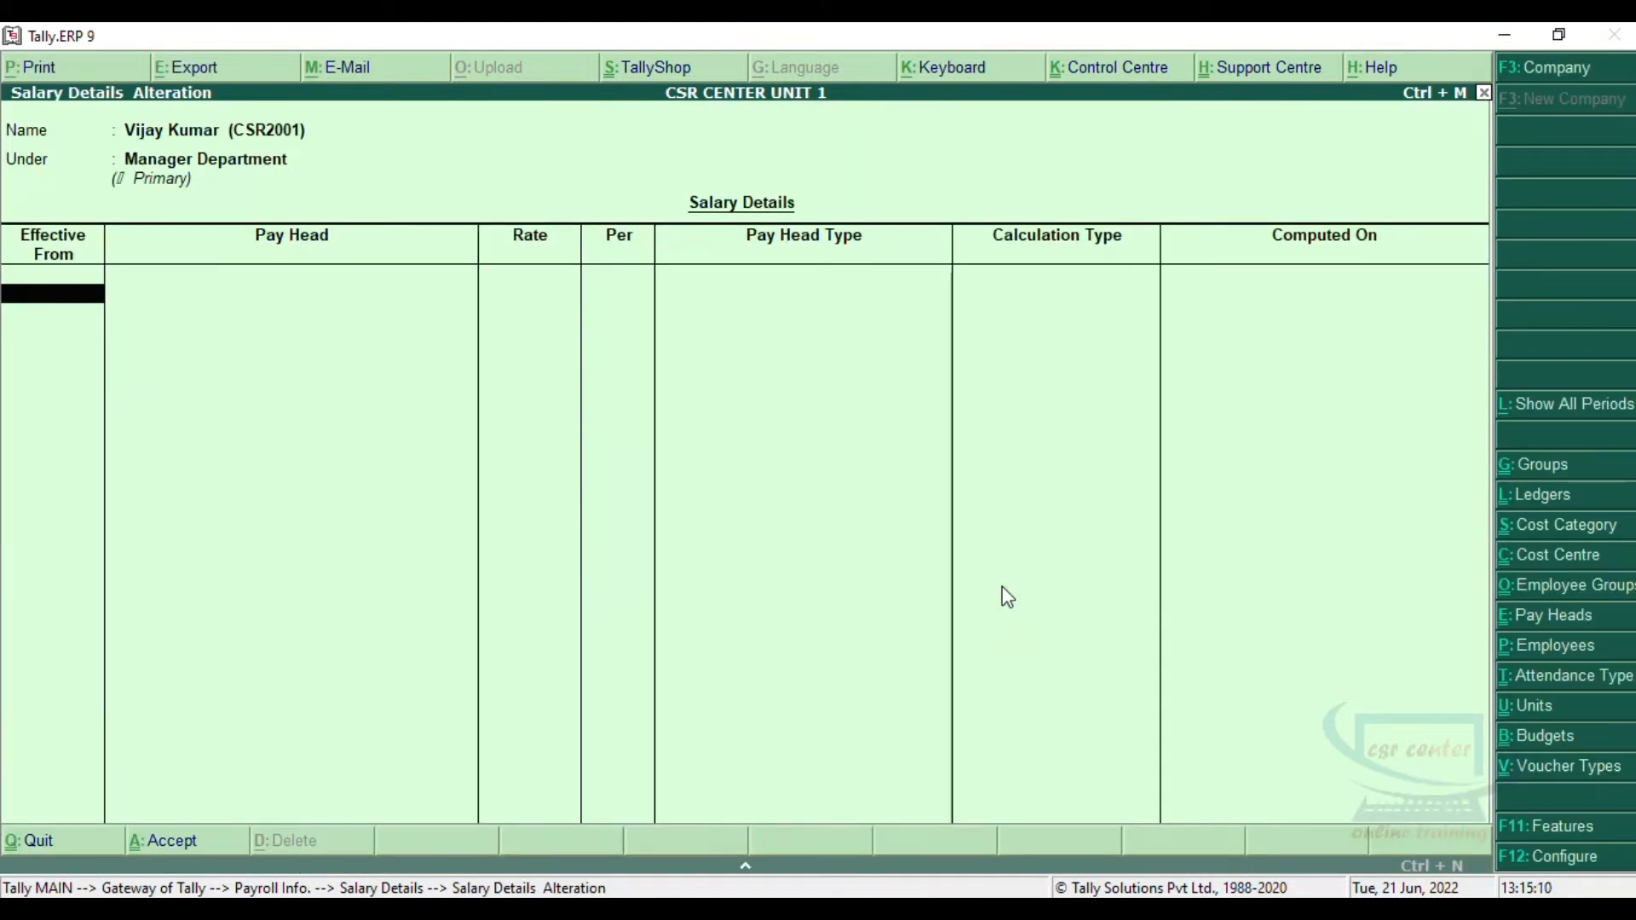
{"action": "type", "text": "1-6-"}
{"action": "key", "text": "Return"}
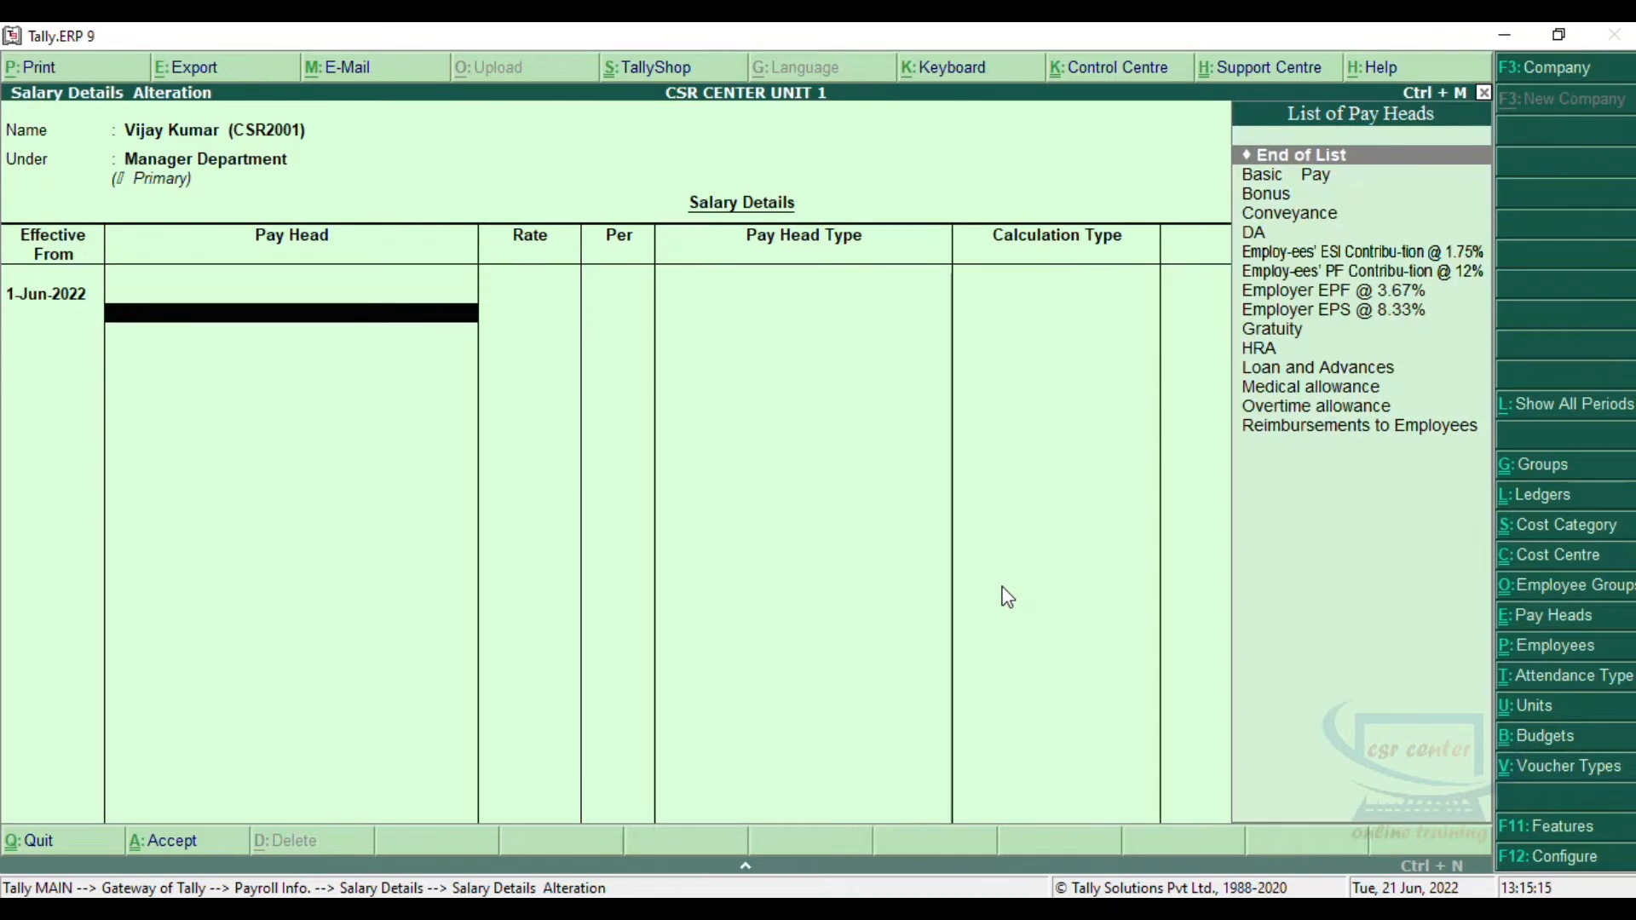
{"action": "key", "text": "Down"}
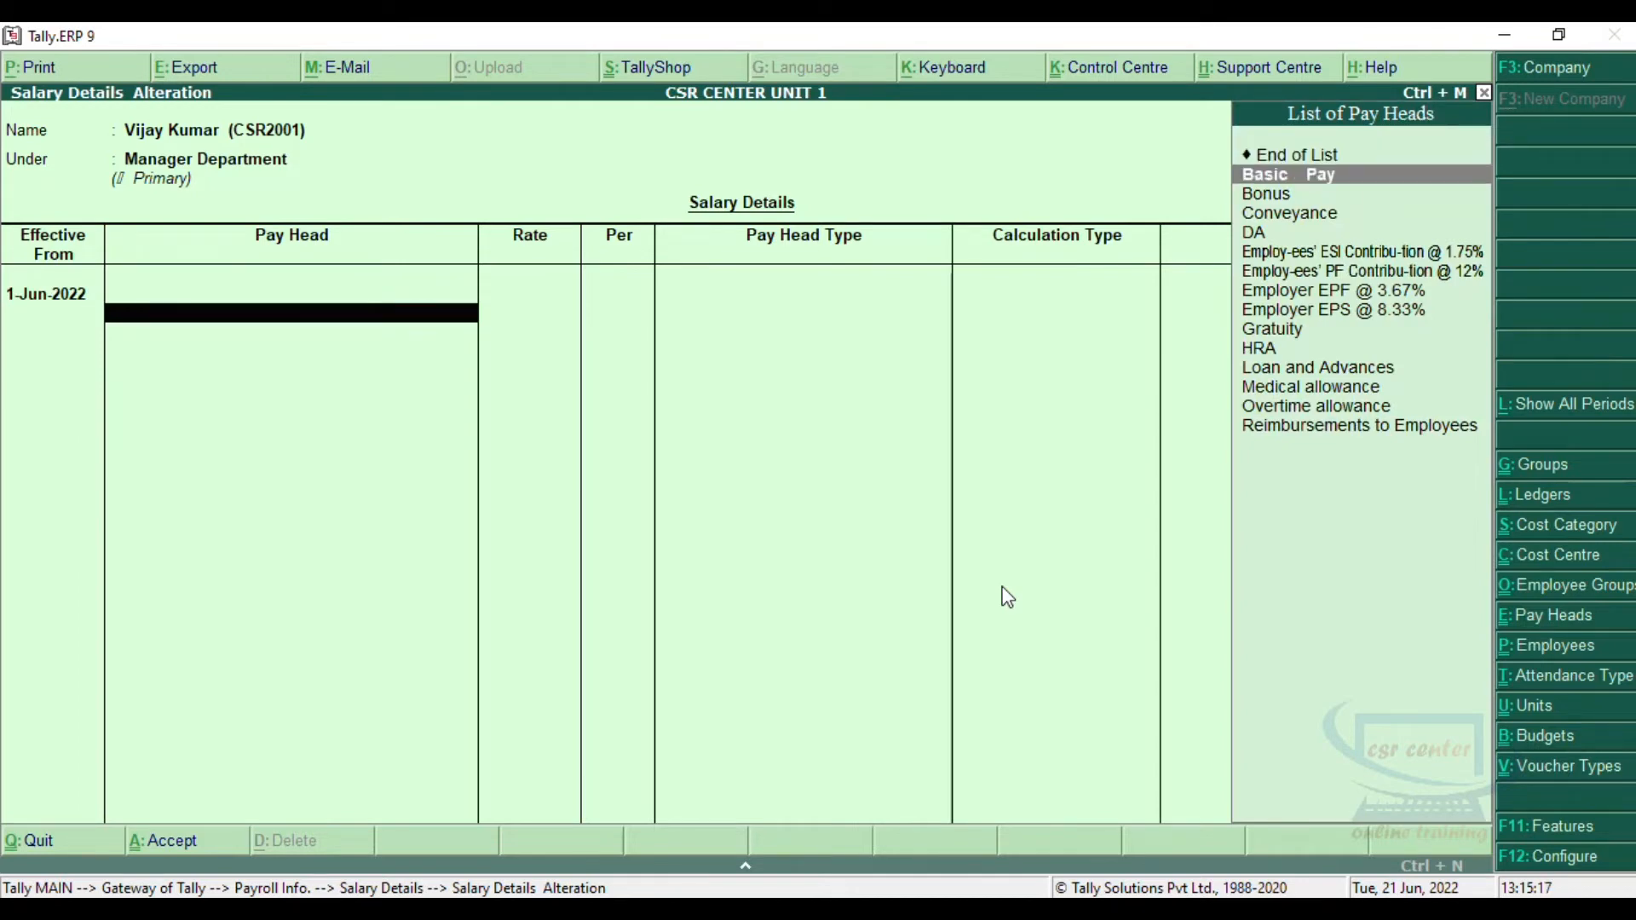
{"action": "key", "text": "Return"}
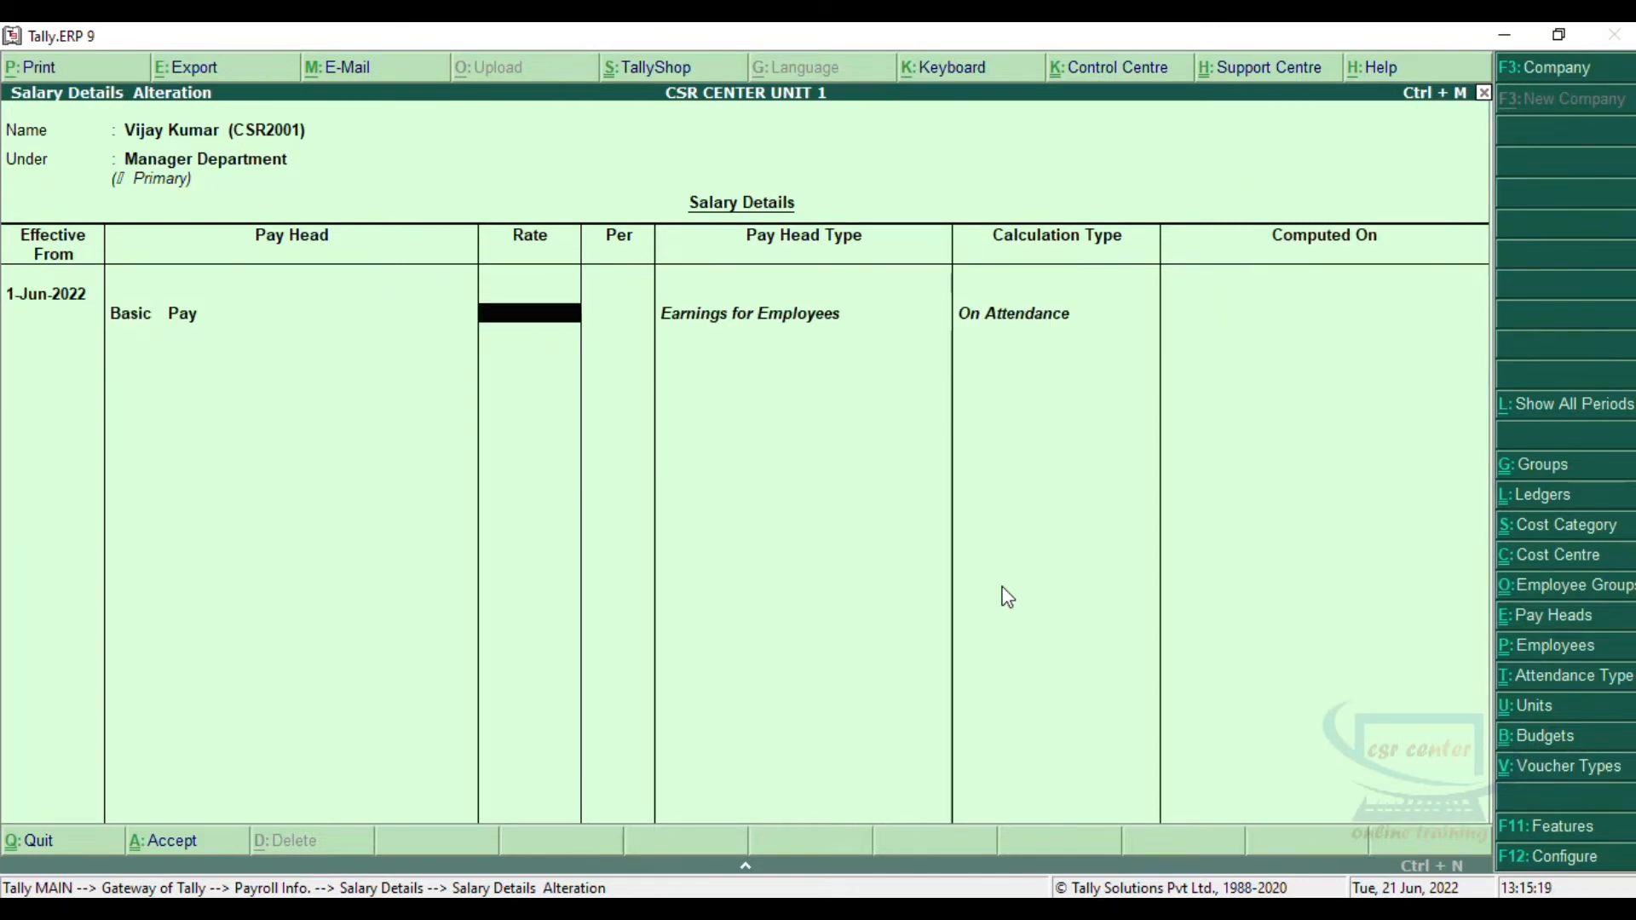
{"action": "type", "text": "50000"}
{"action": "key", "text": "Return"}
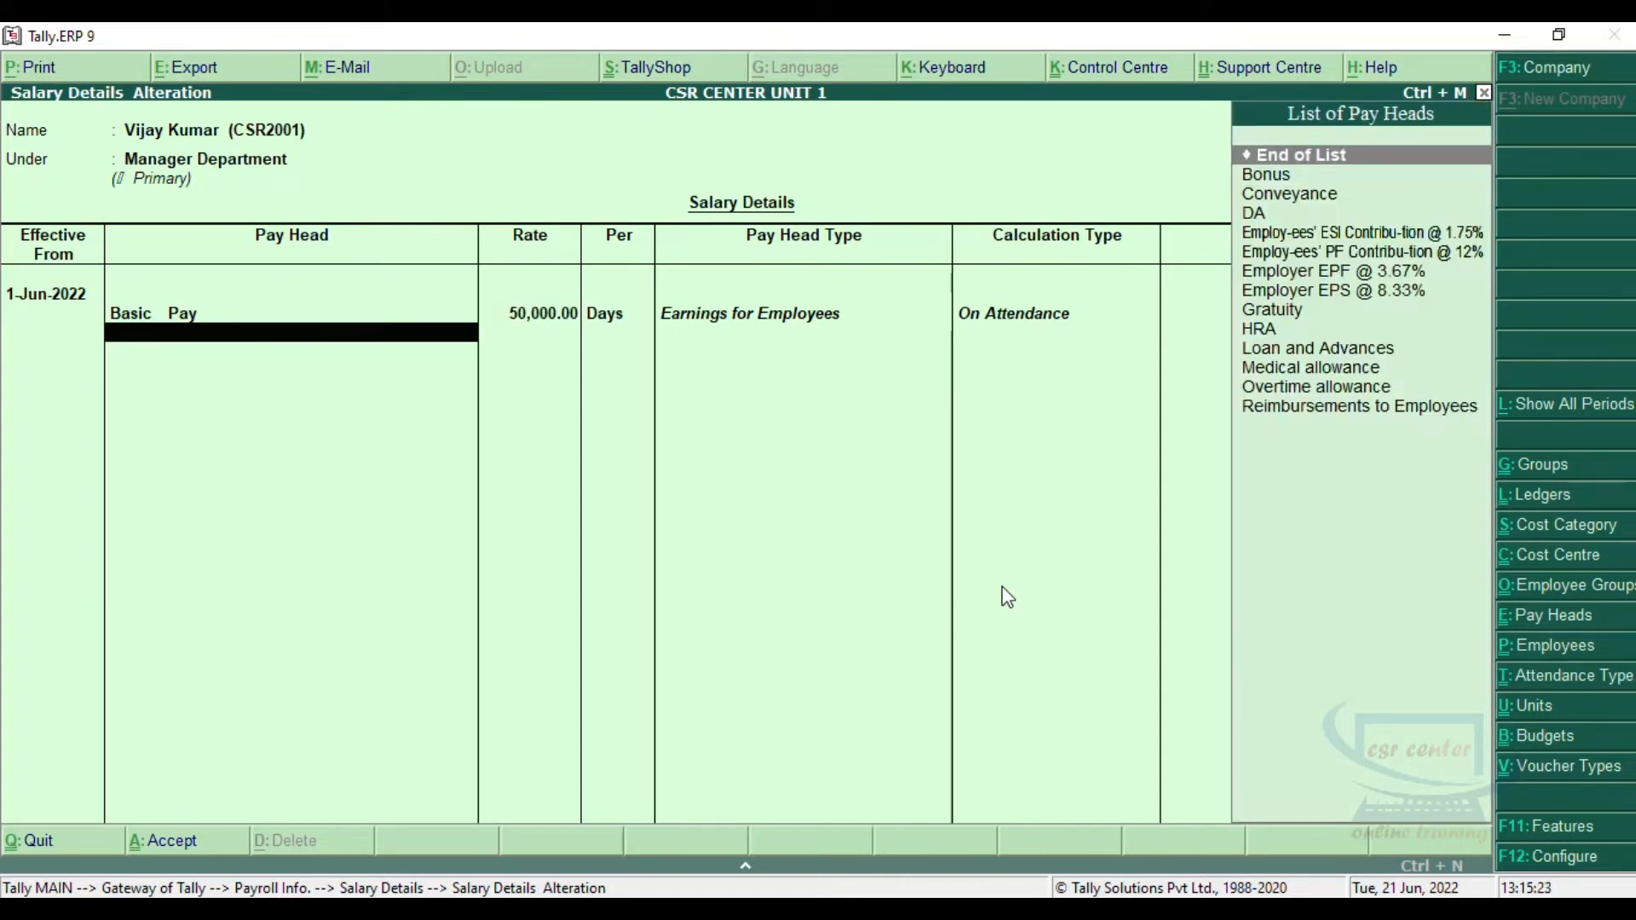
Step: Add the Conveyance pay head and the DA pay head at a rate of 500 to the Manager Department employee's salary details
{"action": "key", "text": "Down"}
{"action": "key", "text": "Down"}
{"action": "key", "text": "Return"}
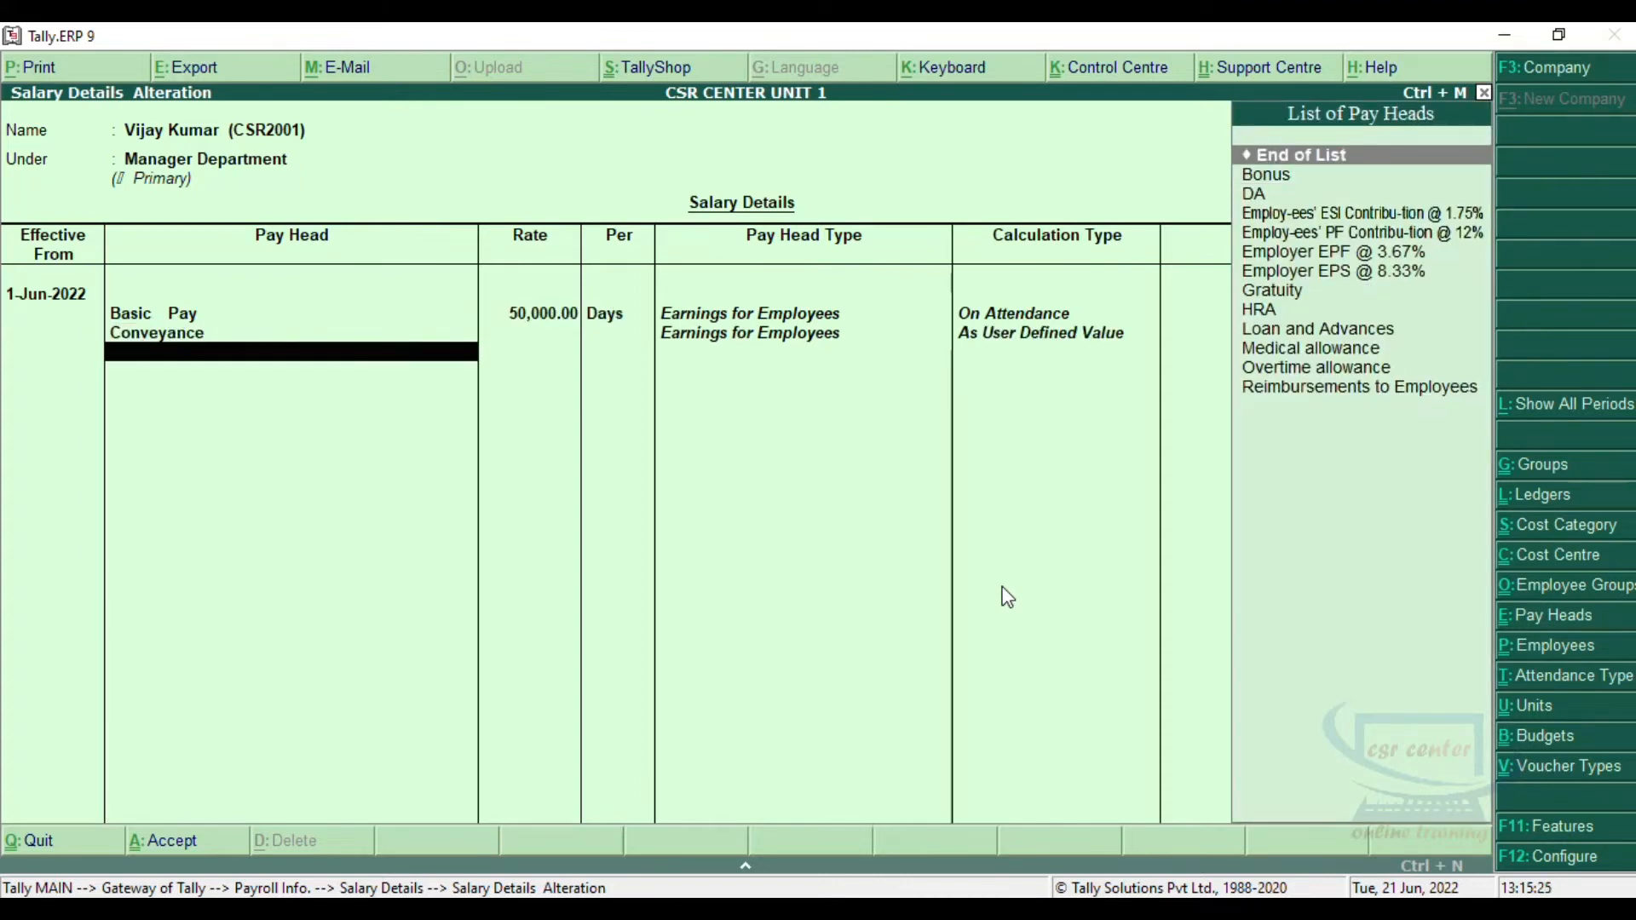
{"action": "key", "text": "Down"}
{"action": "key", "text": "Down"}
{"action": "key", "text": "Return"}
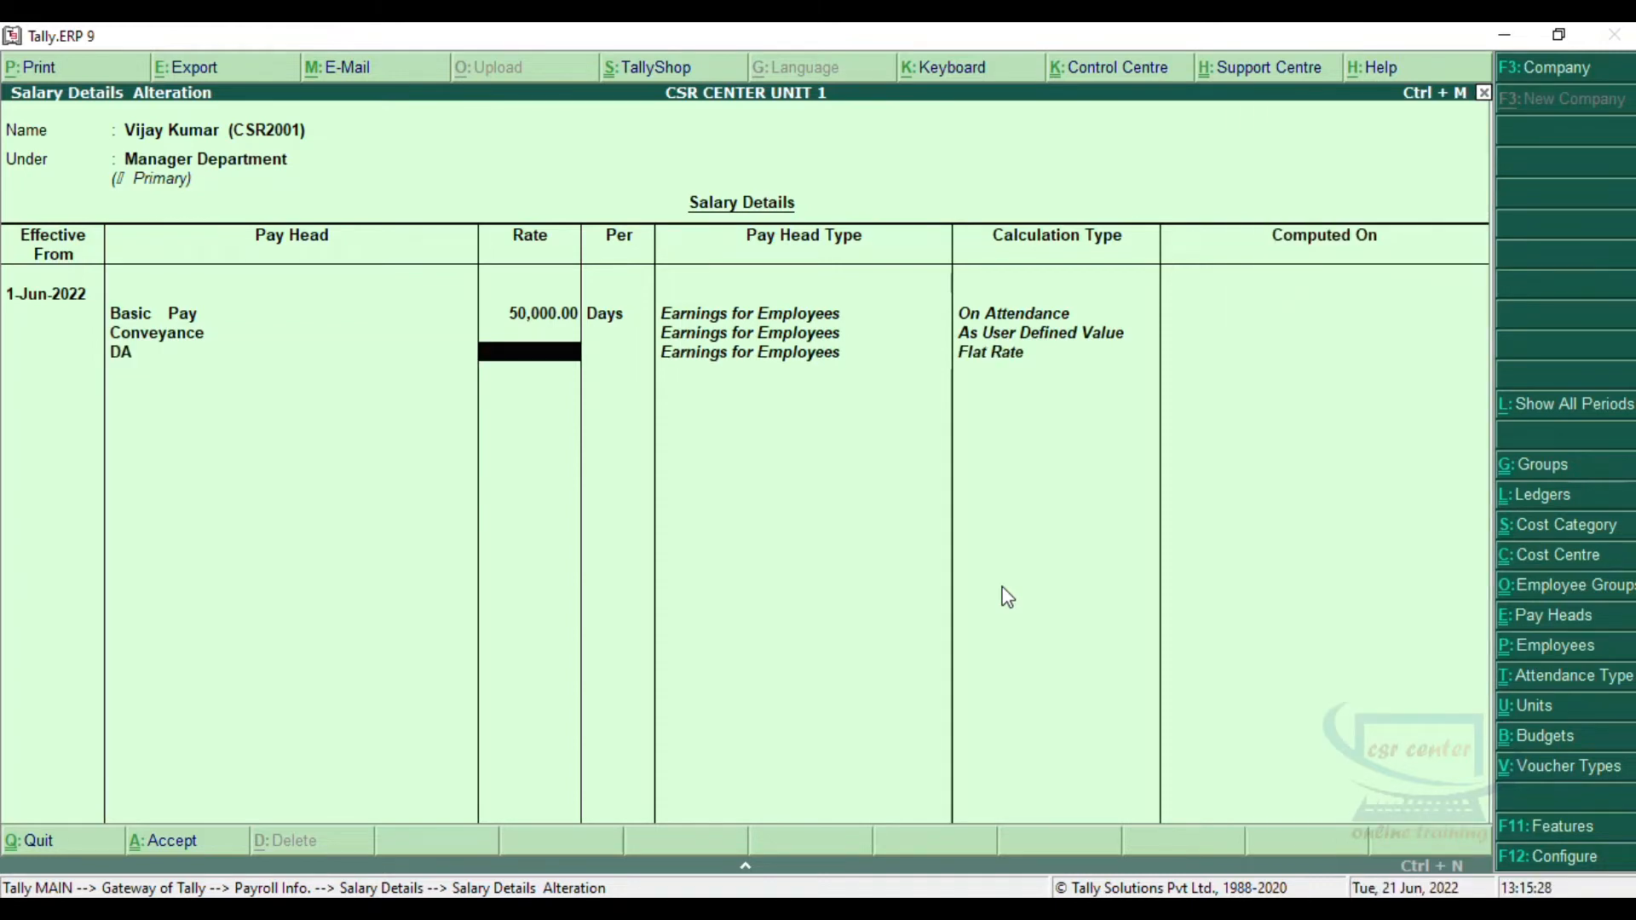
{"action": "type", "text": "500"}
{"action": "key", "text": "Return"}
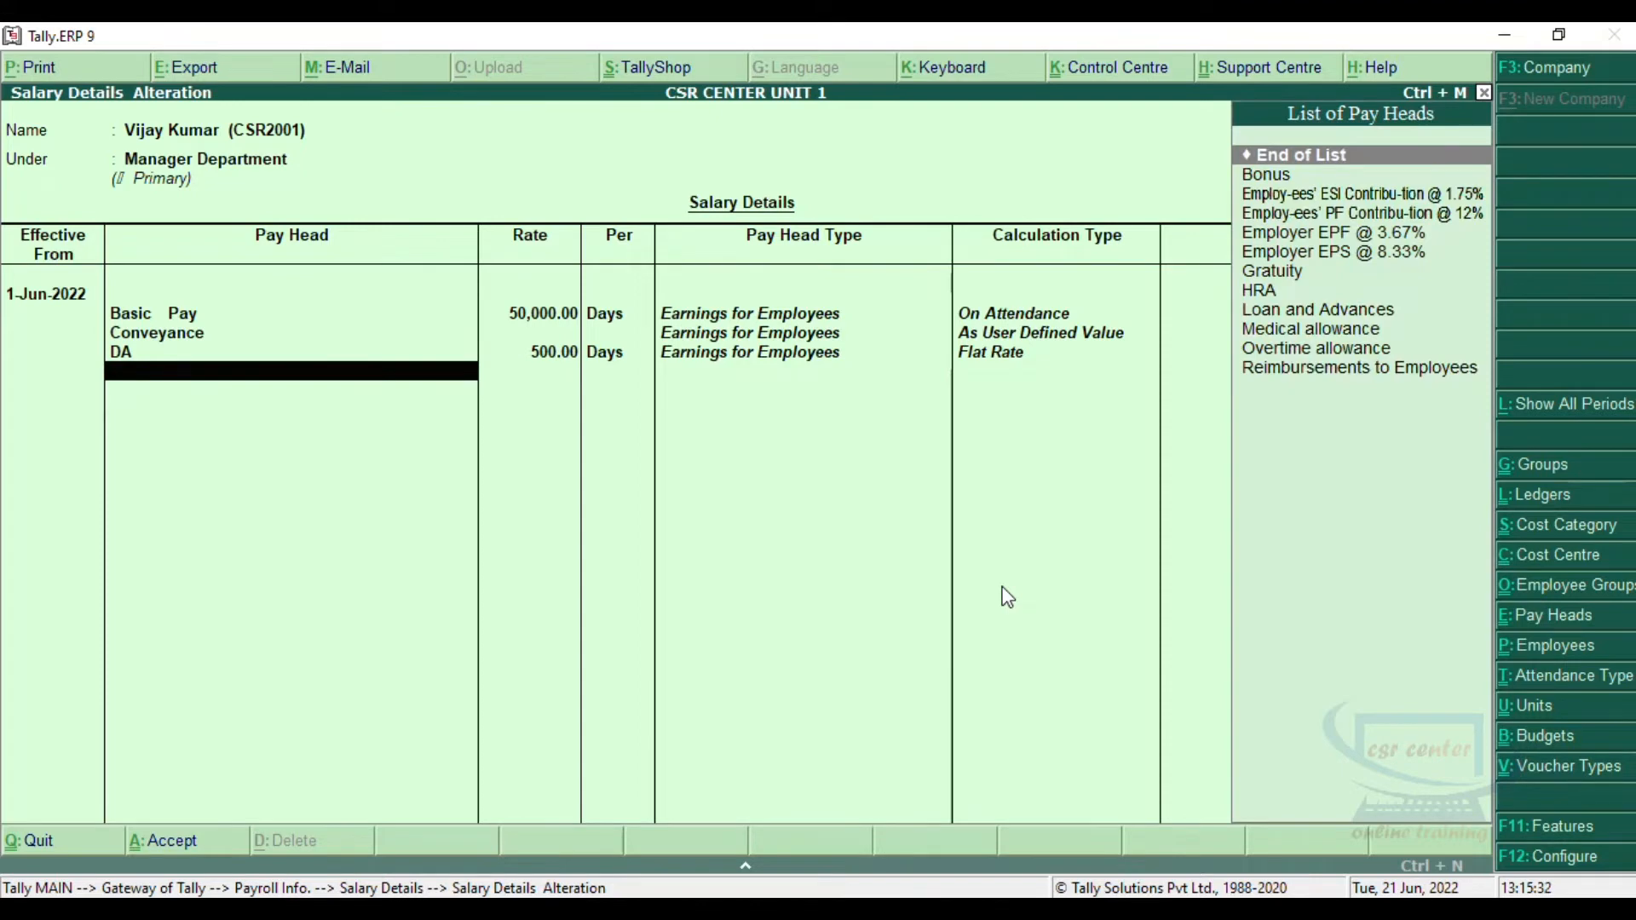
Step: Add the HRA pay head at a rate of 5000 to the Manager Department employee's salary details
{"action": "key", "text": "Down"}
{"action": "key", "text": "Down"}
{"action": "key", "text": "Down"}
{"action": "key", "text": "Down"}
{"action": "key", "text": "Down"}
{"action": "key", "text": "Down"}
{"action": "key", "text": "Down"}
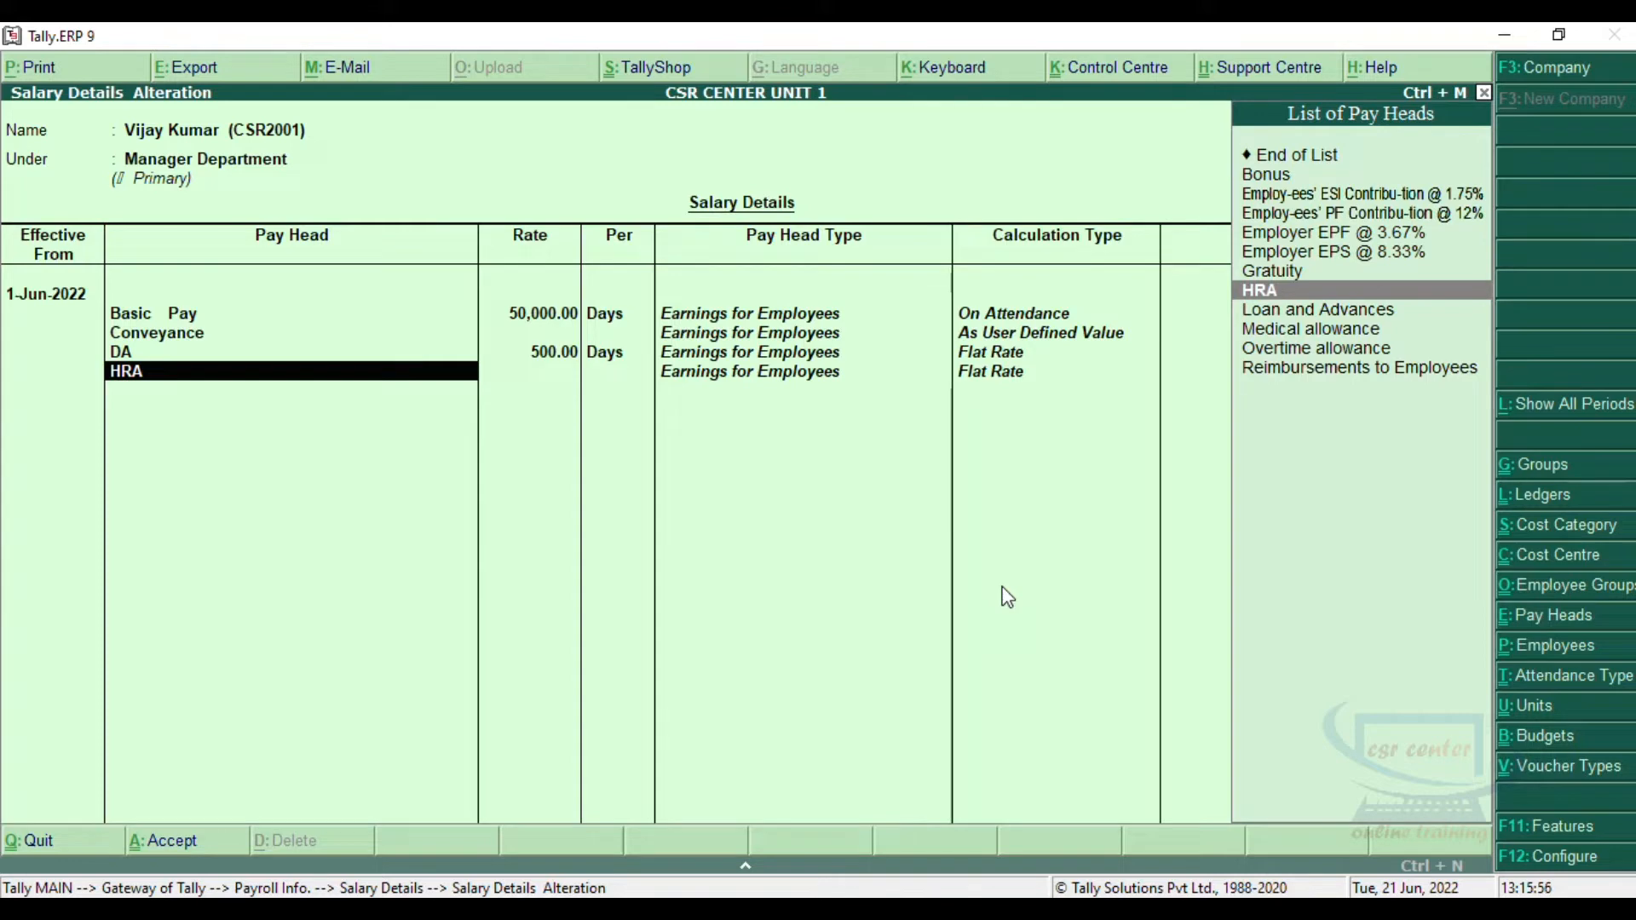
{"action": "key", "text": "Return"}
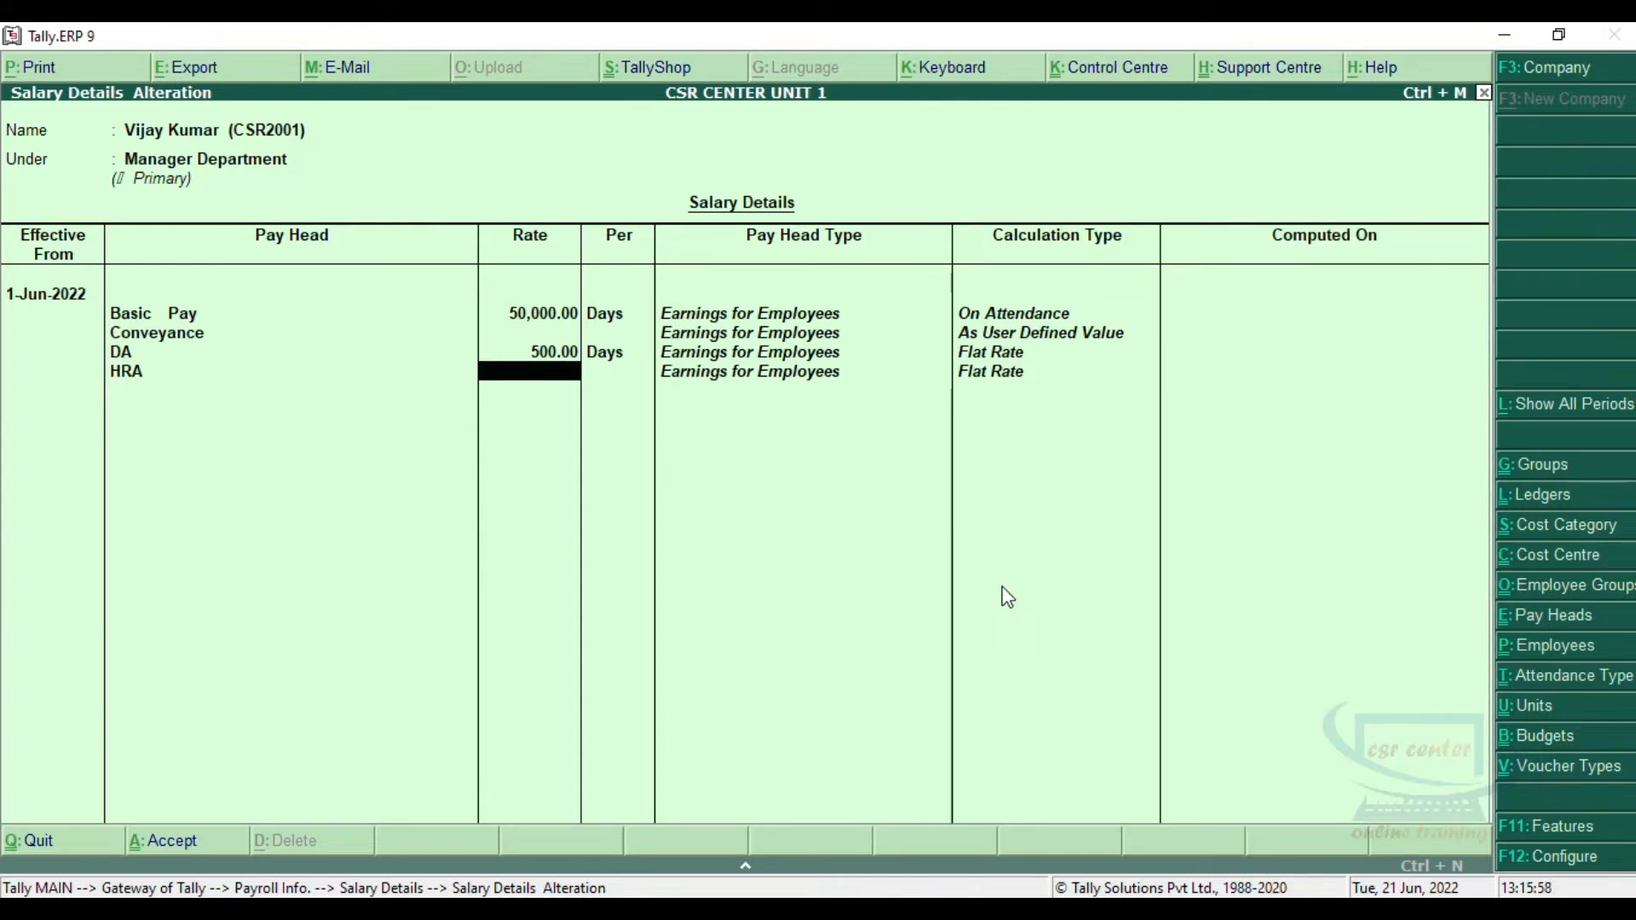
{"action": "type", "text": "5000"}
{"action": "key", "text": "Return"}
{"action": "key", "text": "Return"}
Step: Add the employer contribution pay heads Employer EPS @ 8.33% and Employer EPF @ 3.67%
{"action": "key", "text": "Down"}
{"action": "key", "text": "Down"}
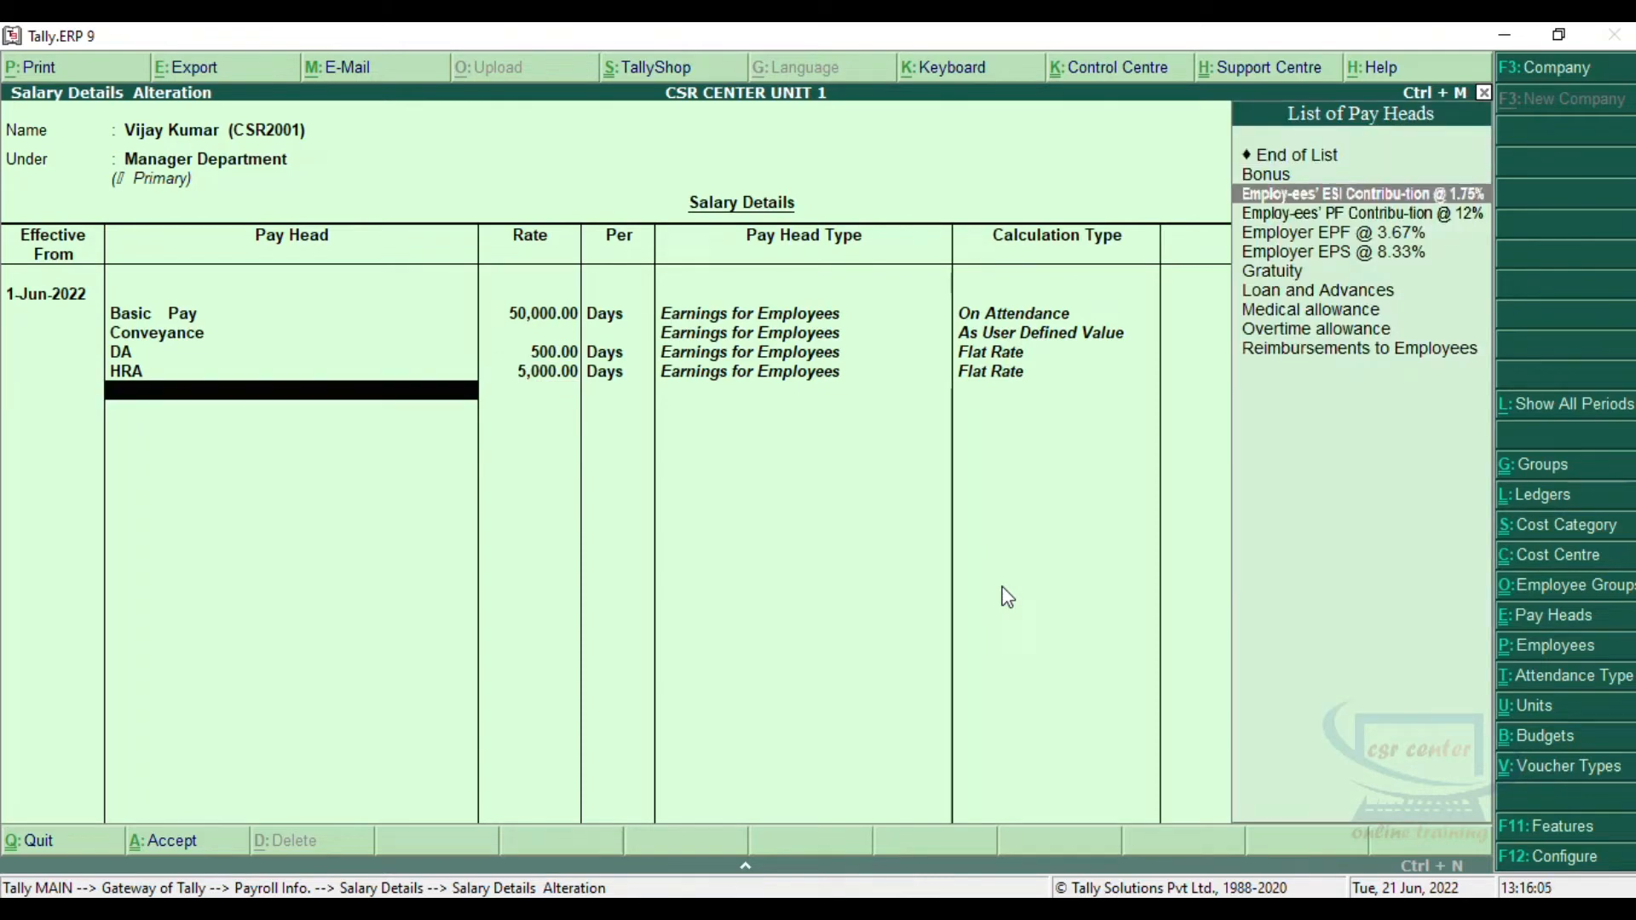
{"action": "key", "text": "Down"}
{"action": "key", "text": "Down"}
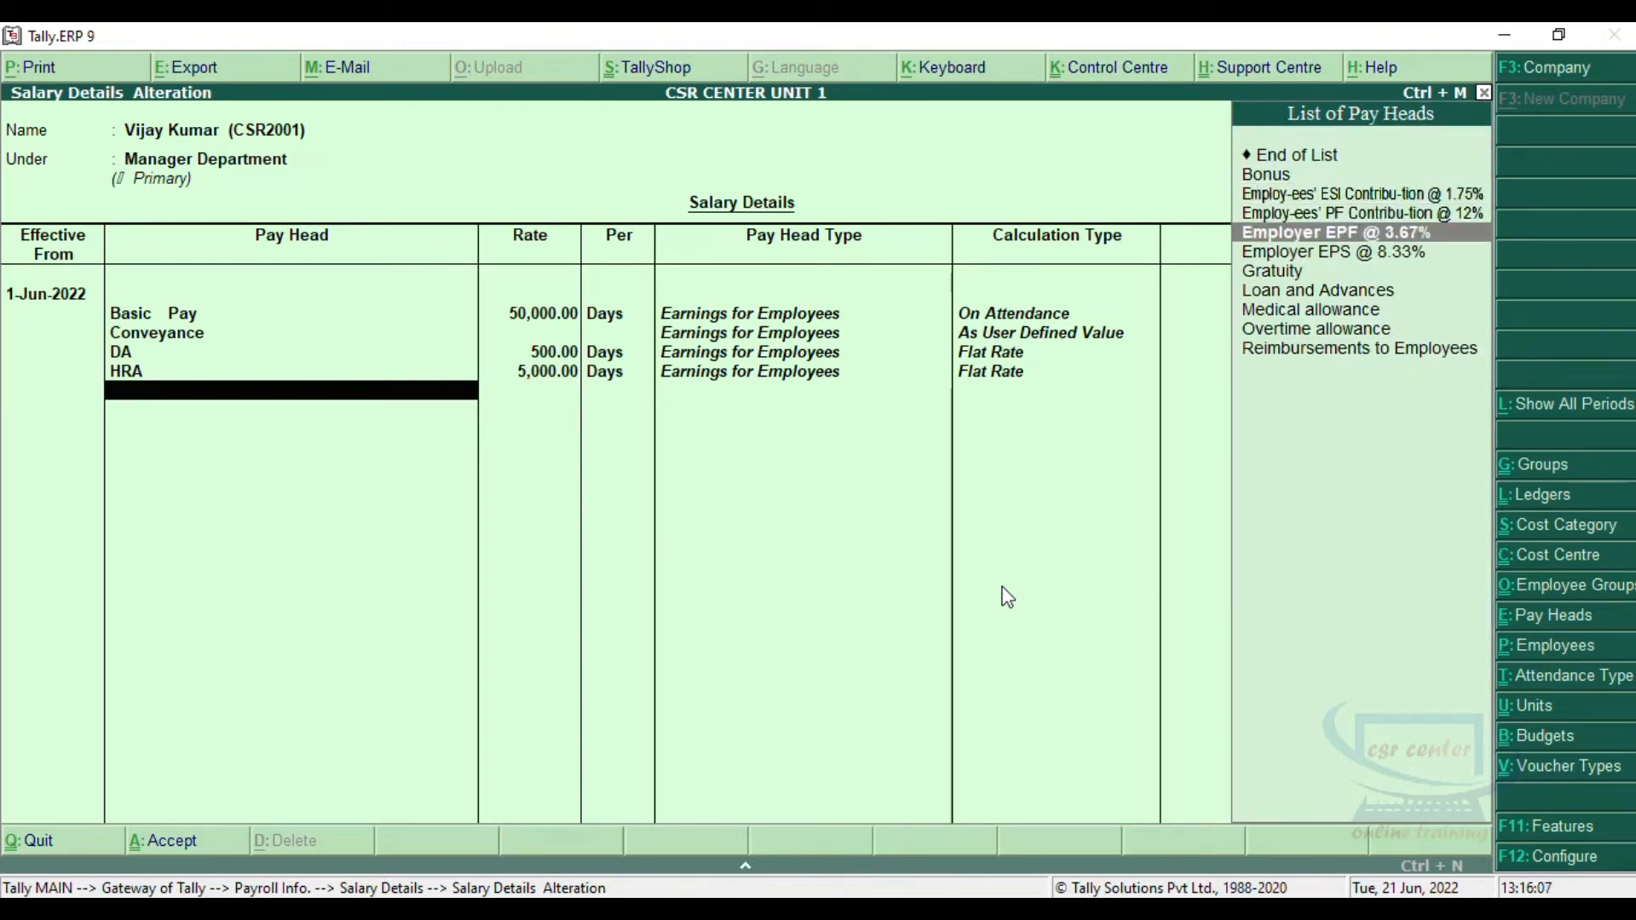
{"action": "key", "text": "Down"}
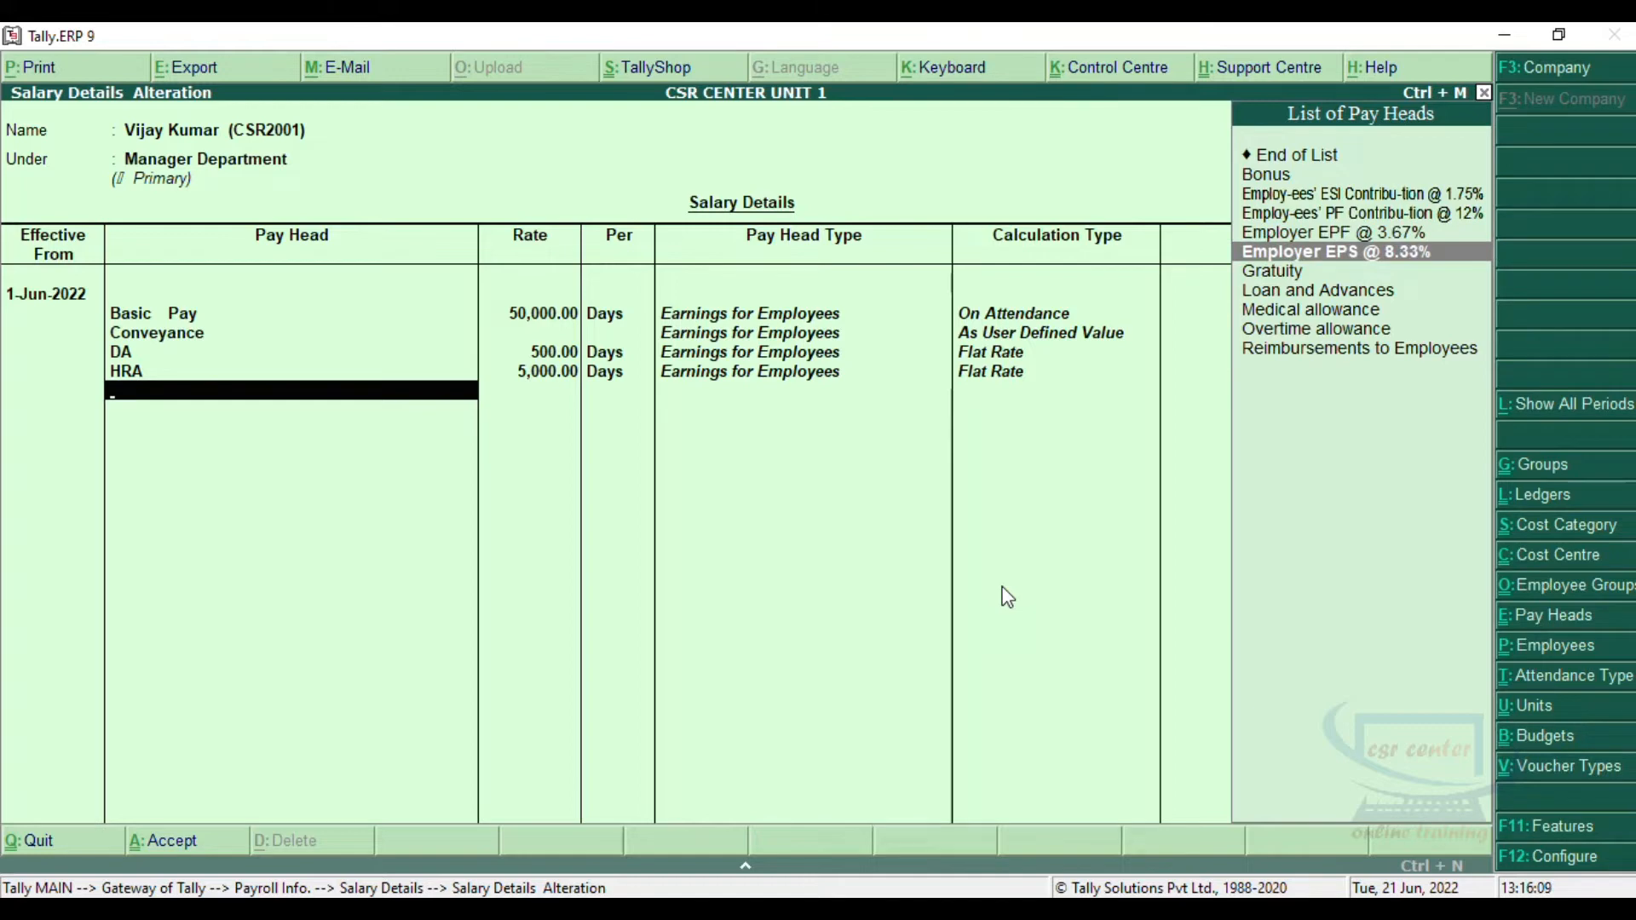
{"action": "key", "text": "Return"}
{"action": "key", "text": "Down"}
{"action": "key", "text": "Down"}
{"action": "key", "text": "Down"}
{"action": "key", "text": "Down"}
{"action": "key", "text": "Return"}
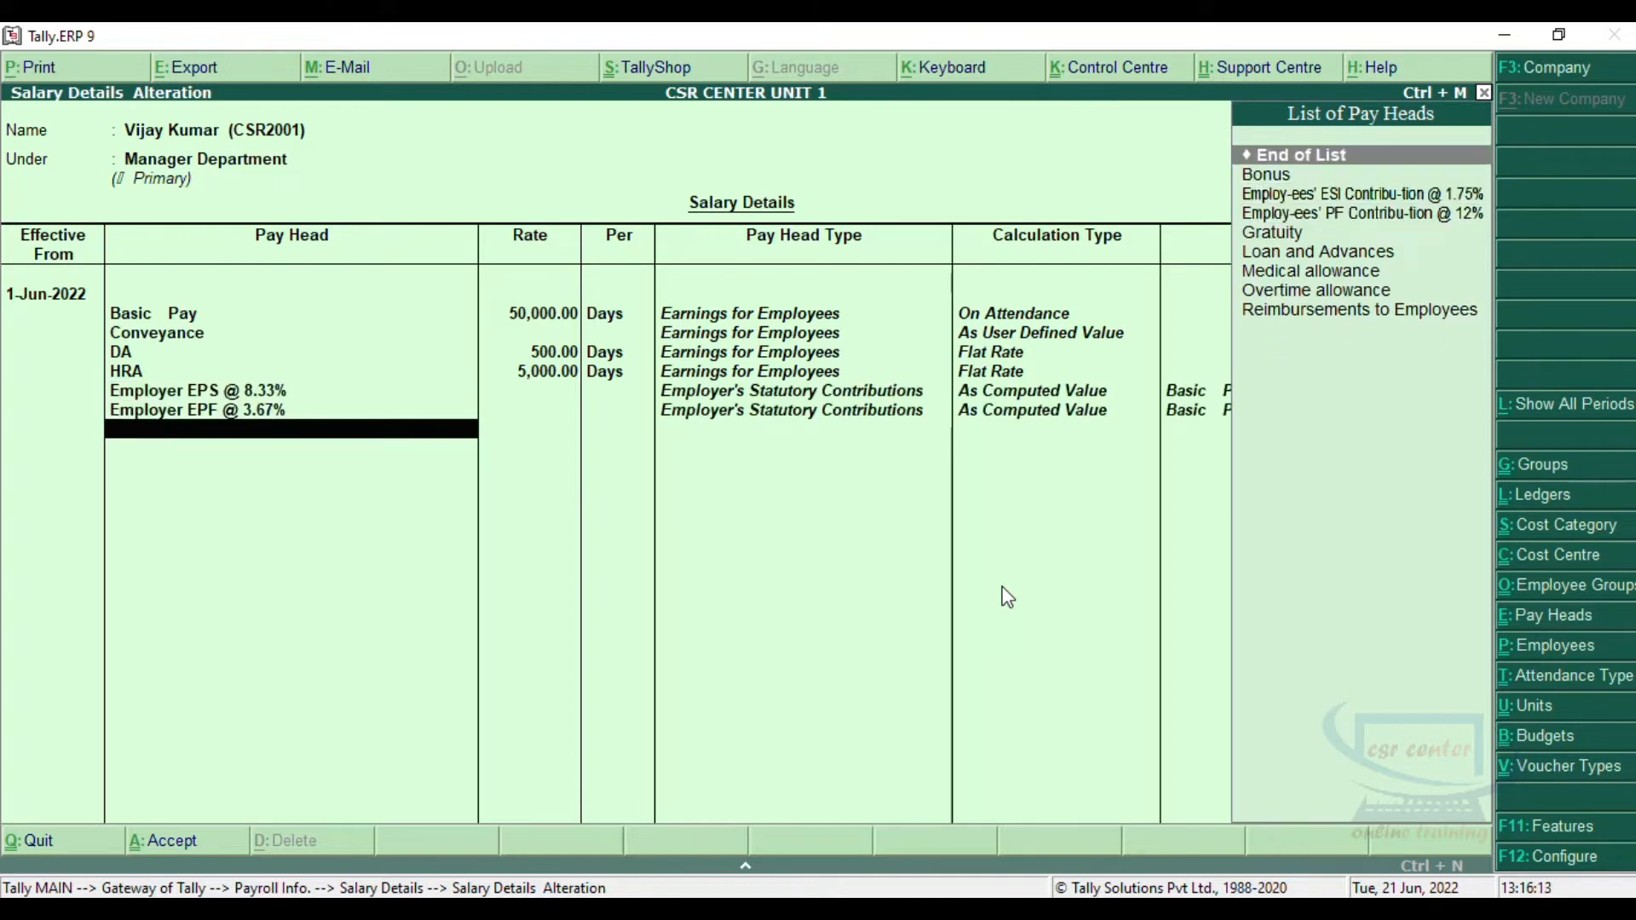
Step: Add the employees' PF contribution @ 12% and ESI contribution @ 1.75% pay heads, and end the pay head list
{"action": "key", "text": "Down"}
{"action": "key", "text": "Down"}
{"action": "key", "text": "Down"}
{"action": "key", "text": "Return"}
{"action": "key", "text": "Down"}
{"action": "key", "text": "Down"}
{"action": "key", "text": "Return"}
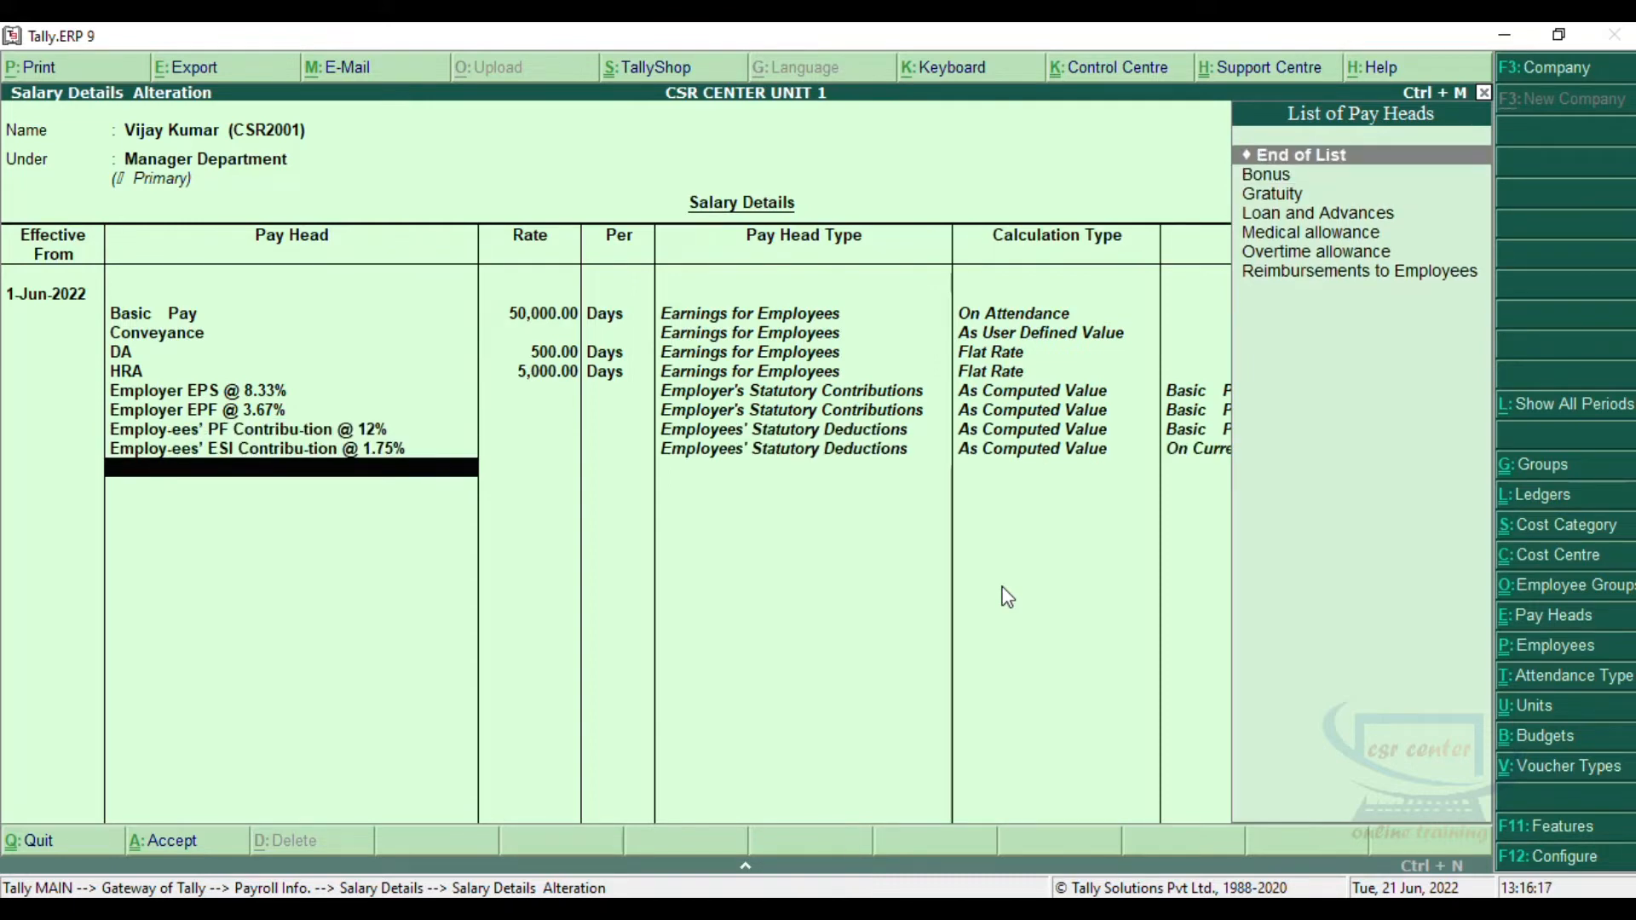
{"action": "key", "text": "Return"}
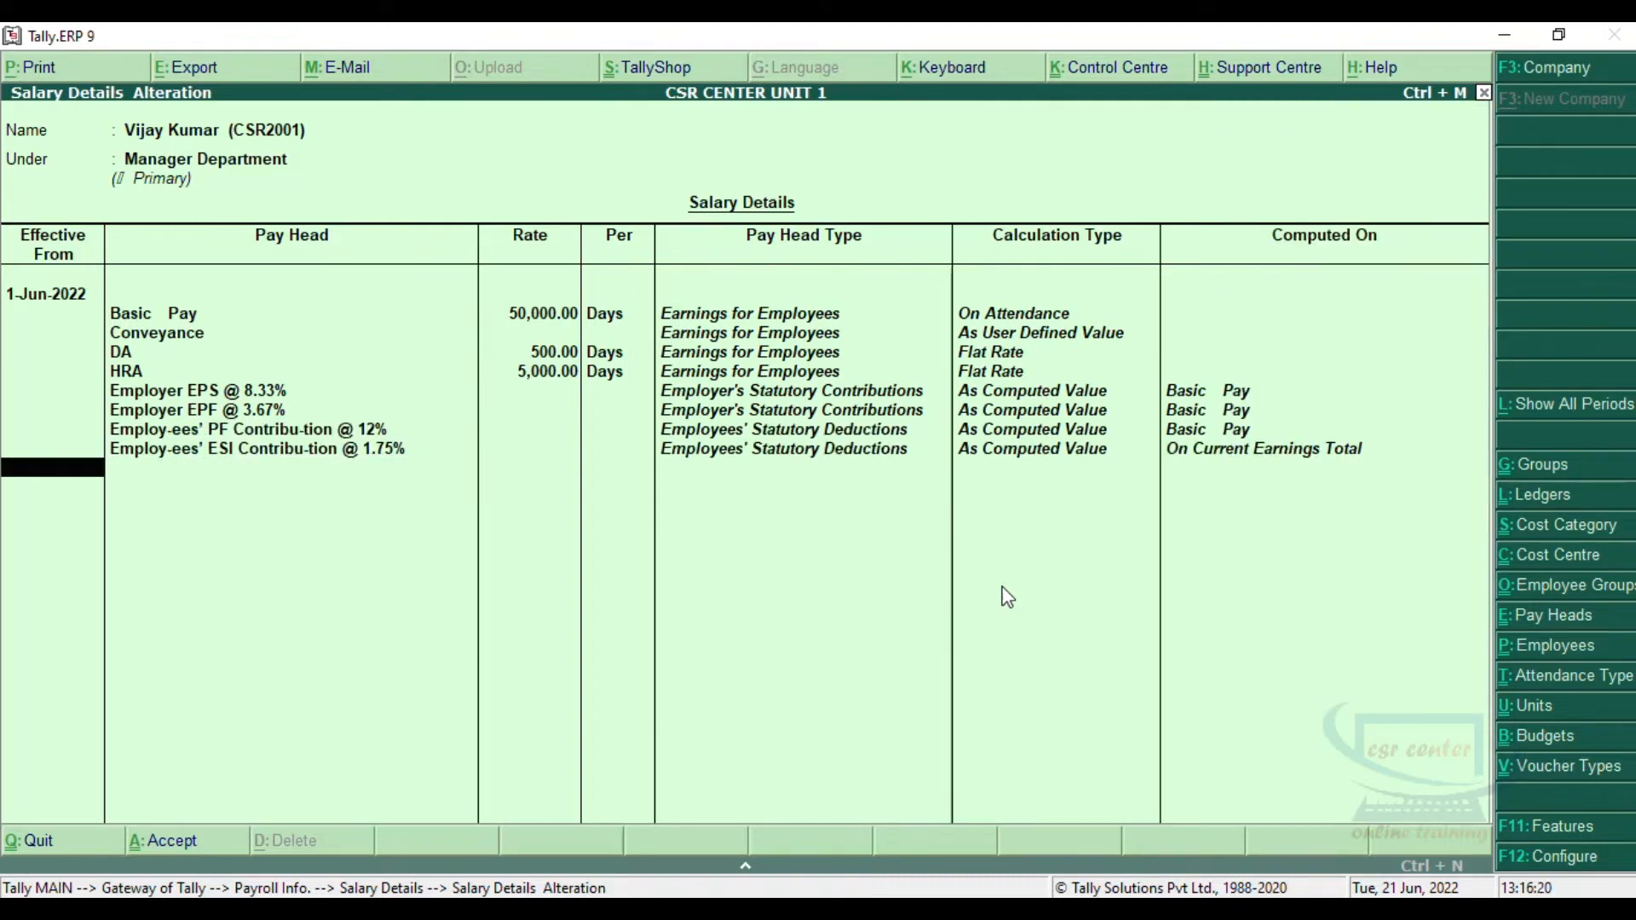
Step: Save the Manager Department employee's salary details and return to the payroll information options
{"action": "key", "text": "Return"}
{"action": "key", "text": "Return"}
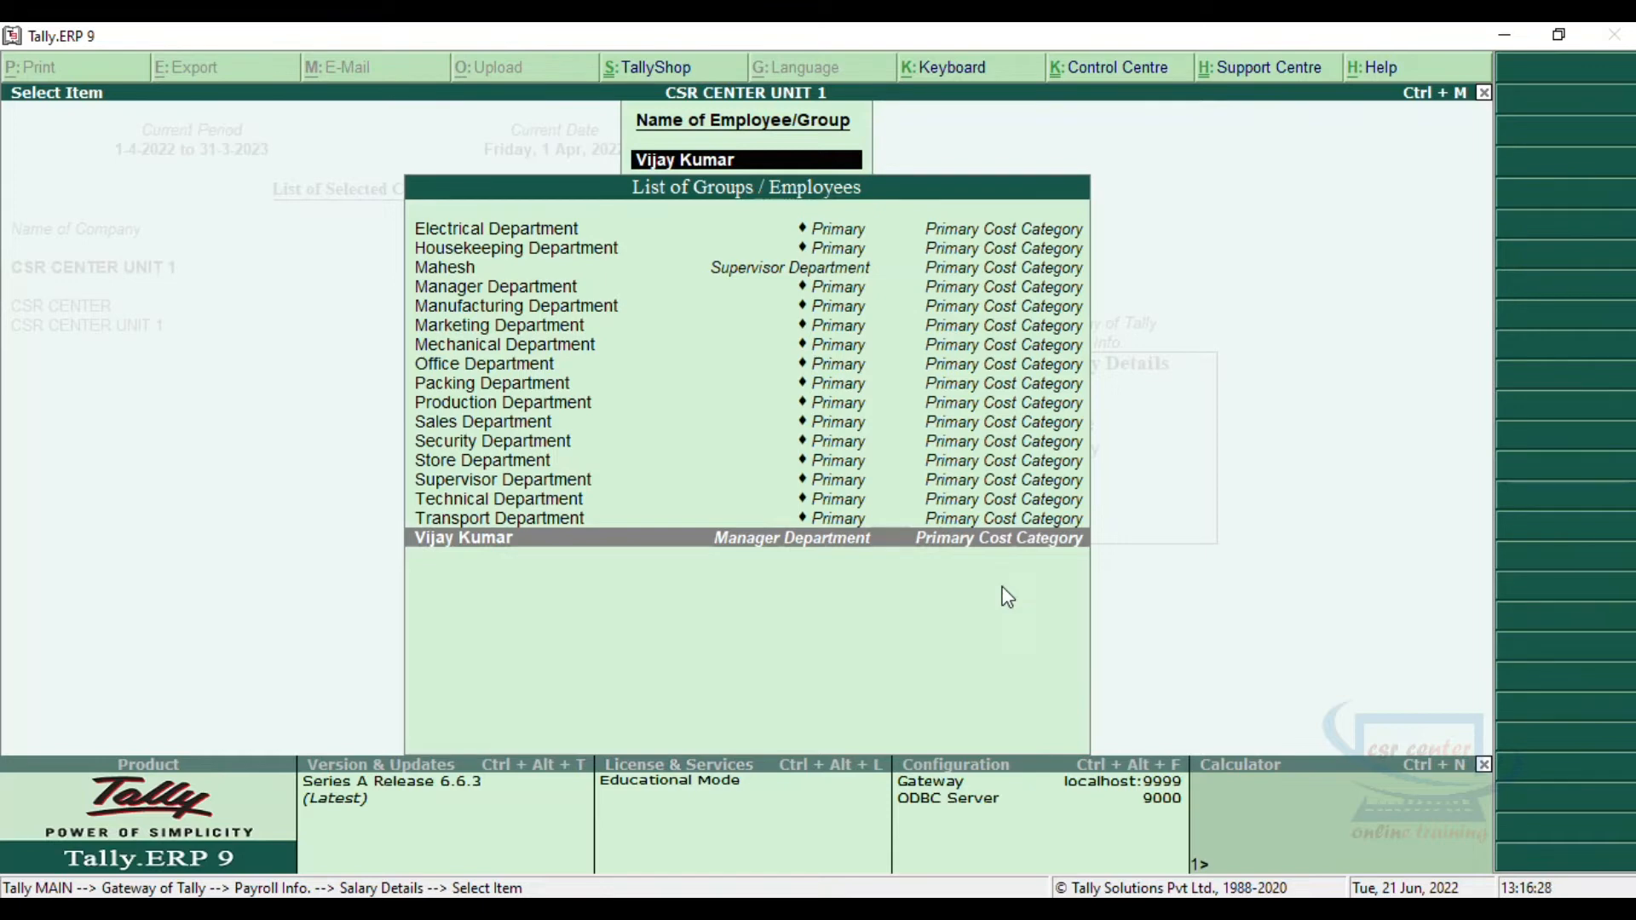
{"action": "key", "text": "Escape"}
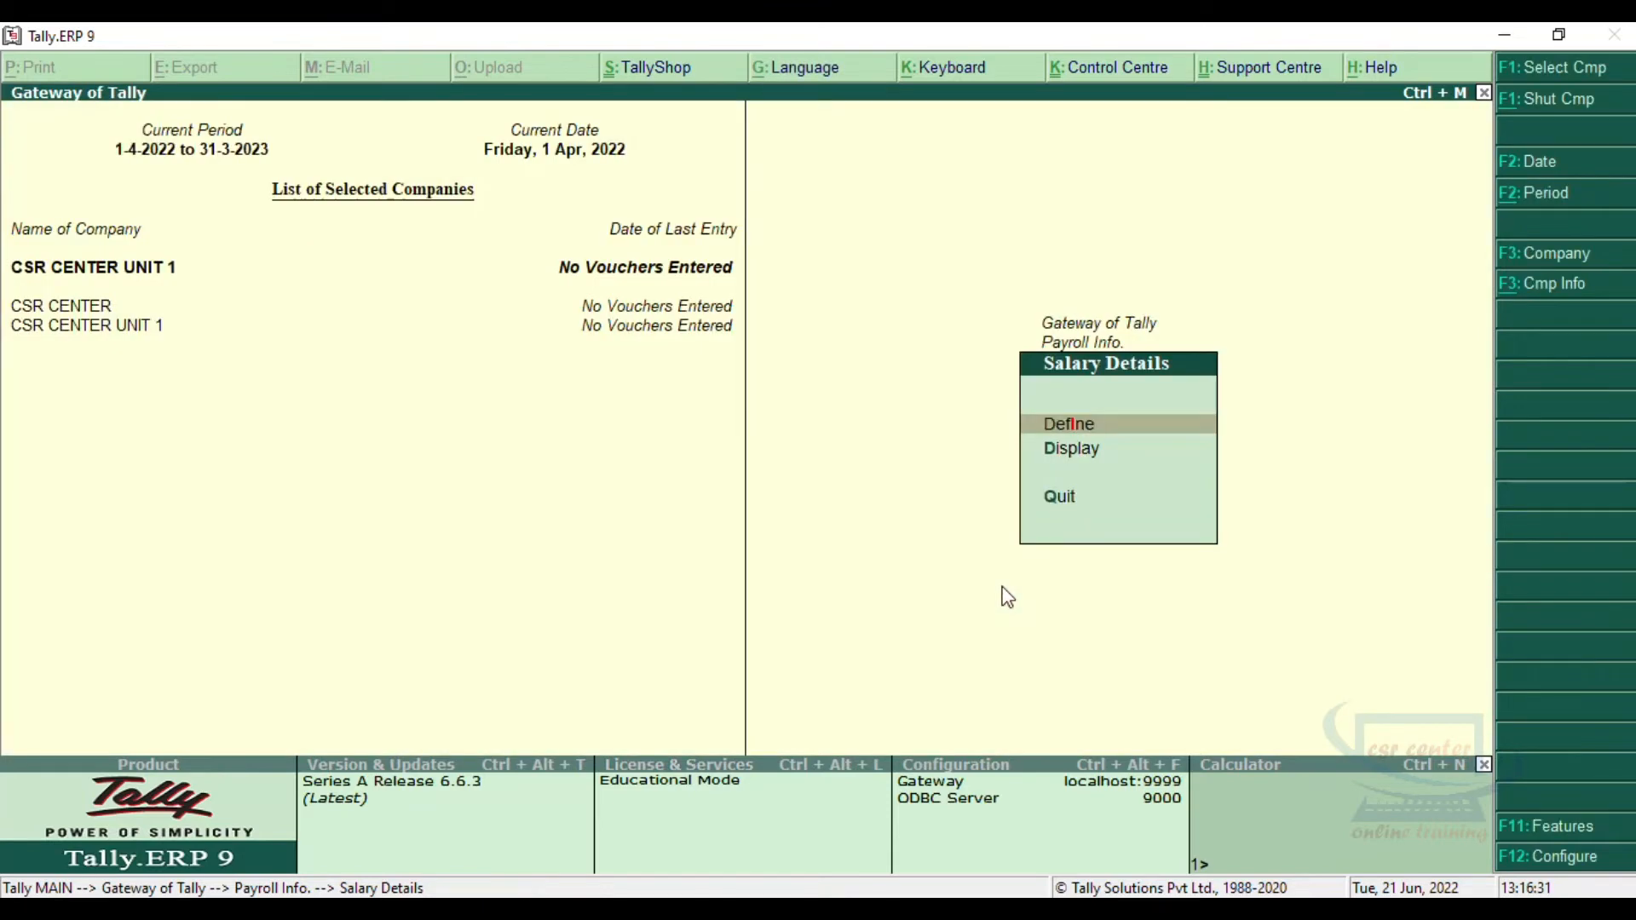
{"action": "key", "text": "Escape"}
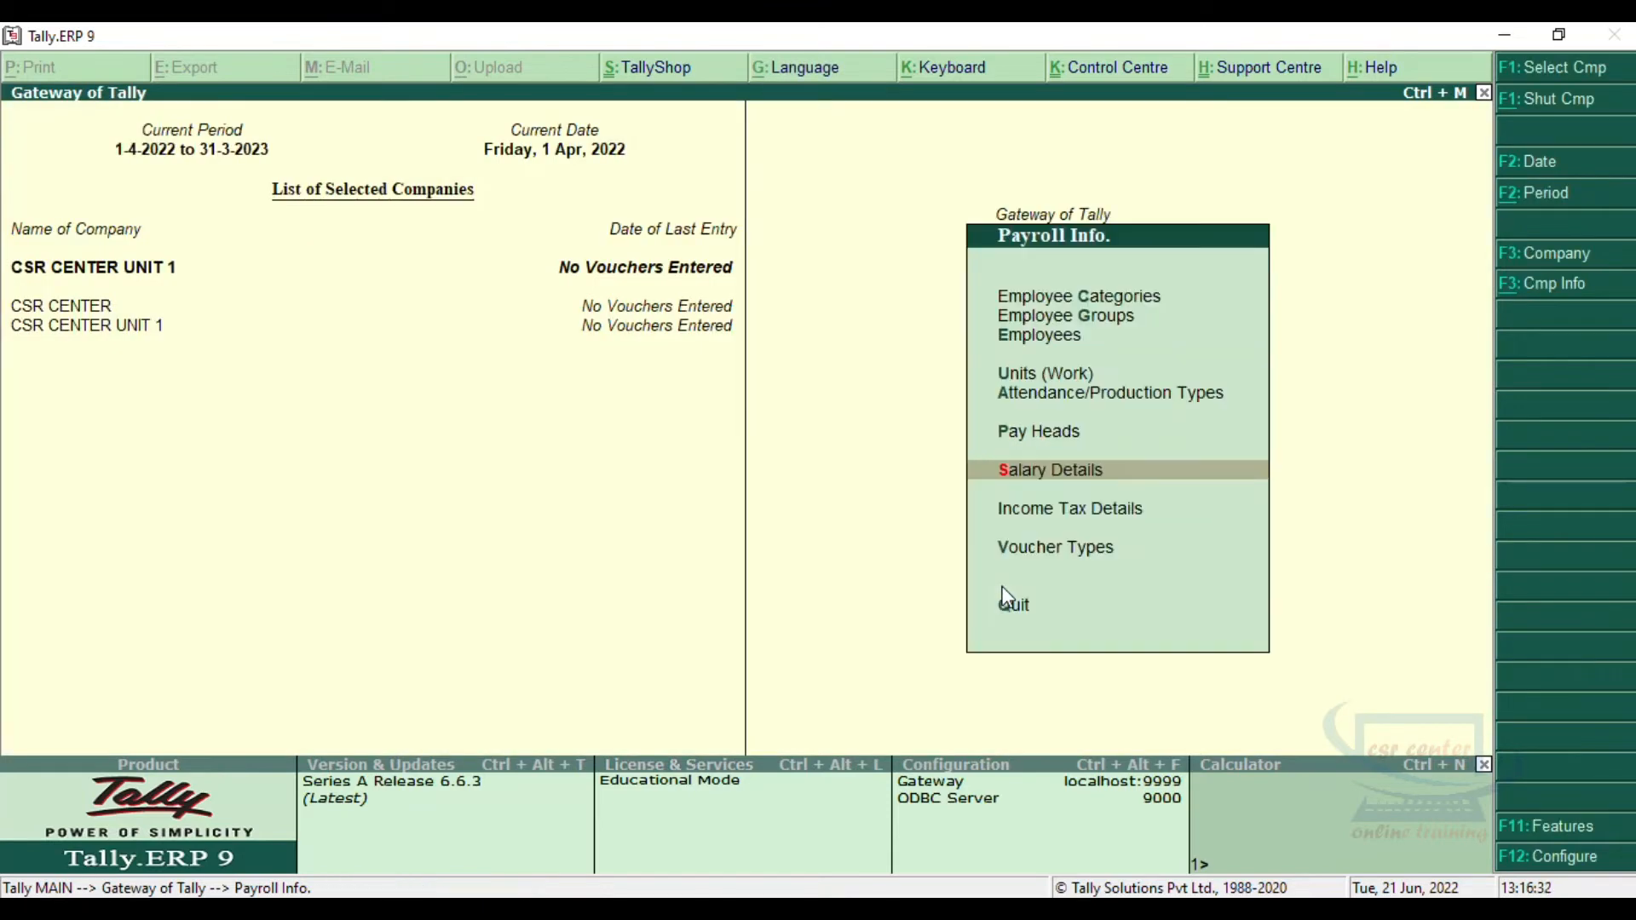
Step: In the income tax pay head configuration, accept Basic Pay as Other Earnings/Allowances (Fully Taxable), On Projected Value, with TDS deducted across periods
{"action": "left_click", "coordinate": [1142, 511]}
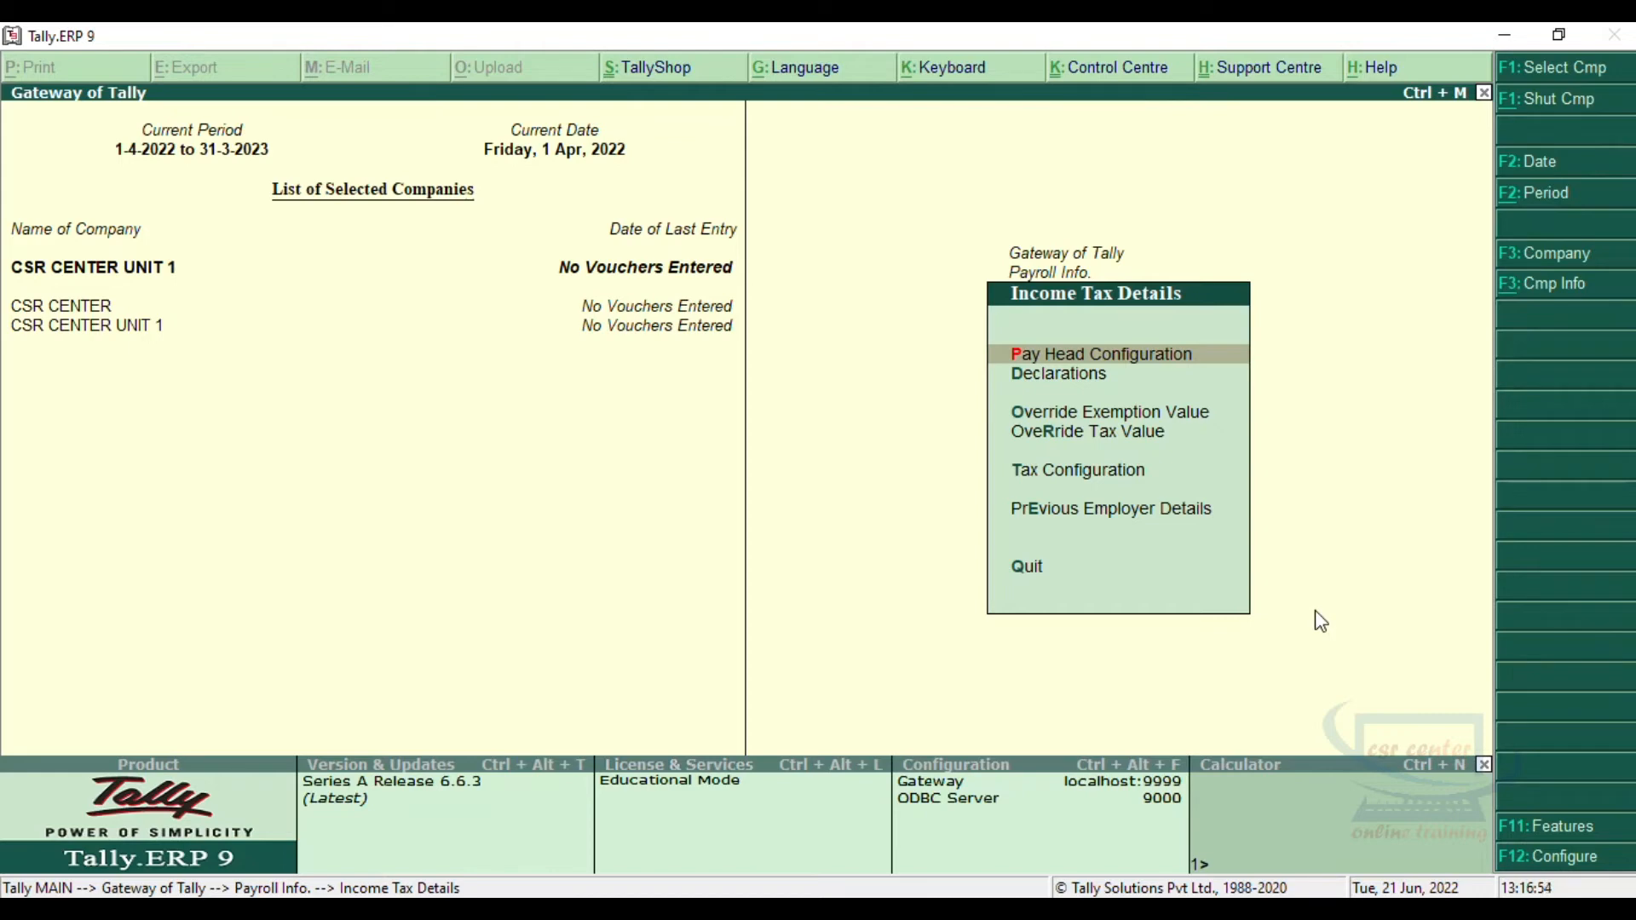
{"action": "left_click", "coordinate": [1184, 357]}
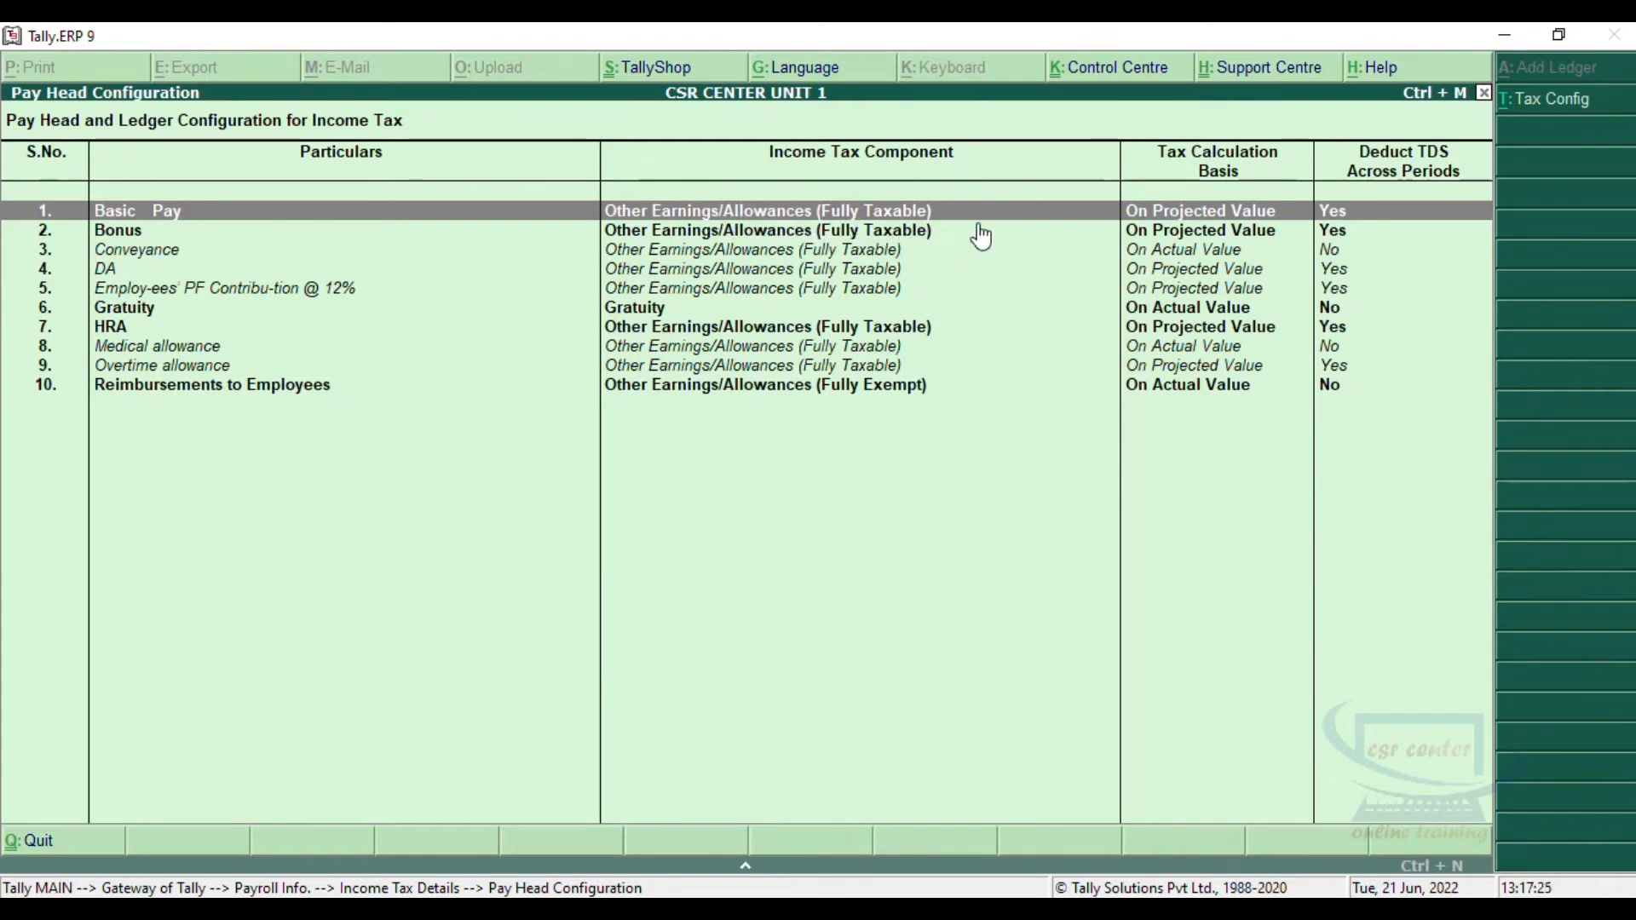
{"action": "key", "text": "Return"}
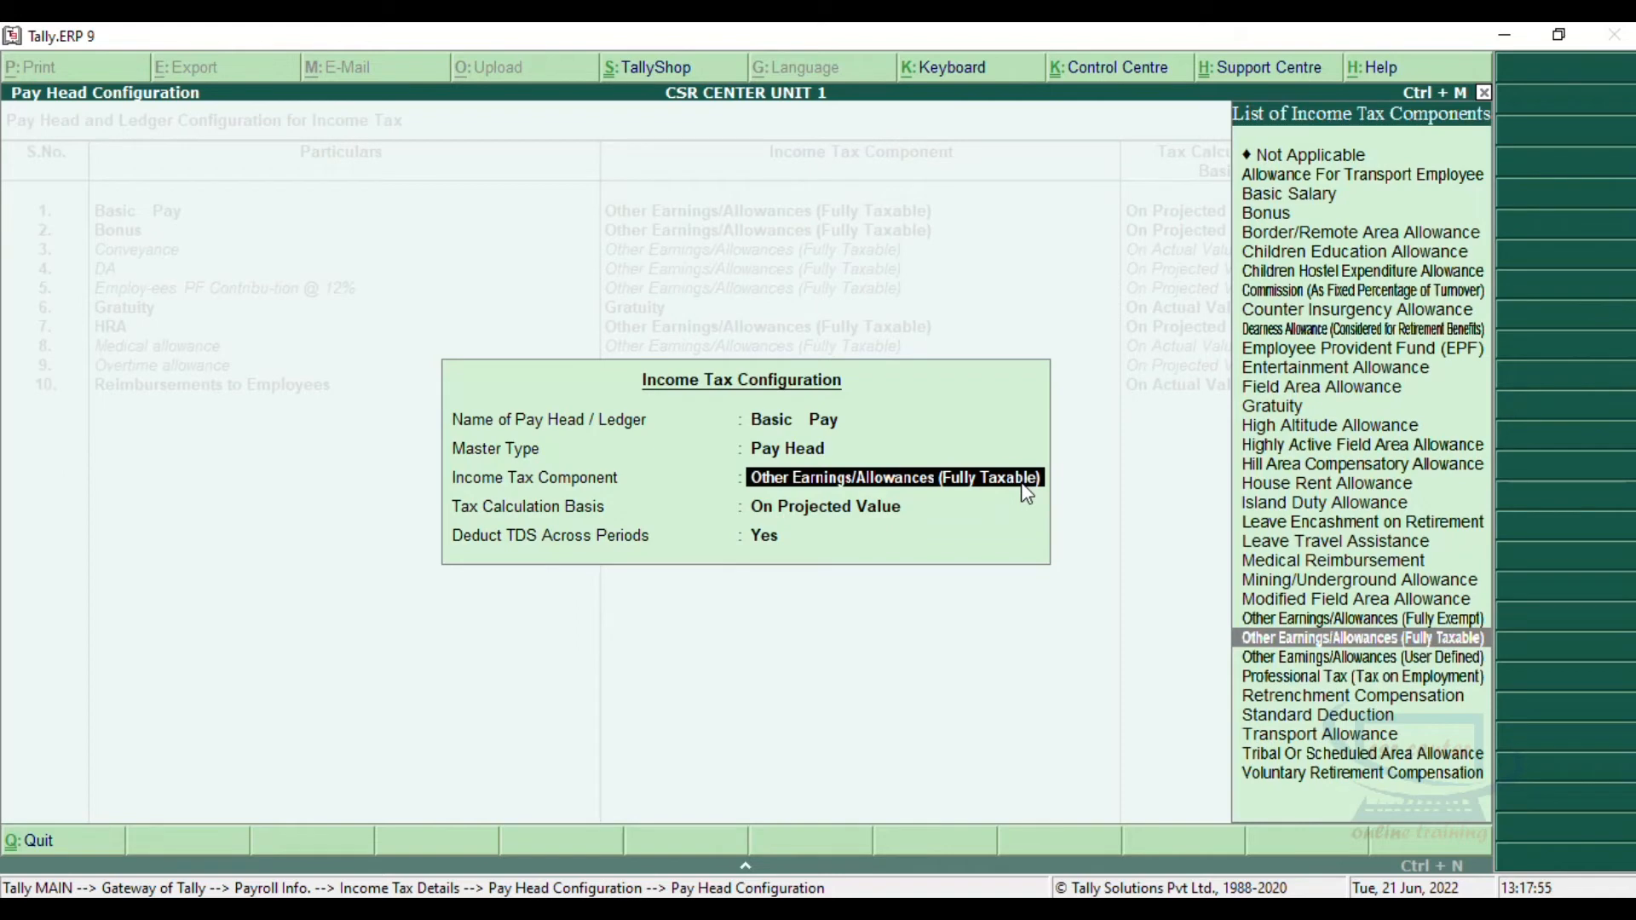
{"action": "key", "text": "Return"}
{"action": "key", "text": "Return"}
{"action": "key", "text": "Return"}
{"action": "key", "text": "Return"}
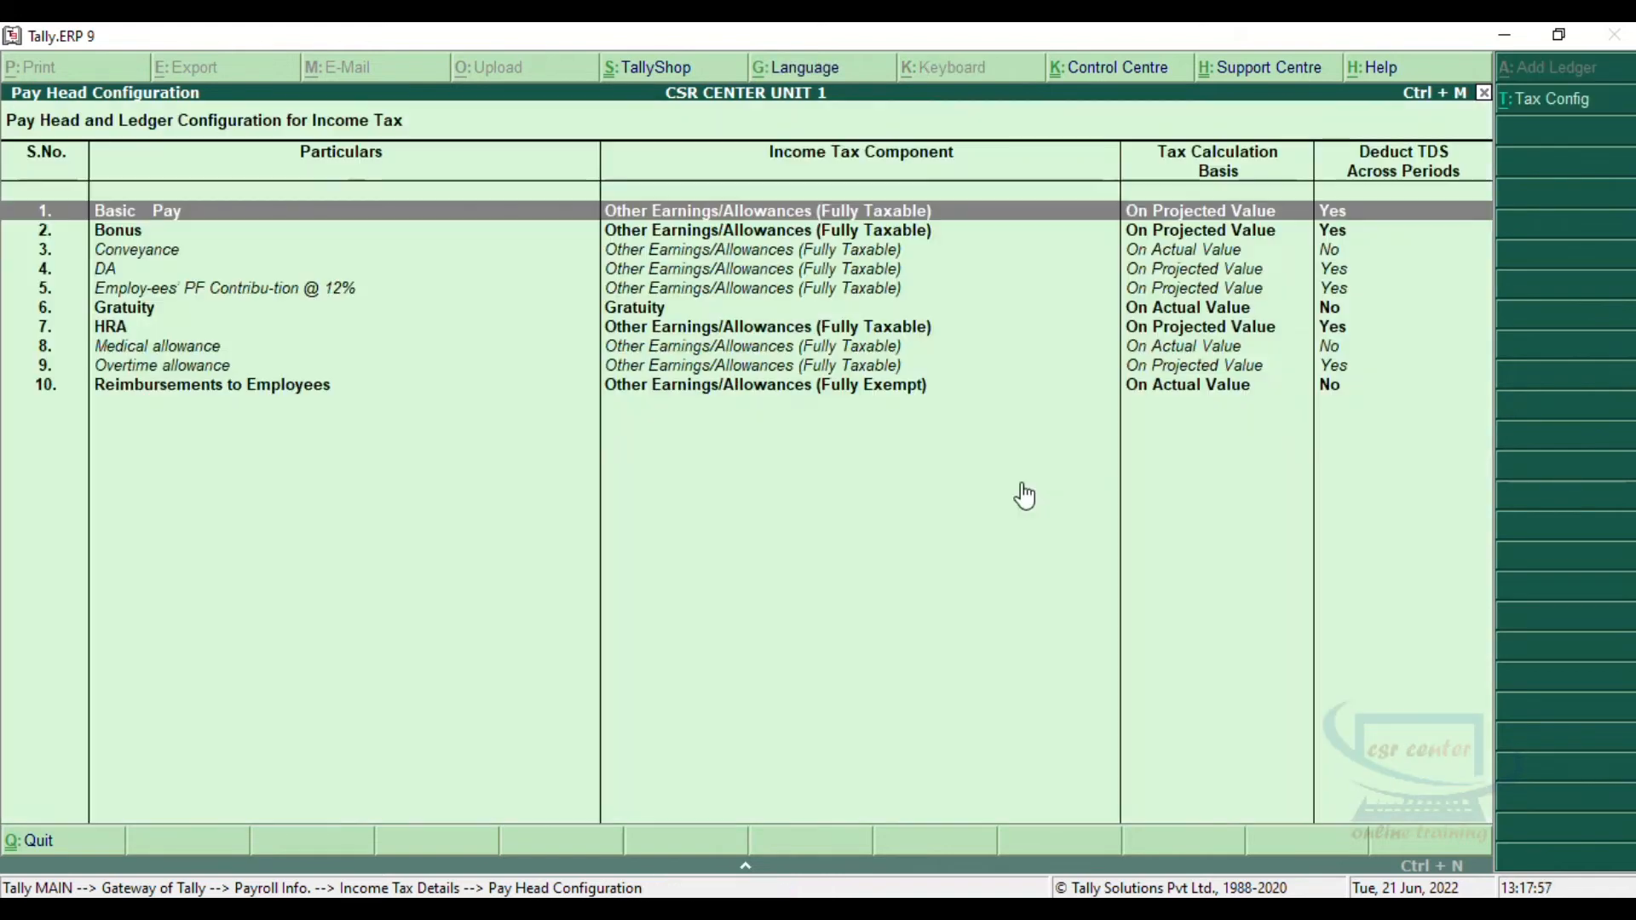
Step: Set Conveyance's income tax component to Transport Allowance, calculated On Projected Value with TDS deducted across periods
{"action": "key", "text": "Down"}
{"action": "key", "text": "Down"}
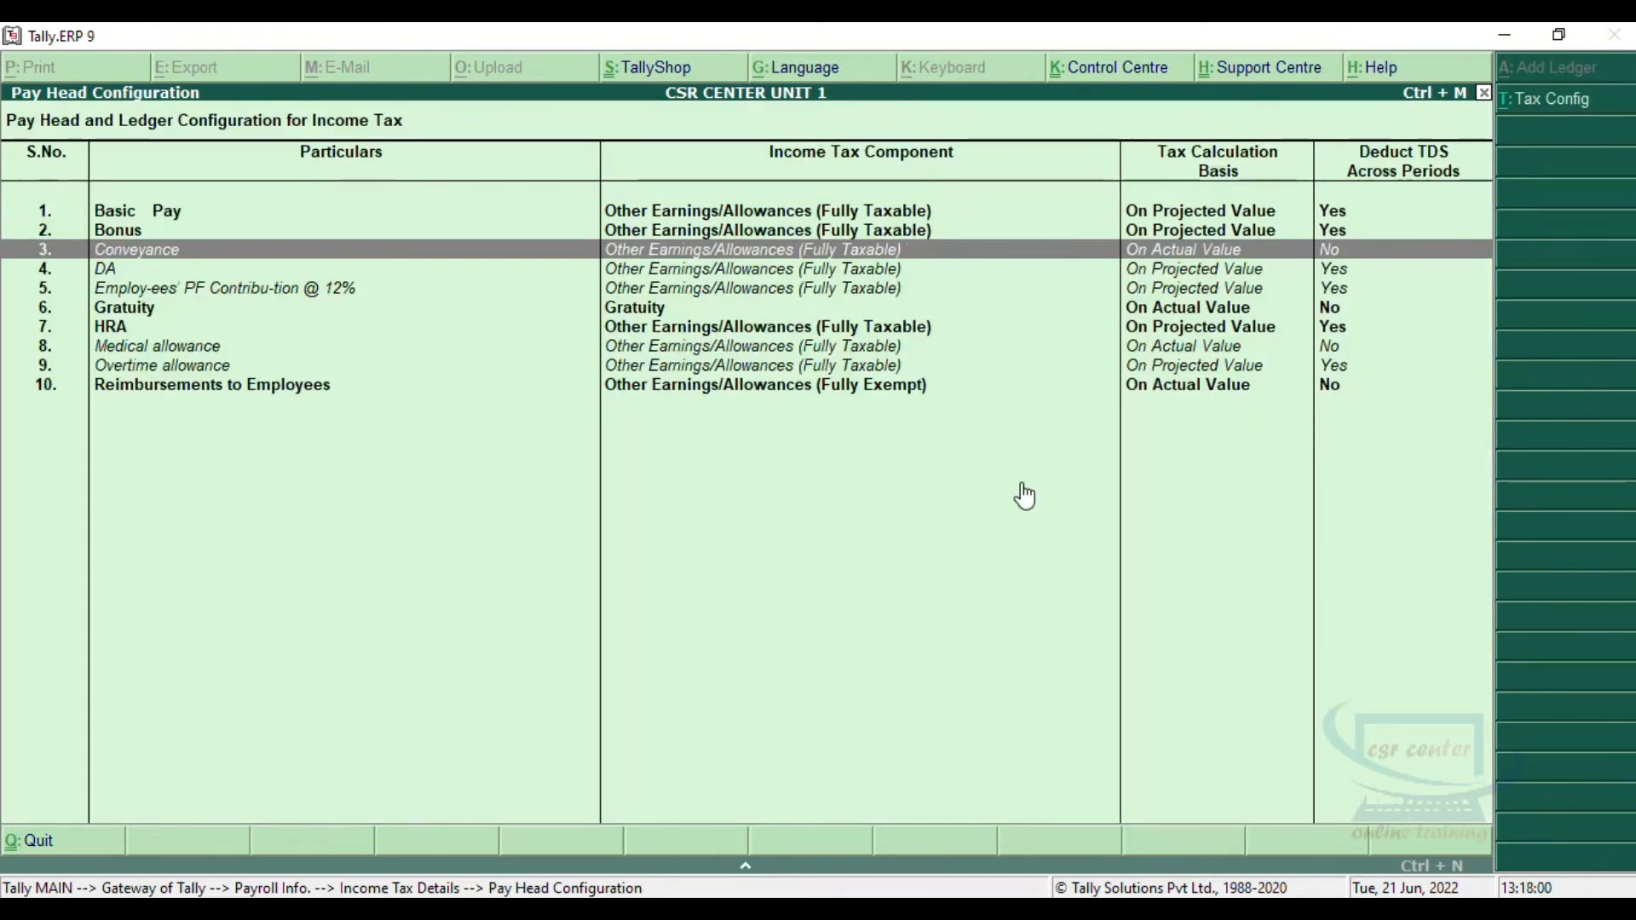
{"action": "key", "text": "Return"}
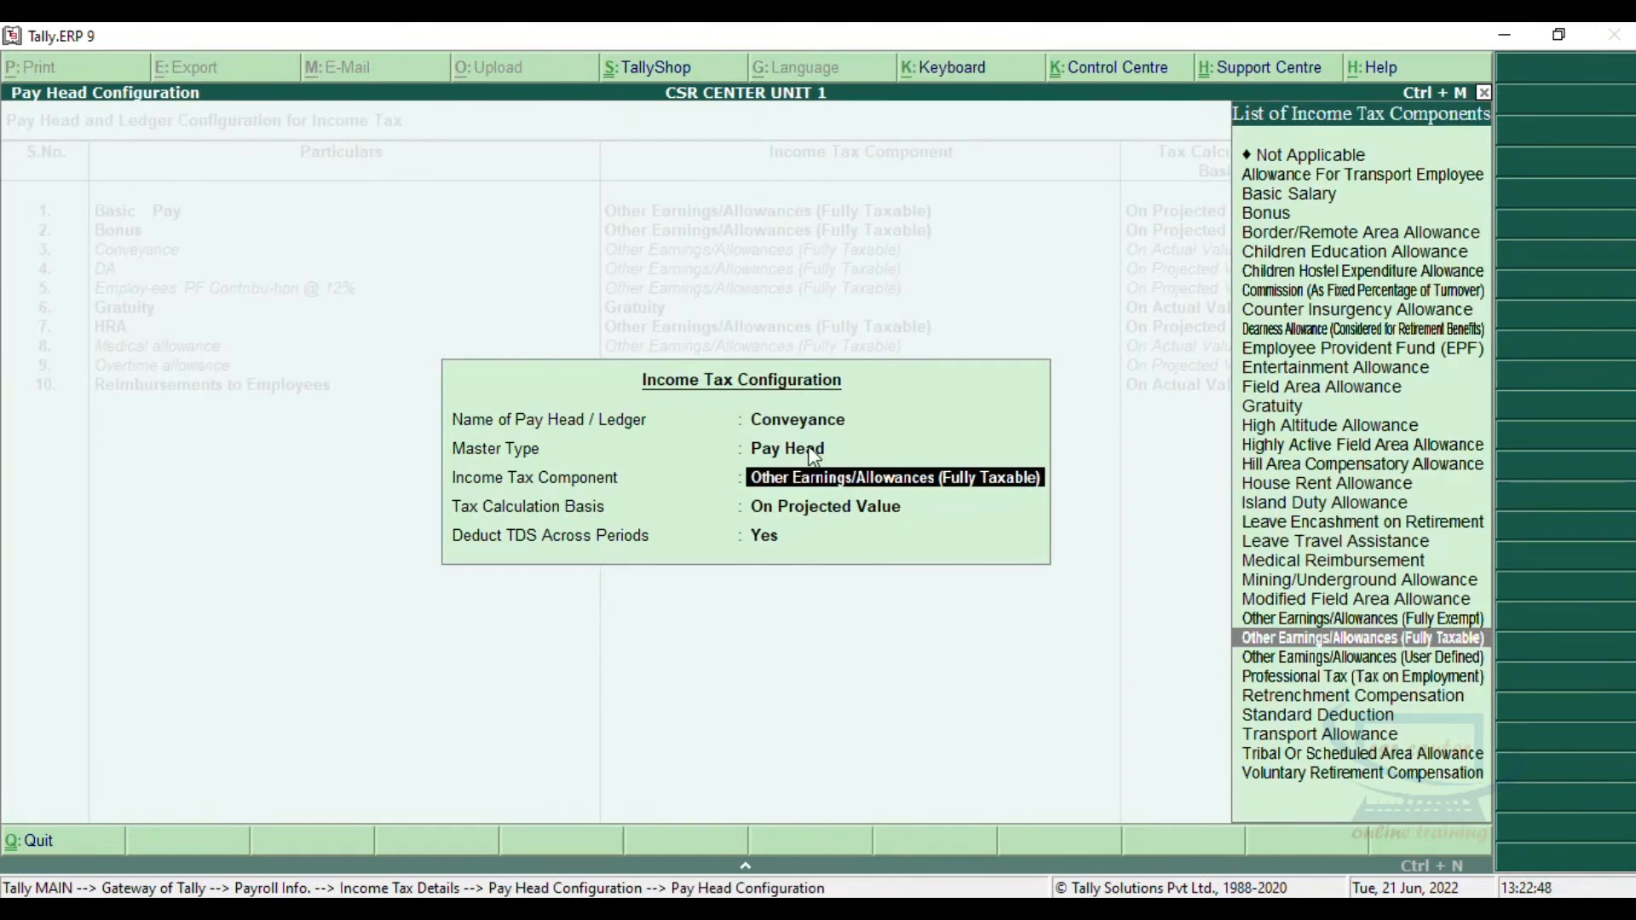
{"action": "left_click", "coordinate": [1319, 735]}
{"action": "key", "text": "Return"}
{"action": "key", "text": "Return"}
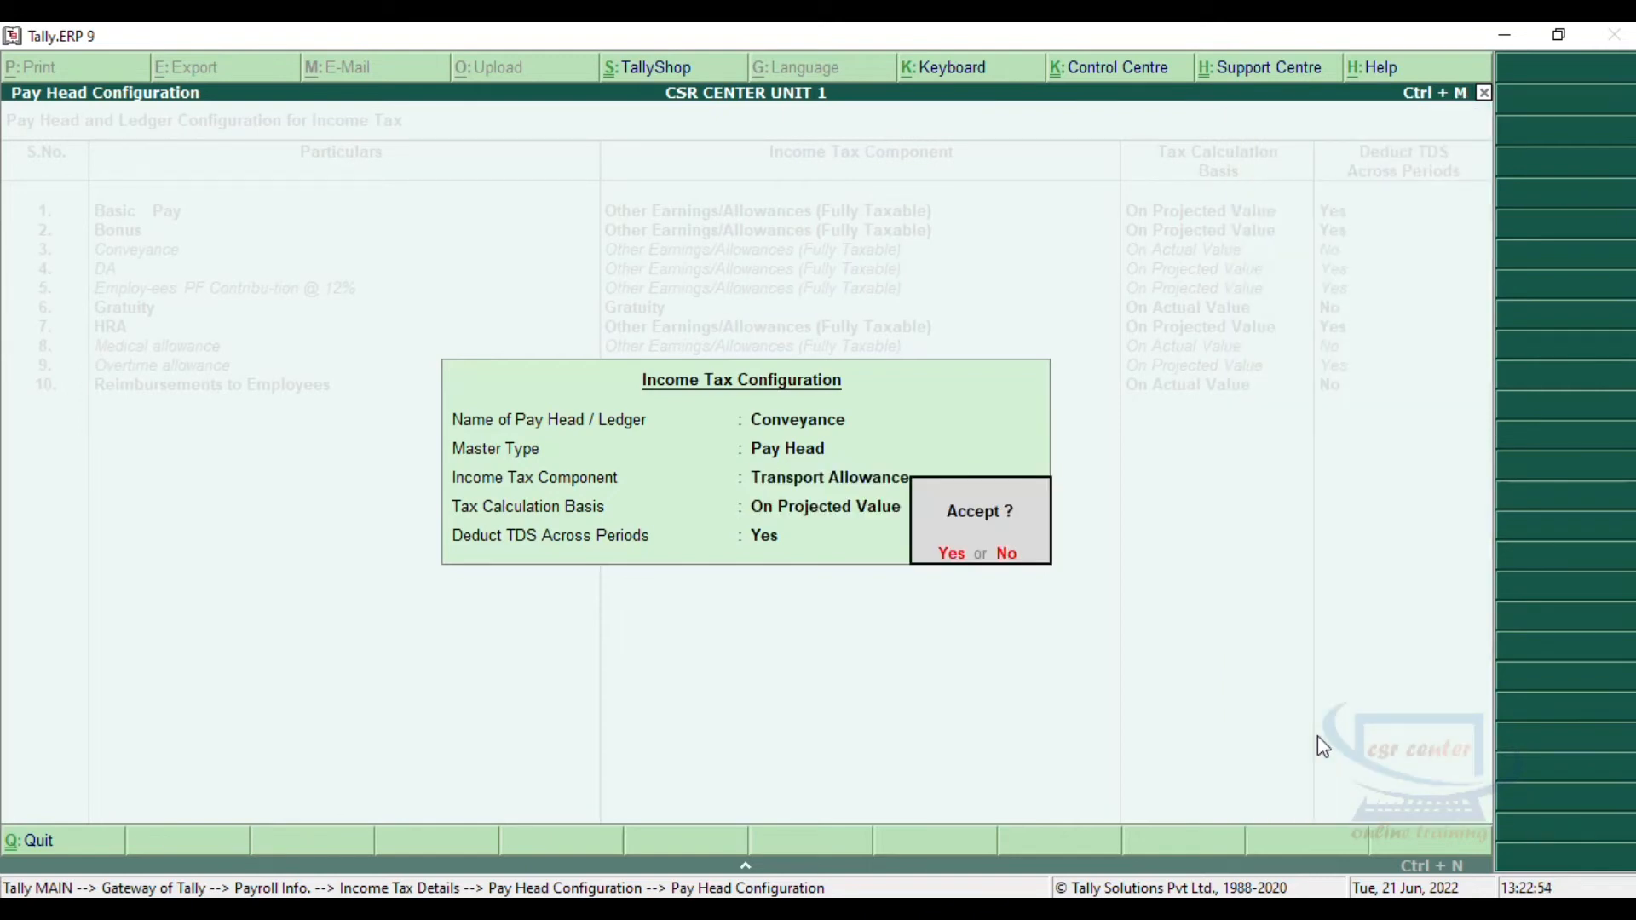
{"action": "key", "text": "Return"}
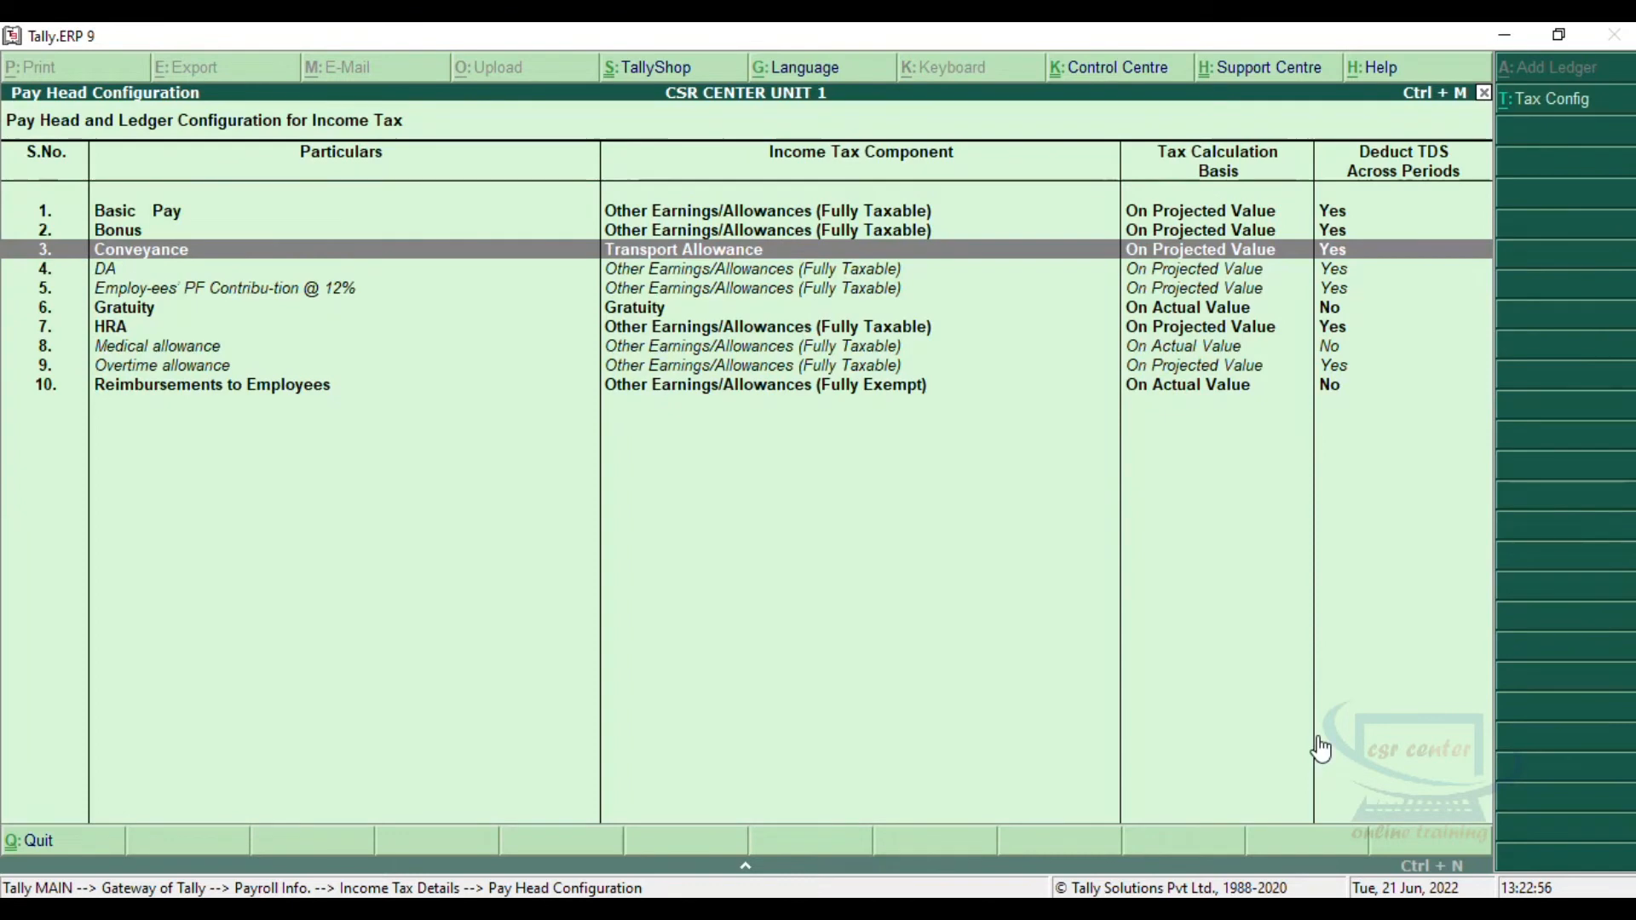
Step: Set HRA's income tax component to House Rent Allowance, keep On Projected Value, and leave the pay head configuration
{"action": "key", "text": "Down"}
{"action": "key", "text": "Down"}
{"action": "key", "text": "Down"}
{"action": "key", "text": "Down"}
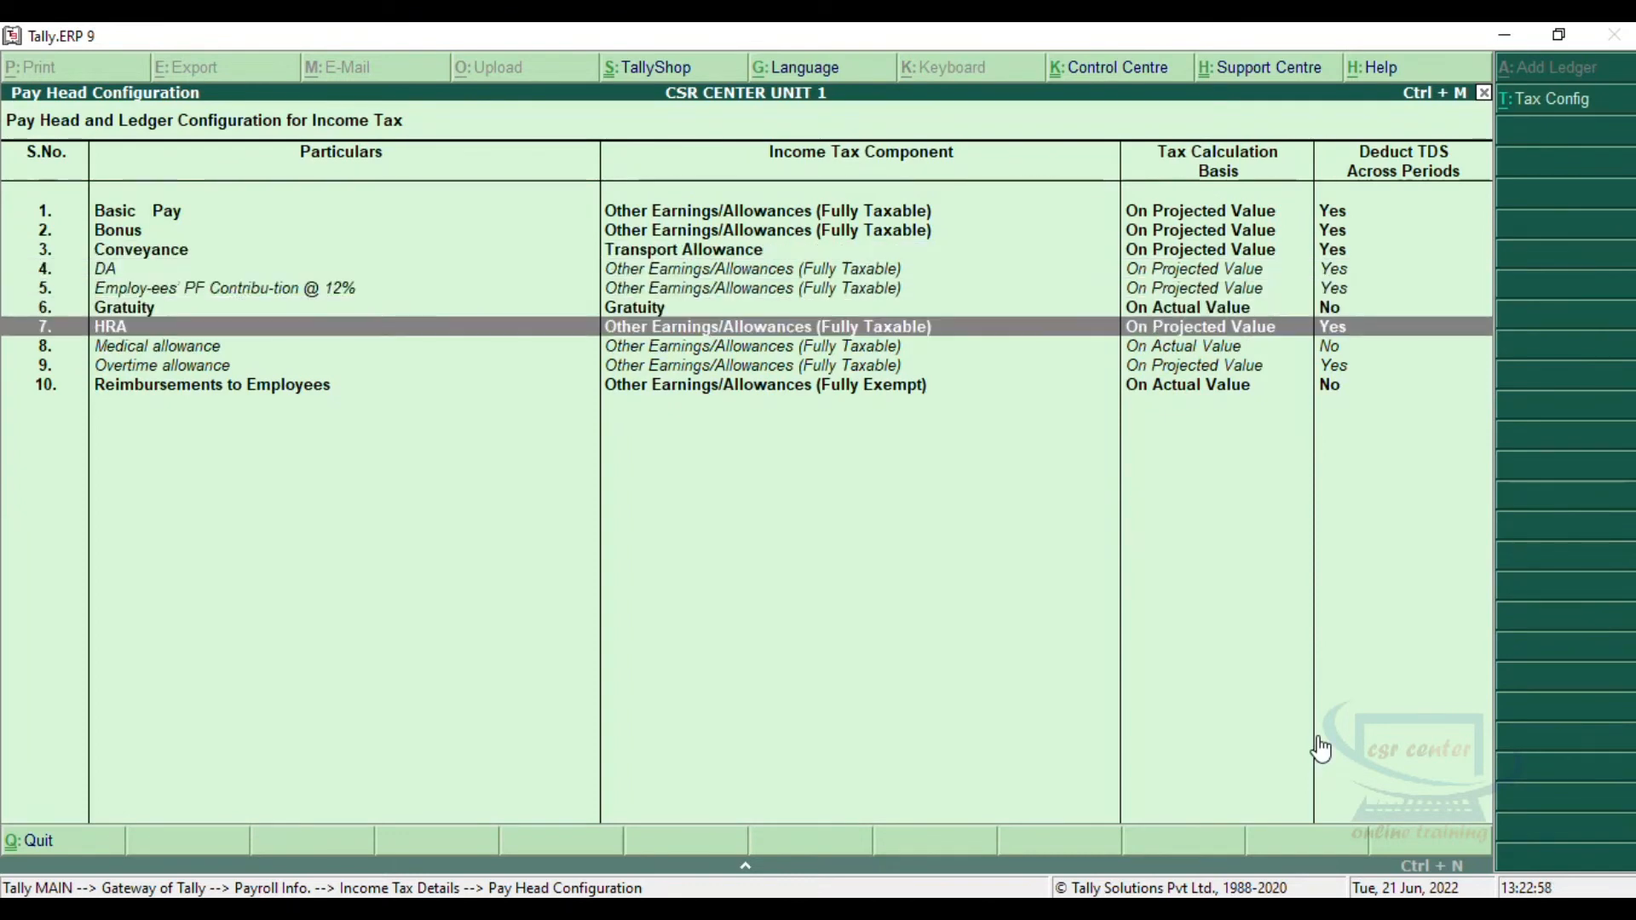
{"action": "key", "text": "Return"}
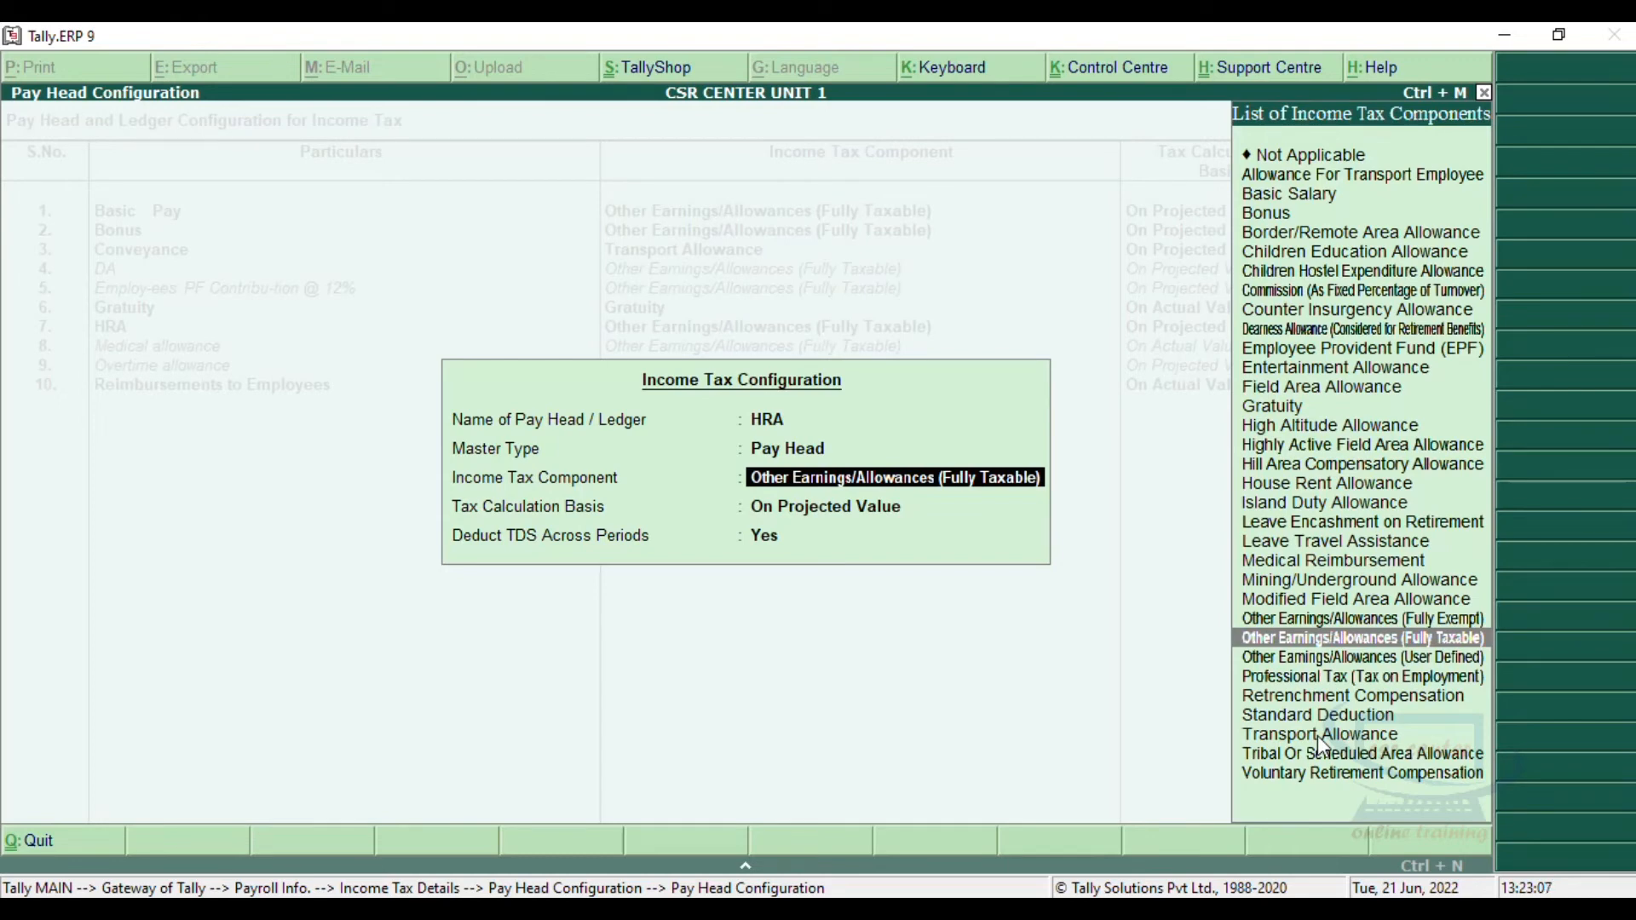
{"action": "left_click", "coordinate": [1345, 496]}
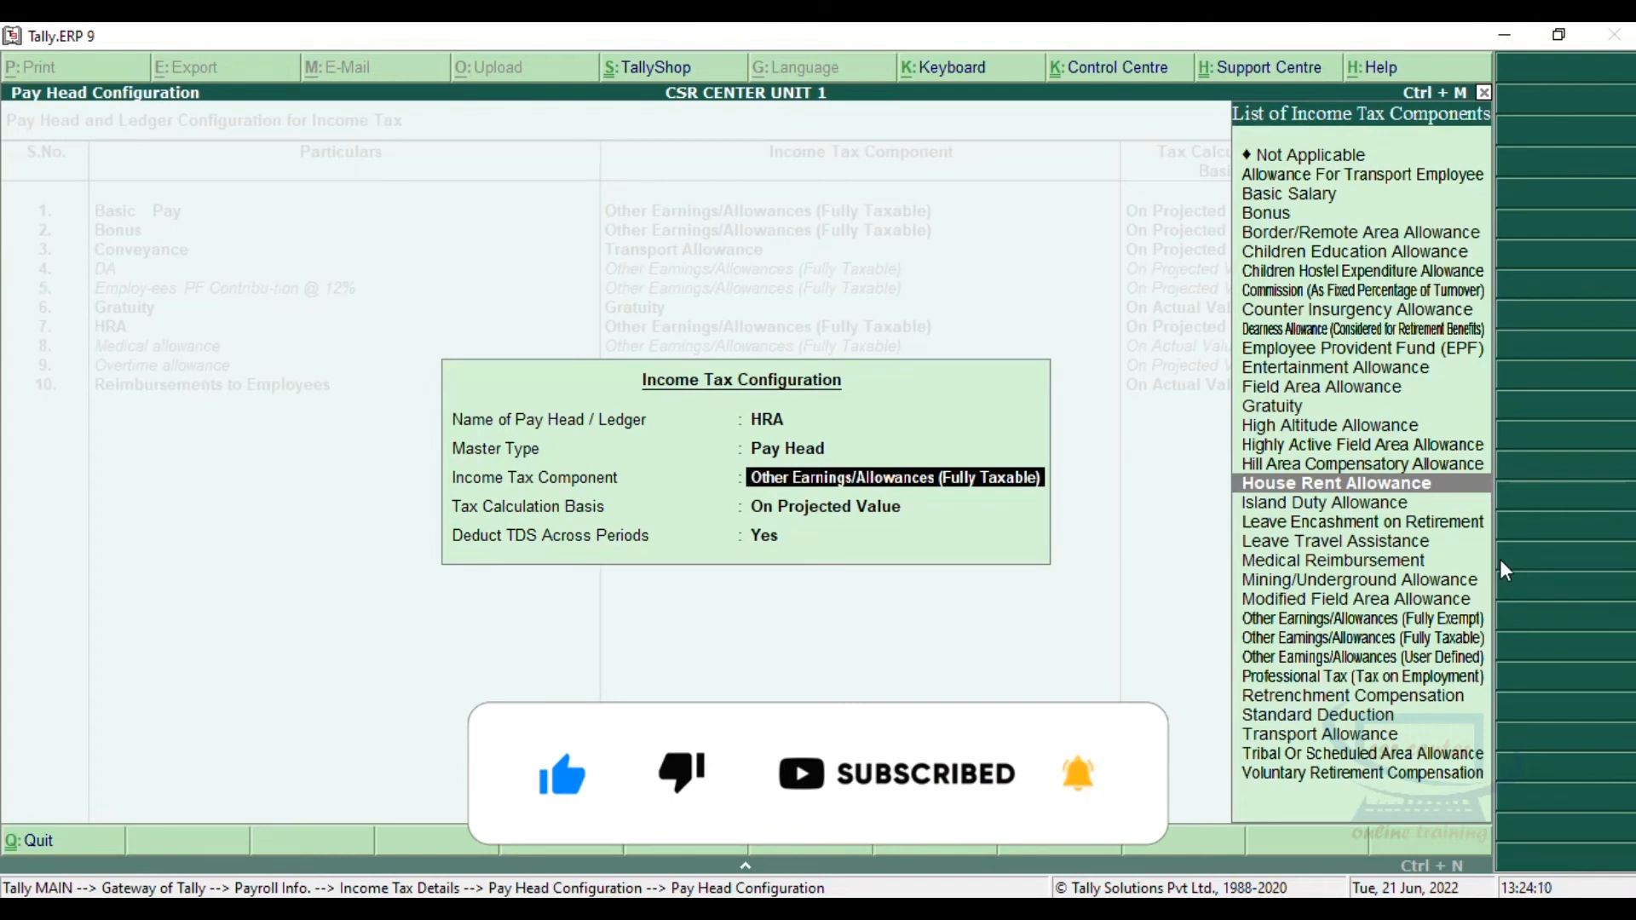
{"action": "key", "text": "Return"}
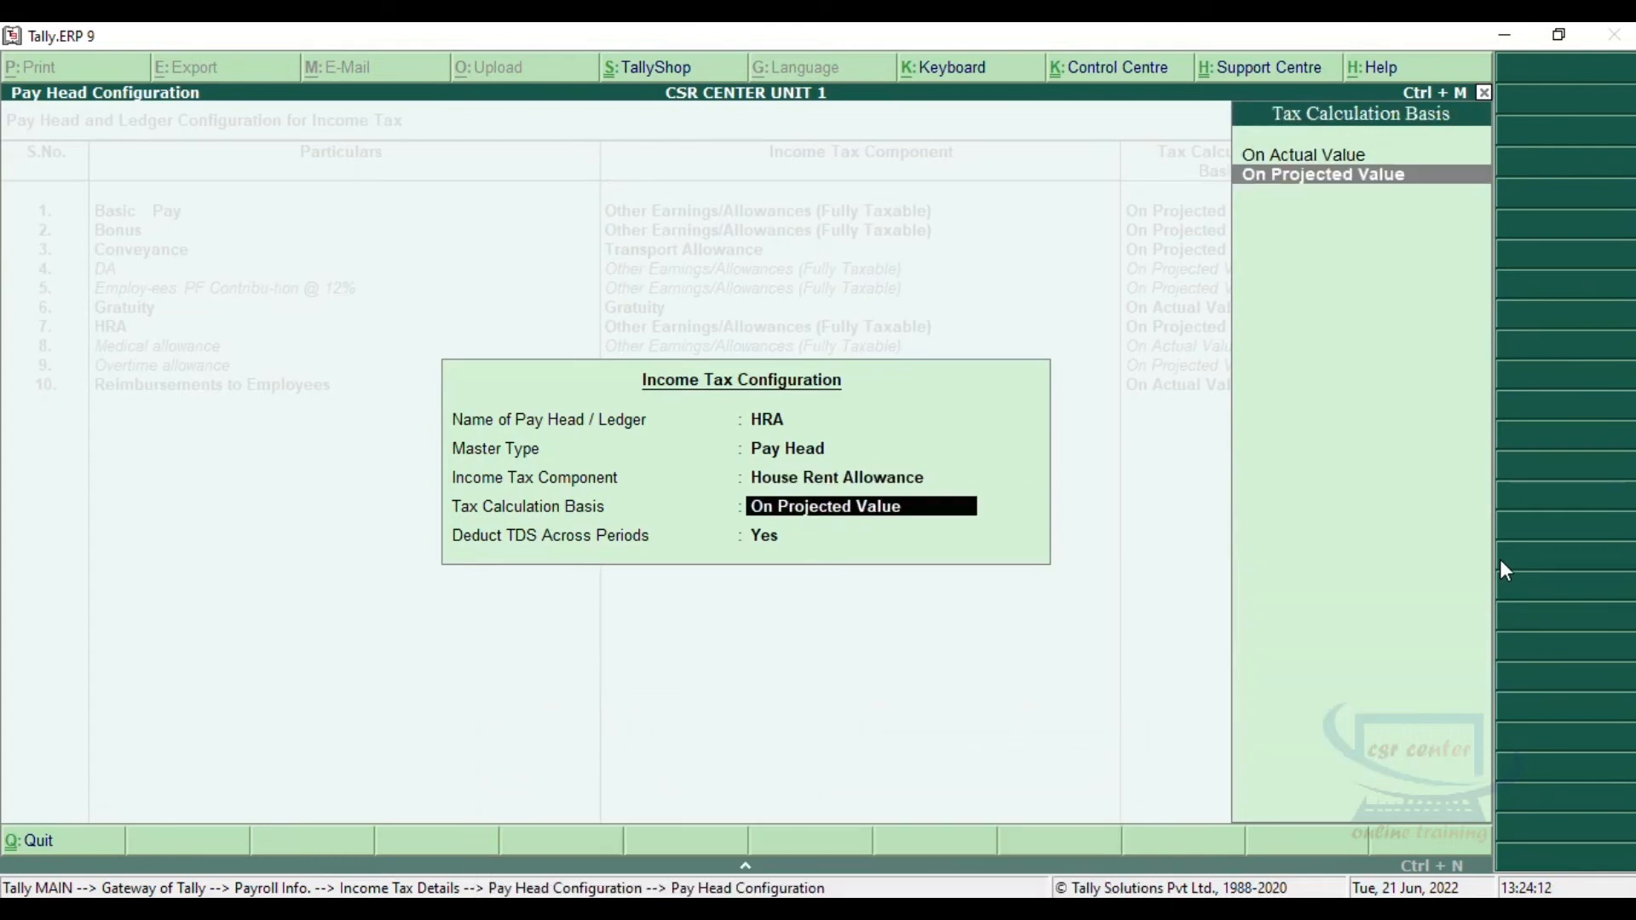
{"action": "key", "text": "Return"}
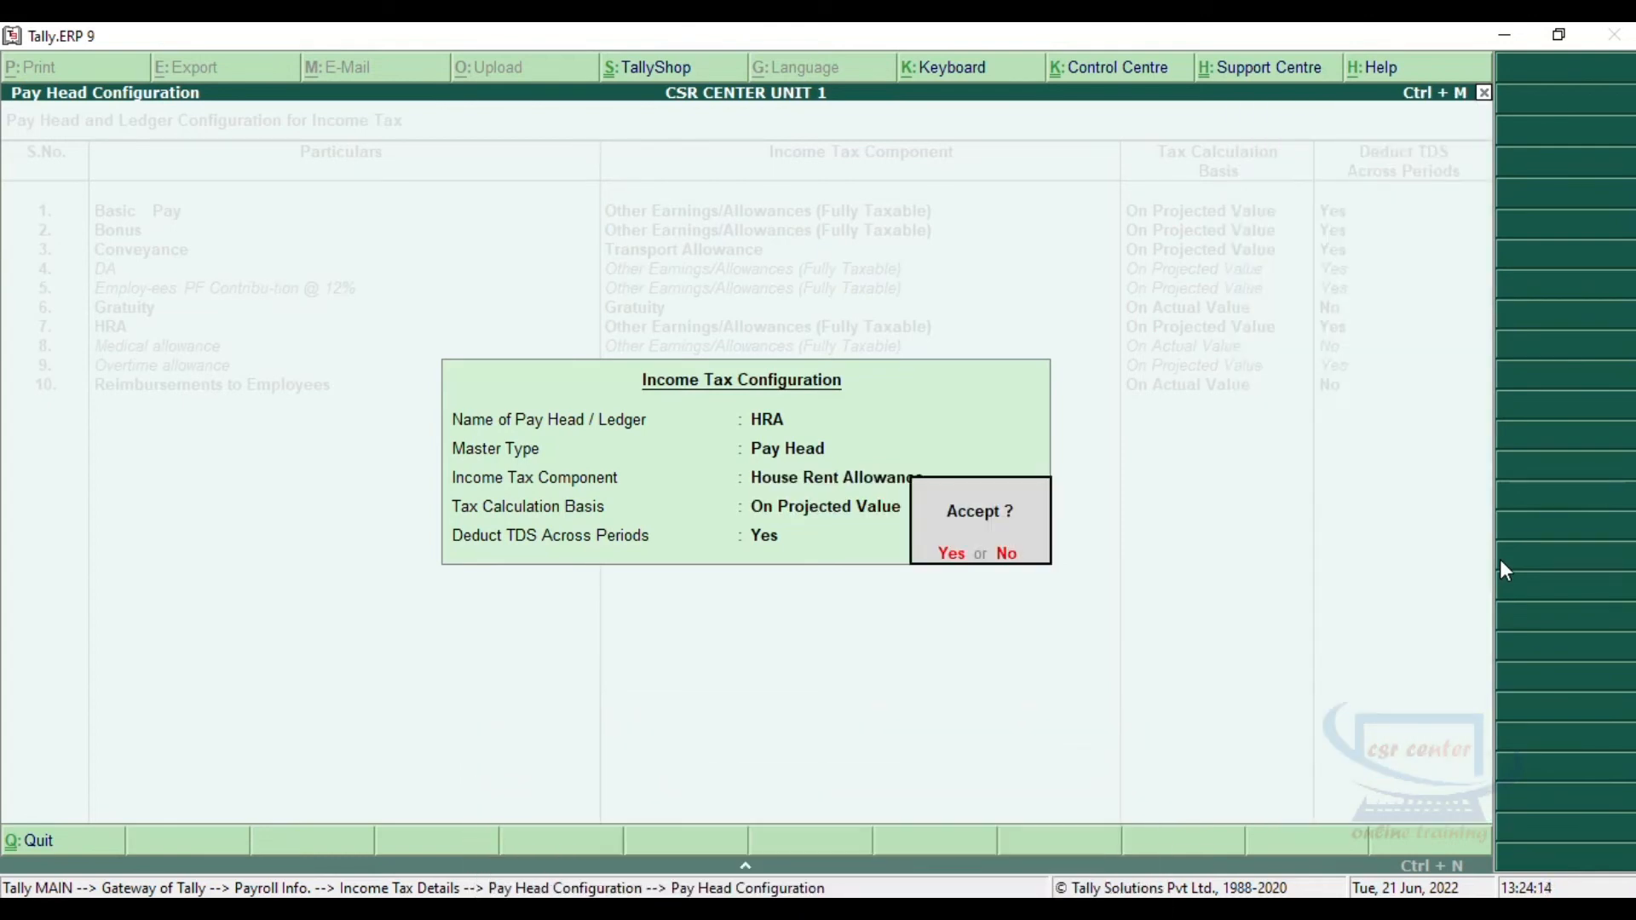
{"action": "key", "text": "Return"}
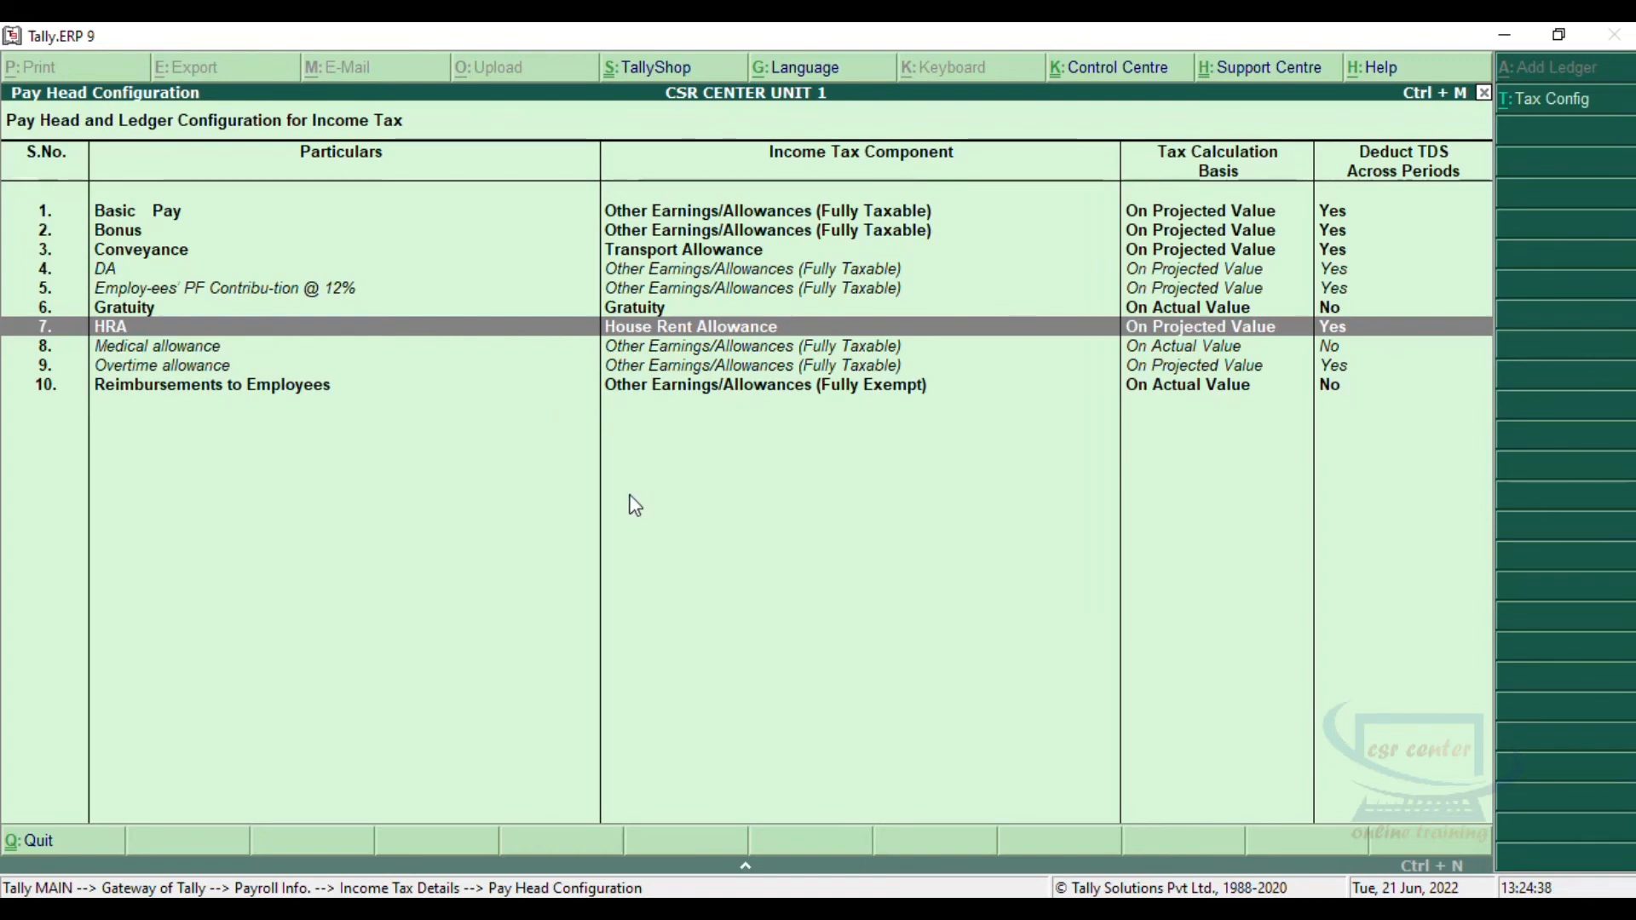
{"action": "key", "text": "Escape"}
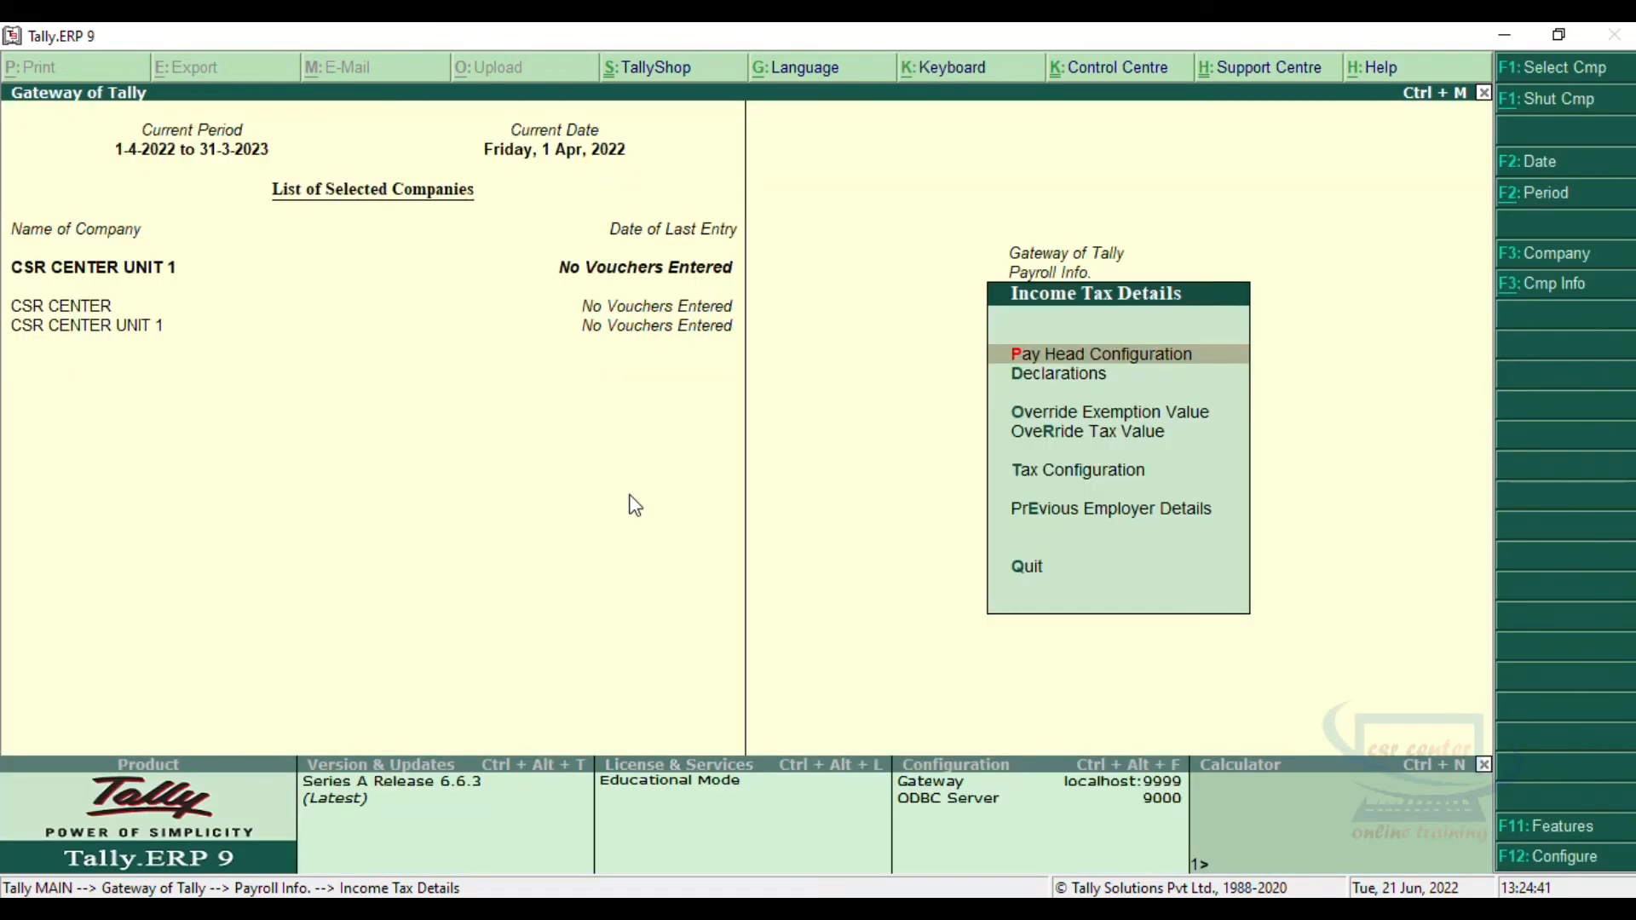
Step: View the House Rent Allowance declaration for the Supervisor Department employee and leave it without an entry
{"action": "left_click", "coordinate": [1068, 375]}
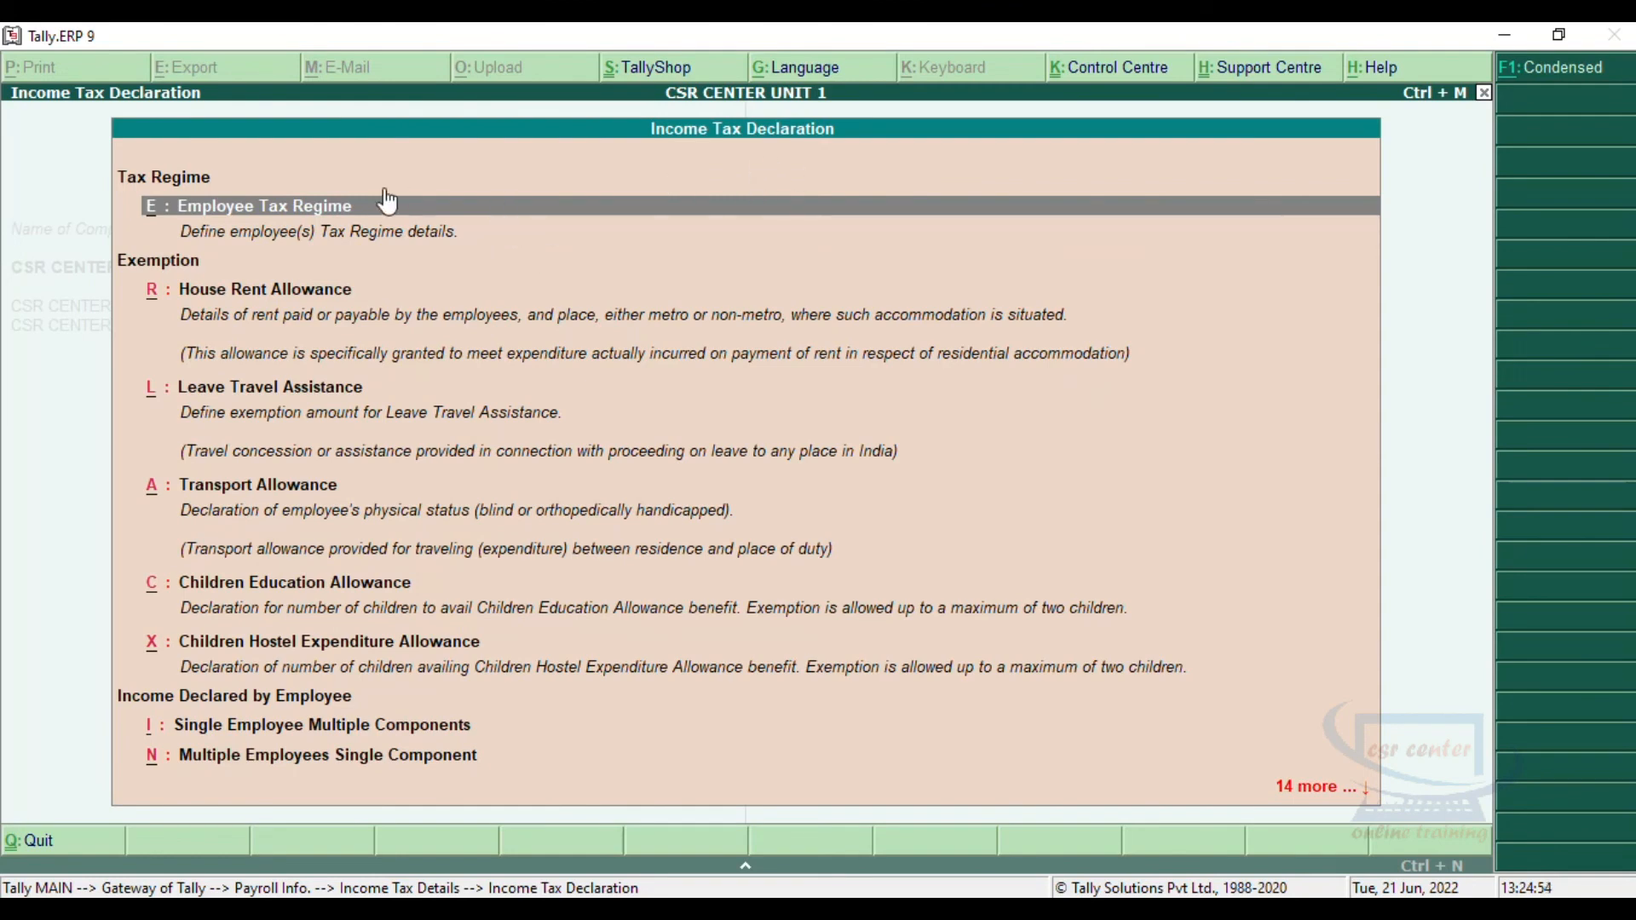
{"action": "left_click", "coordinate": [290, 294]}
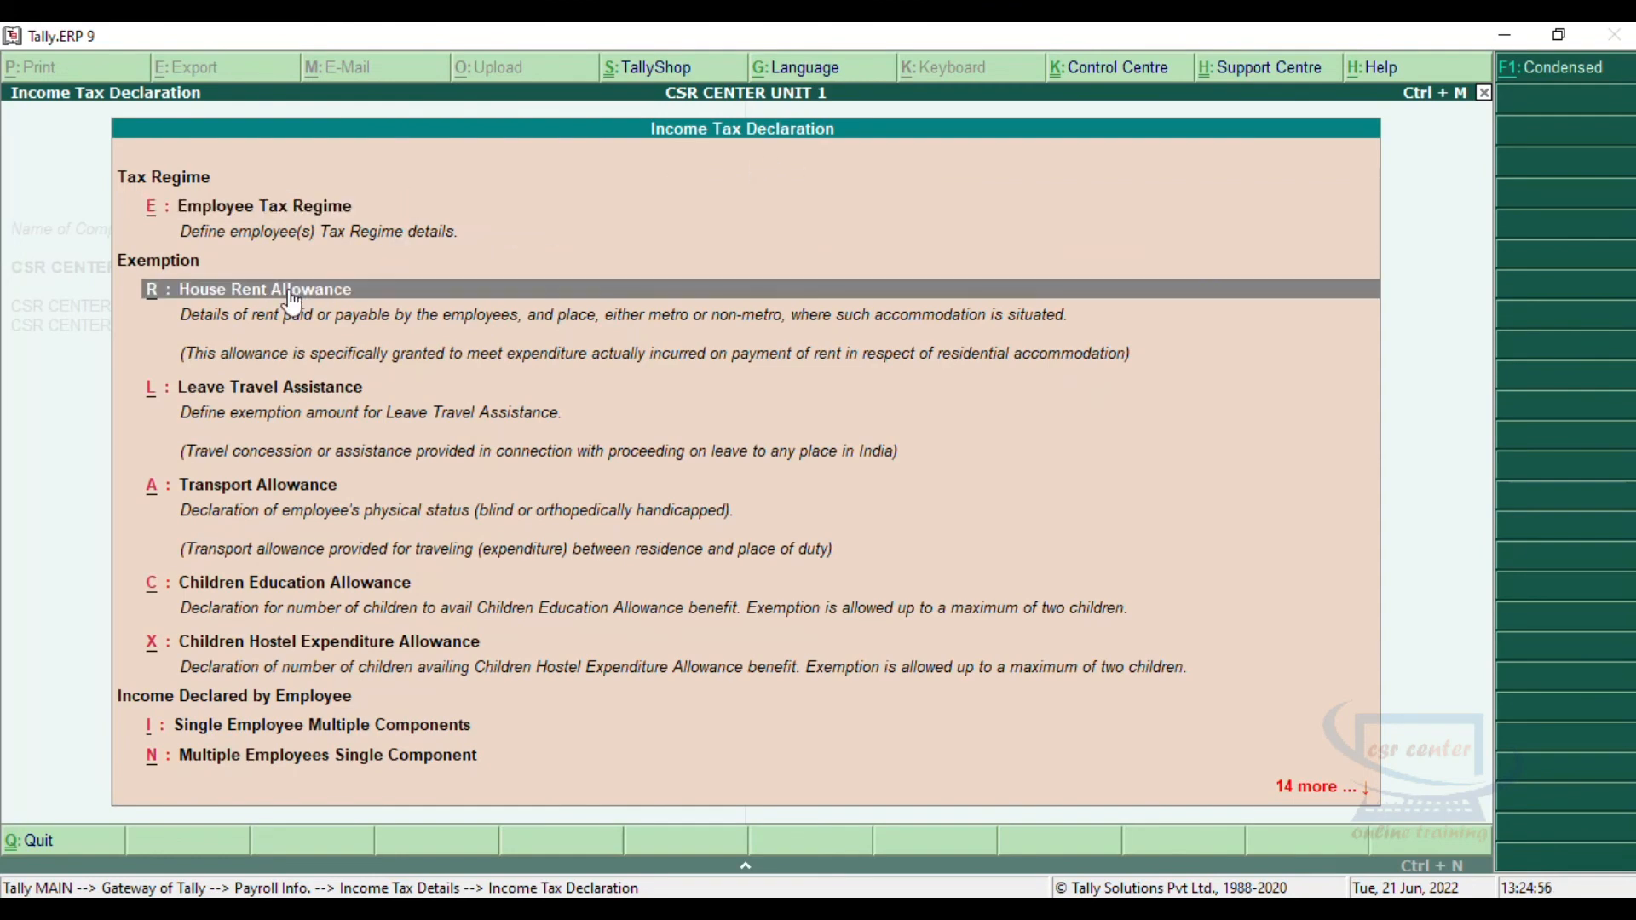
{"action": "left_click", "coordinate": [289, 294]}
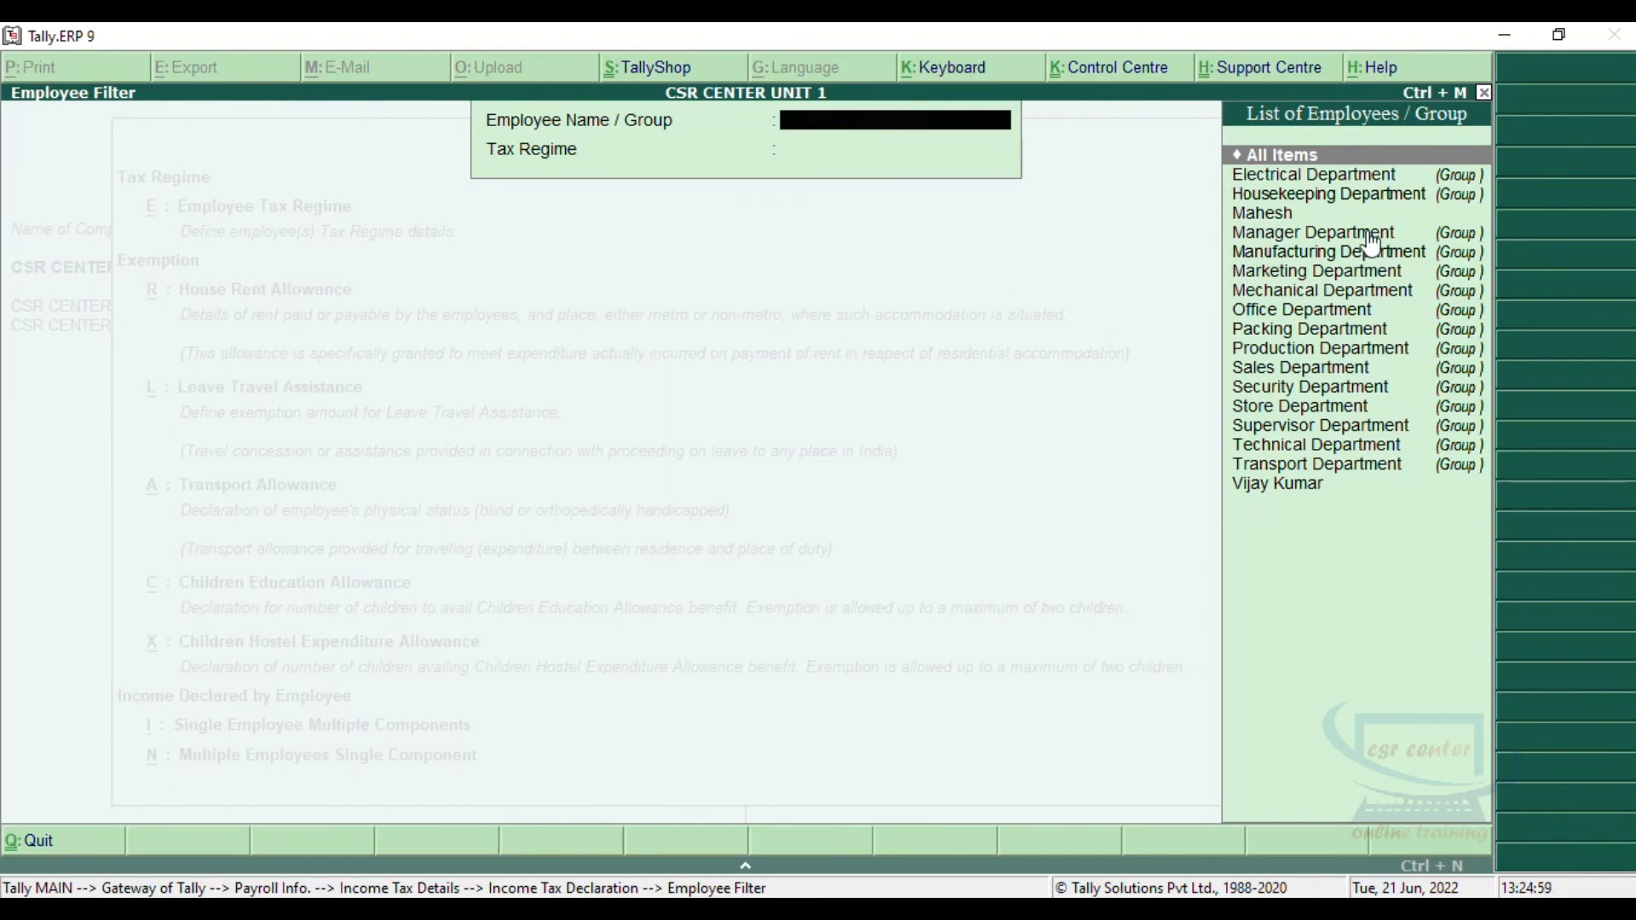
{"action": "left_click", "coordinate": [1273, 219]}
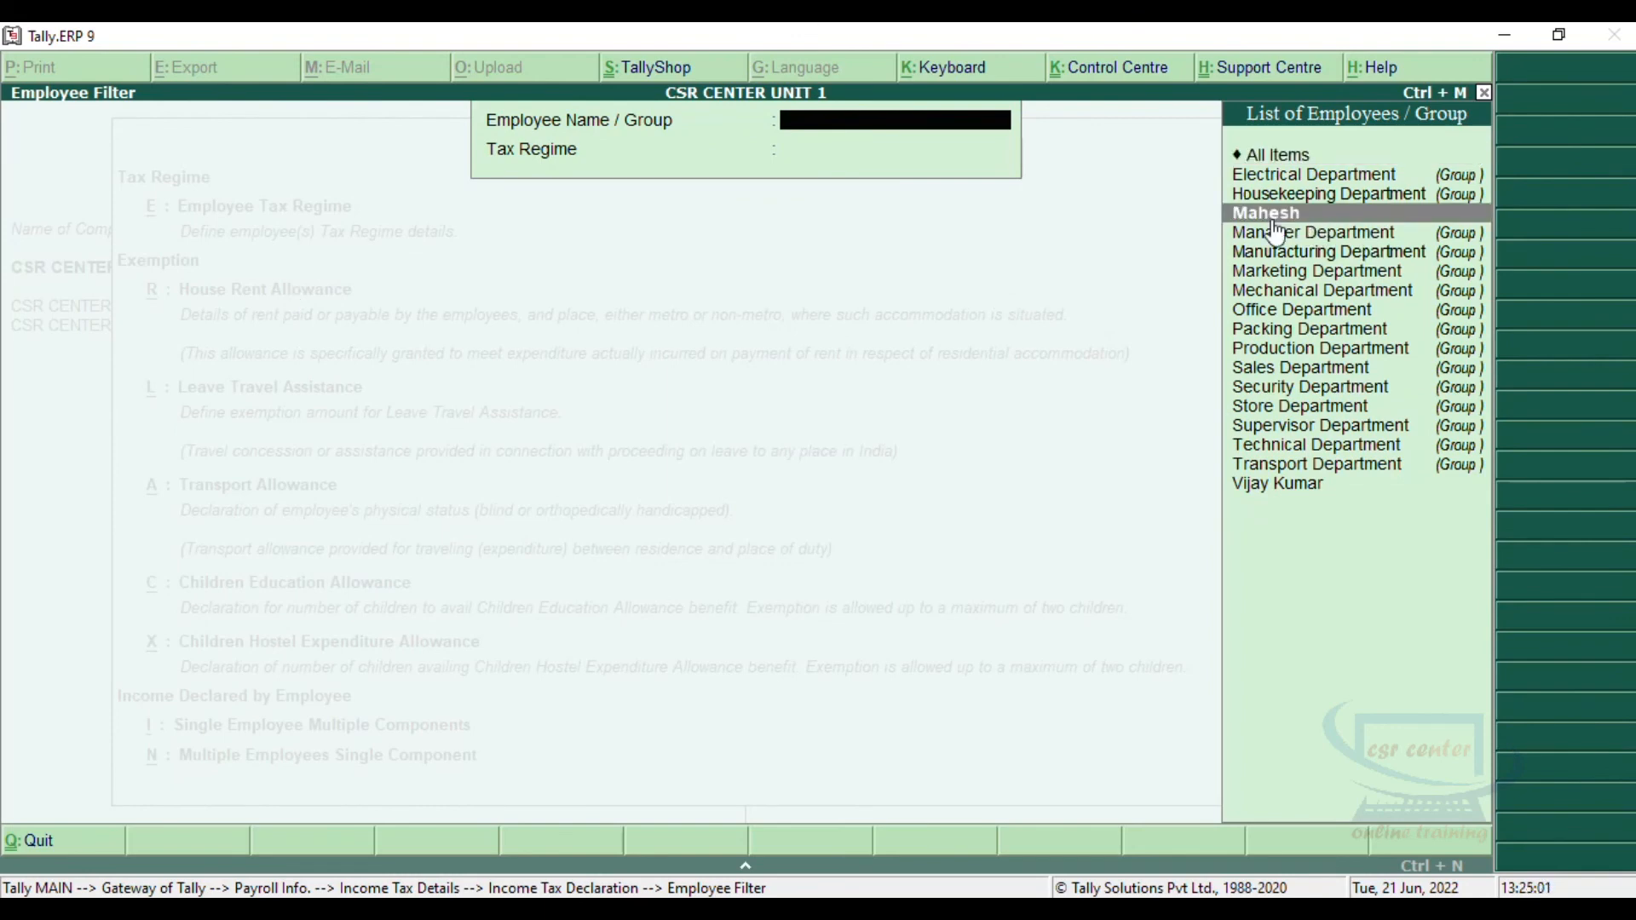
{"action": "left_click", "coordinate": [1274, 218]}
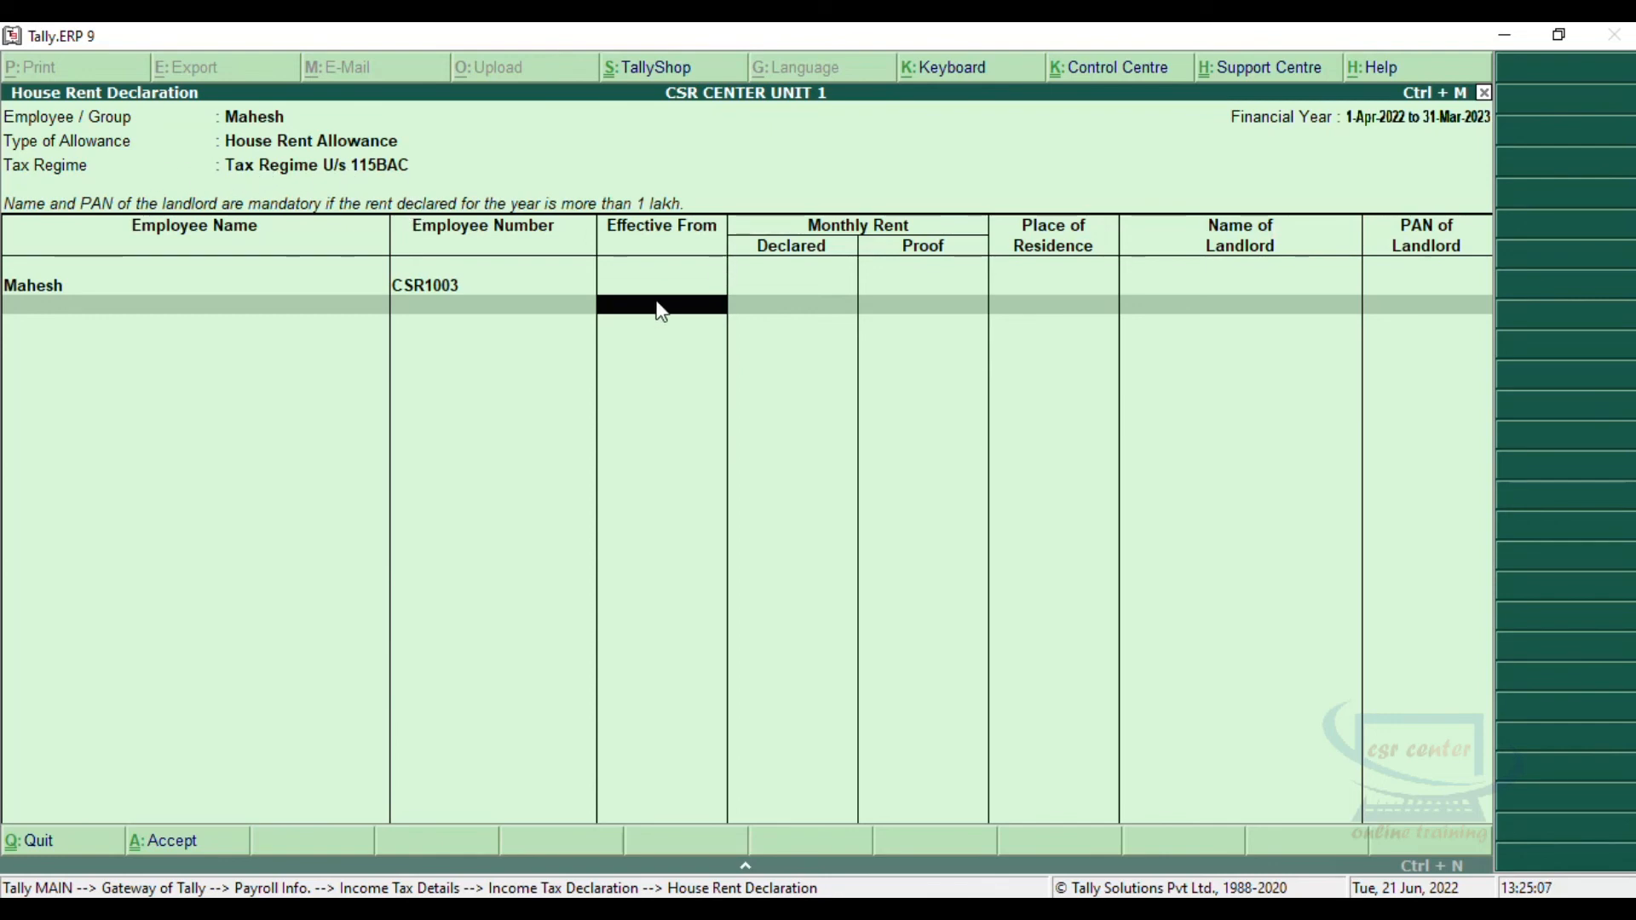
{"action": "key", "text": "Escape"}
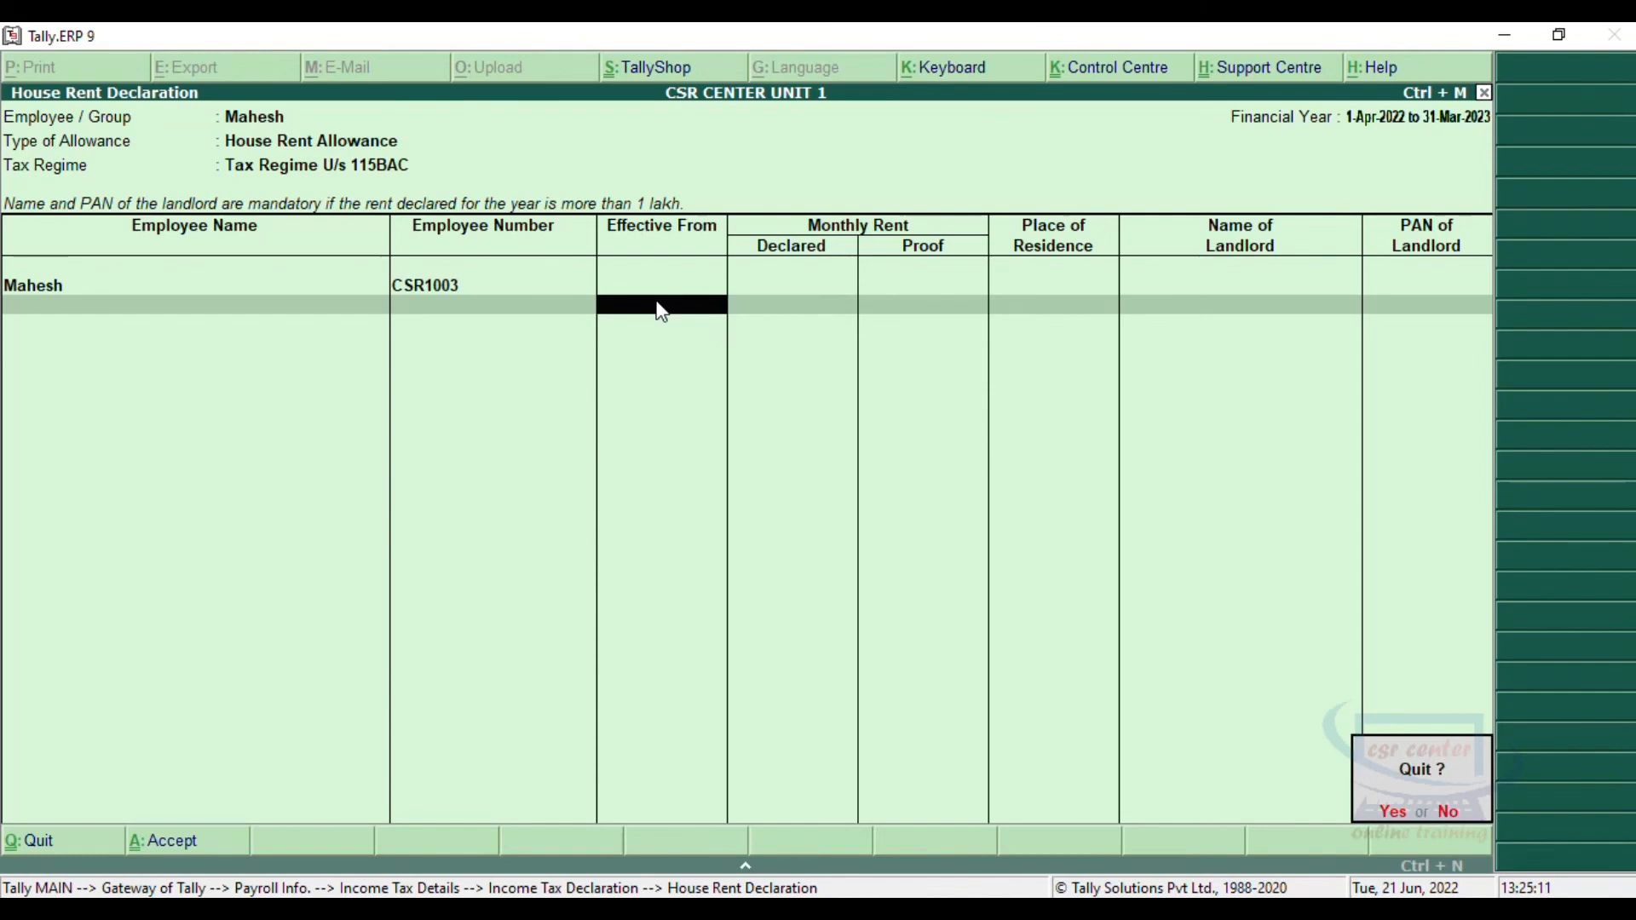
{"action": "key", "text": "y"}
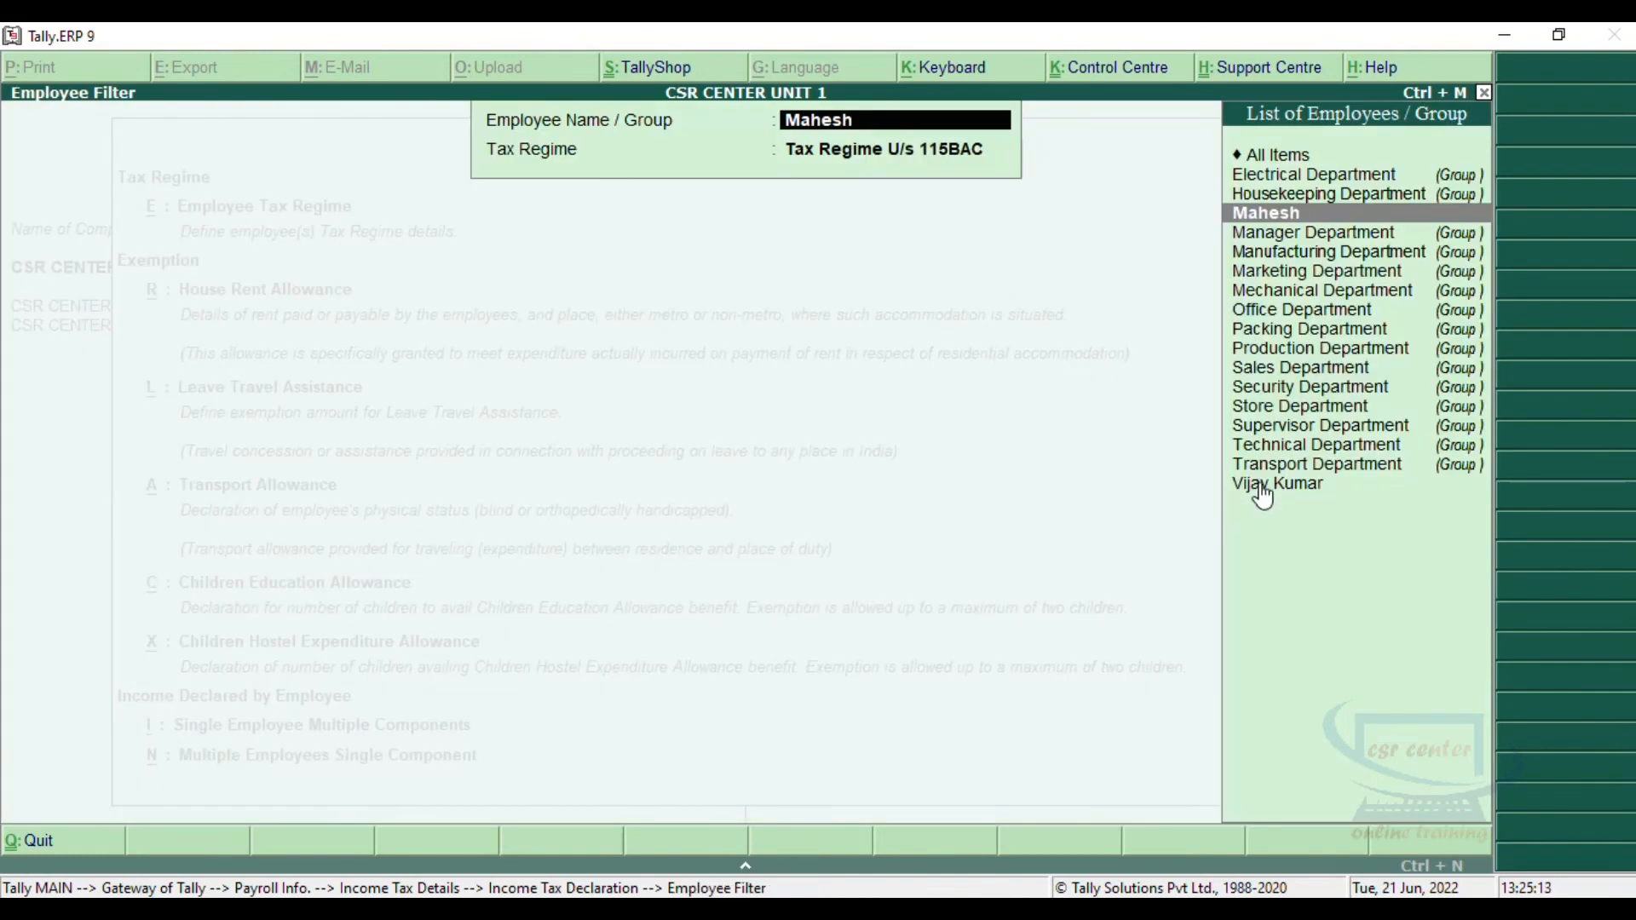
{"action": "key", "text": "Escape"}
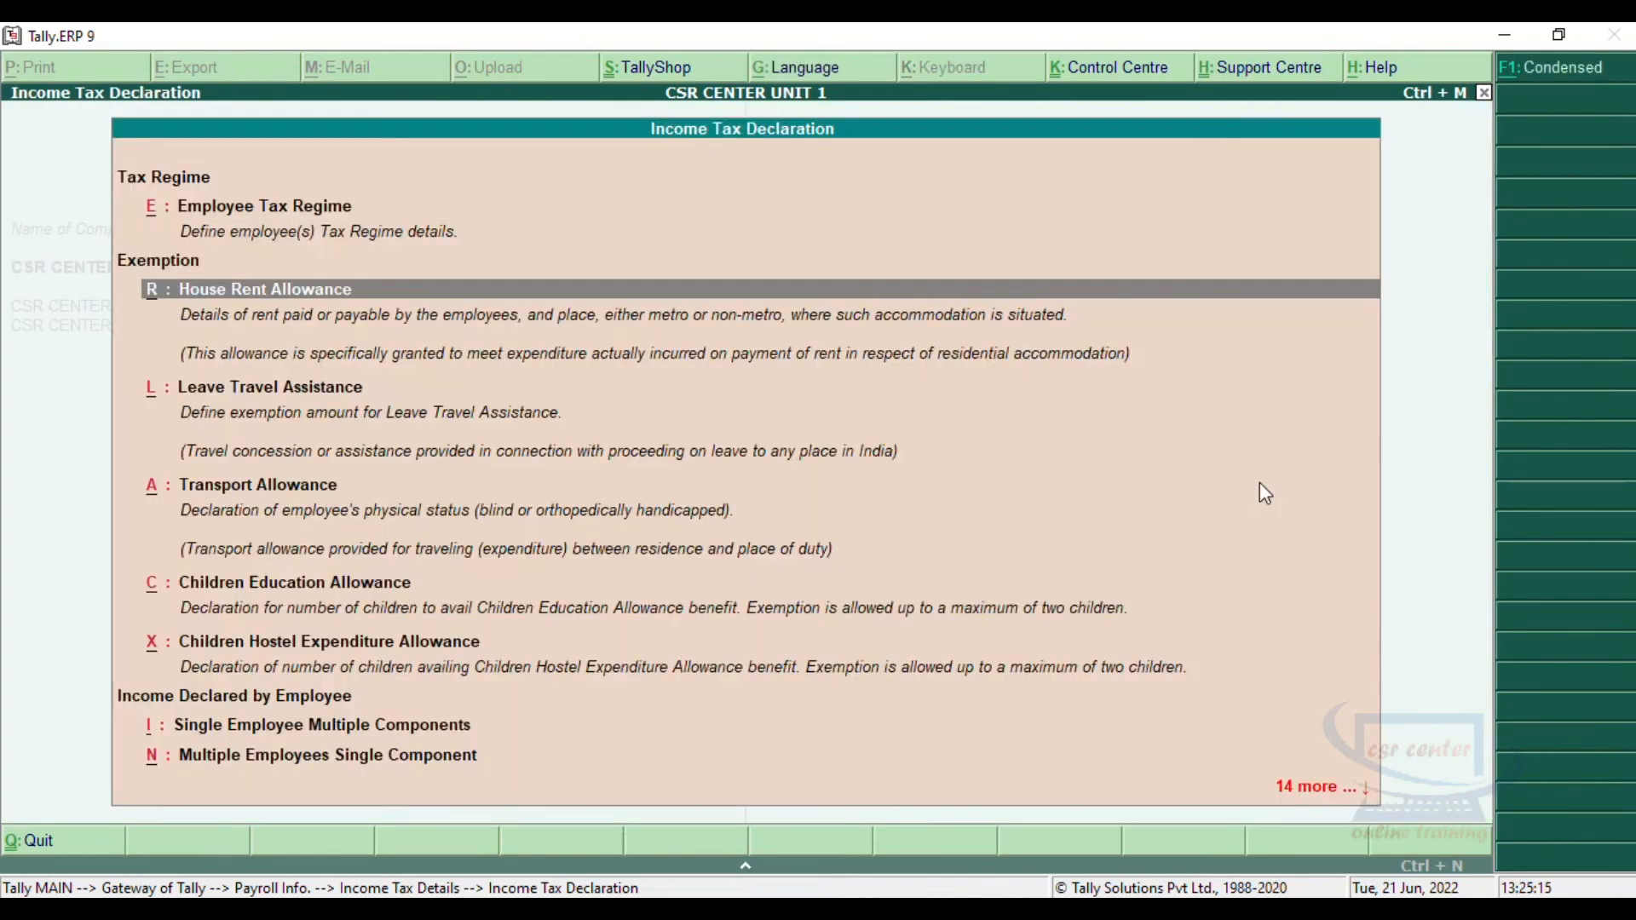
Step: View the Leave Travel Assistance exemption declaration for the Supervisor Department employee, and return to the income tax details options
{"action": "left_click", "coordinate": [235, 385]}
{"action": "left_click", "coordinate": [235, 386]}
{"action": "key", "text": "Return"}
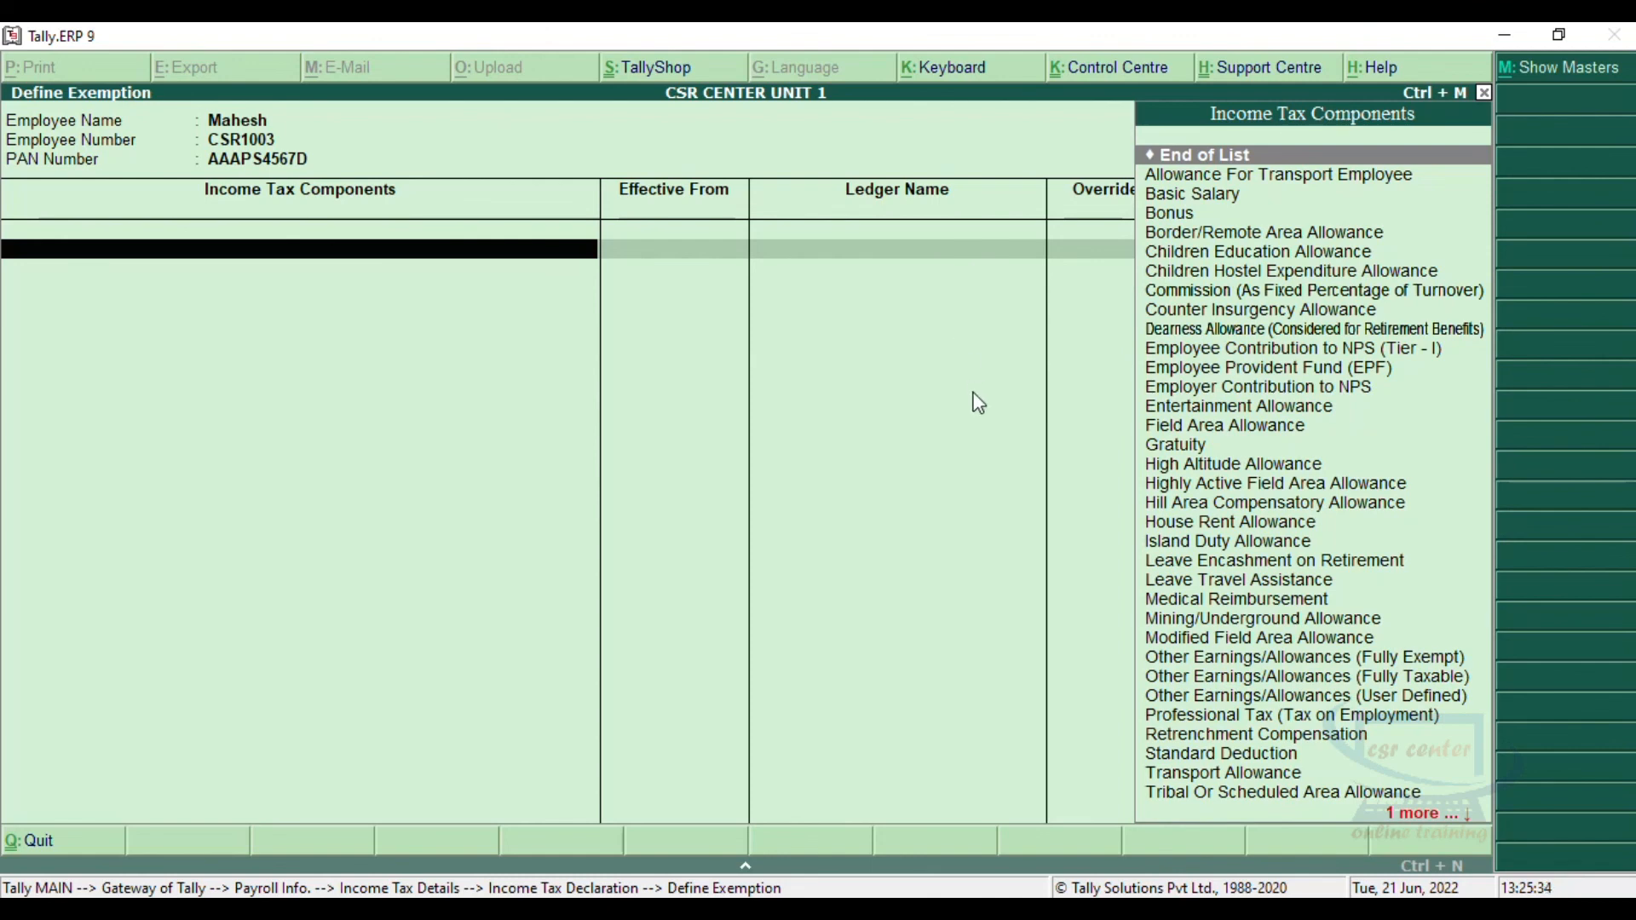
{"action": "key", "text": "Escape"}
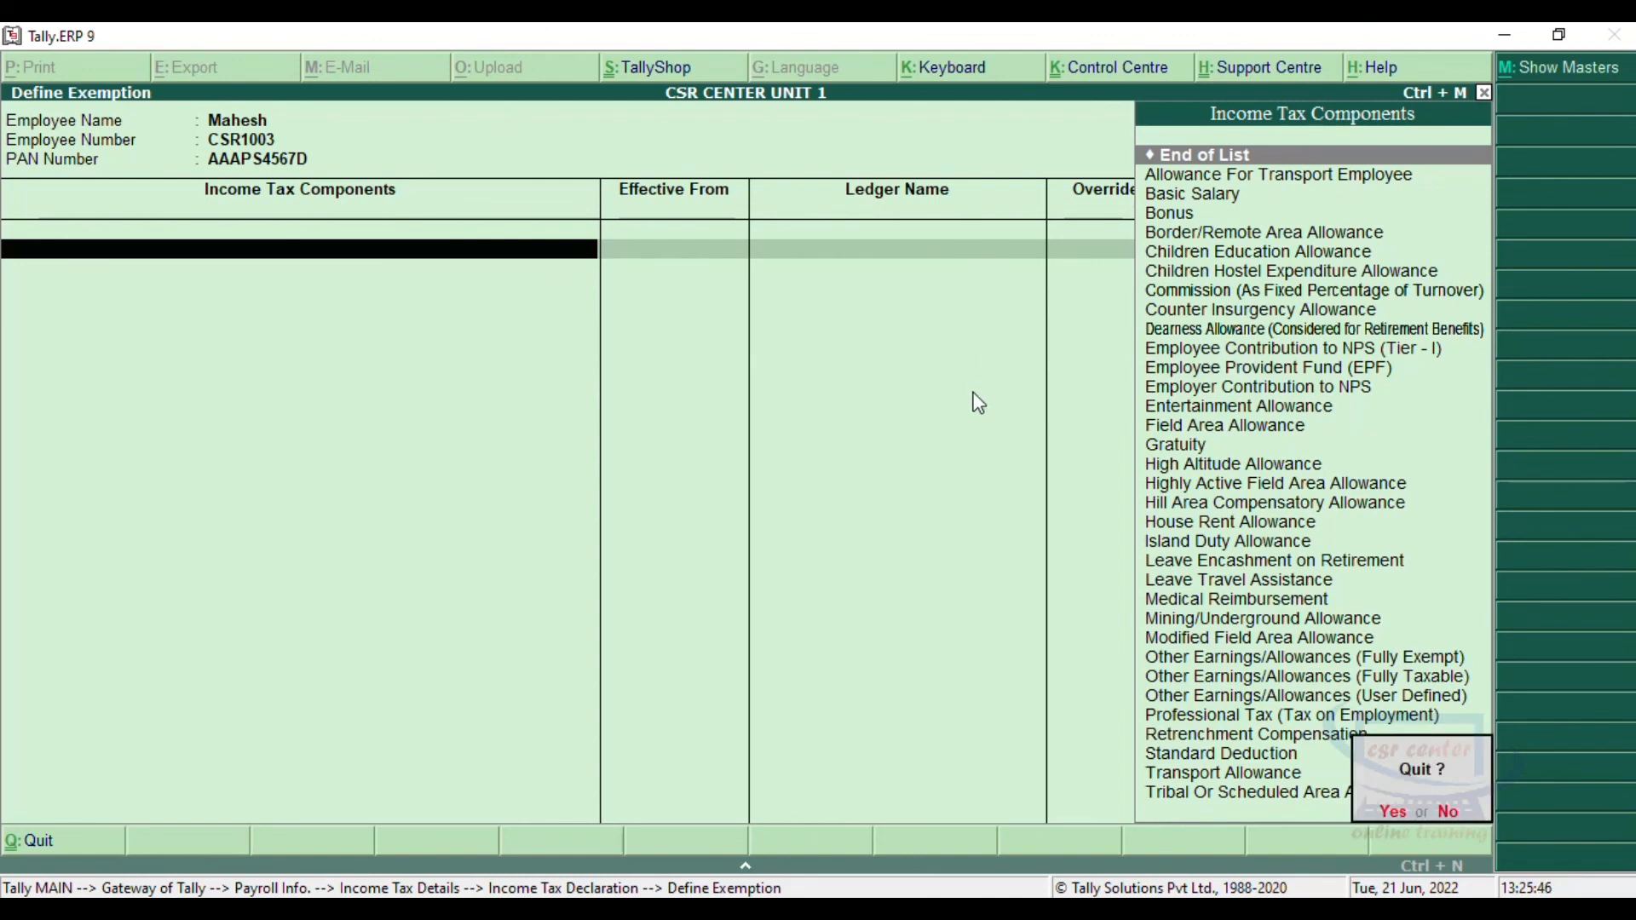
{"action": "key", "text": "Return"}
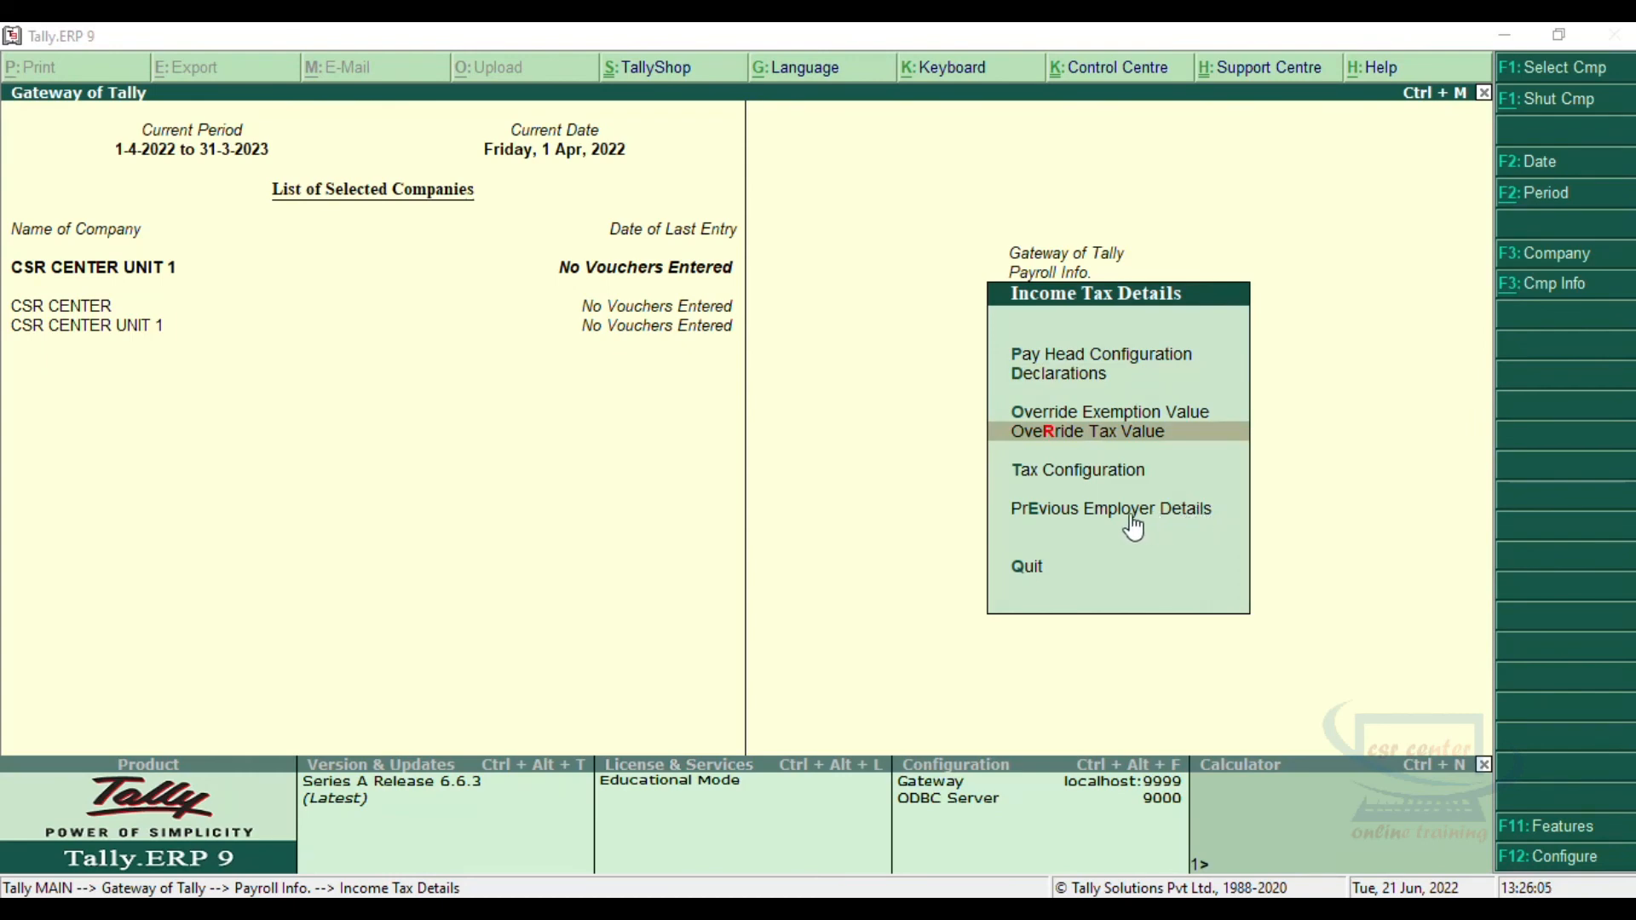
Step: View the previous employer income/exemption details for the Supervisor Department employee
{"action": "left_click", "coordinate": [1132, 515]}
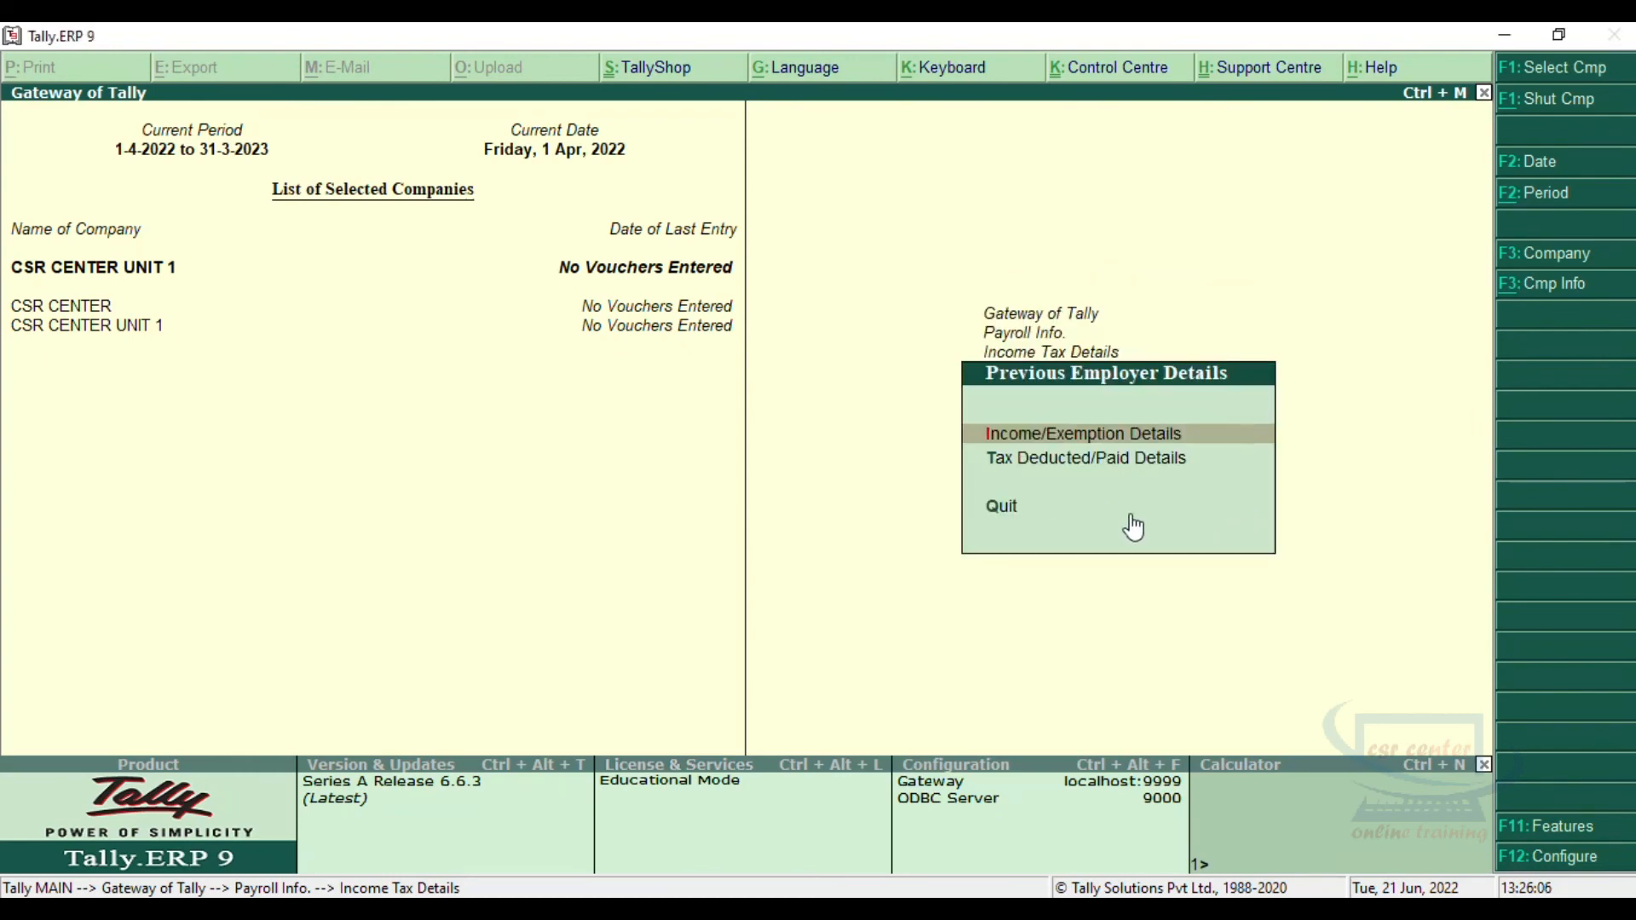
{"action": "left_click", "coordinate": [1187, 442]}
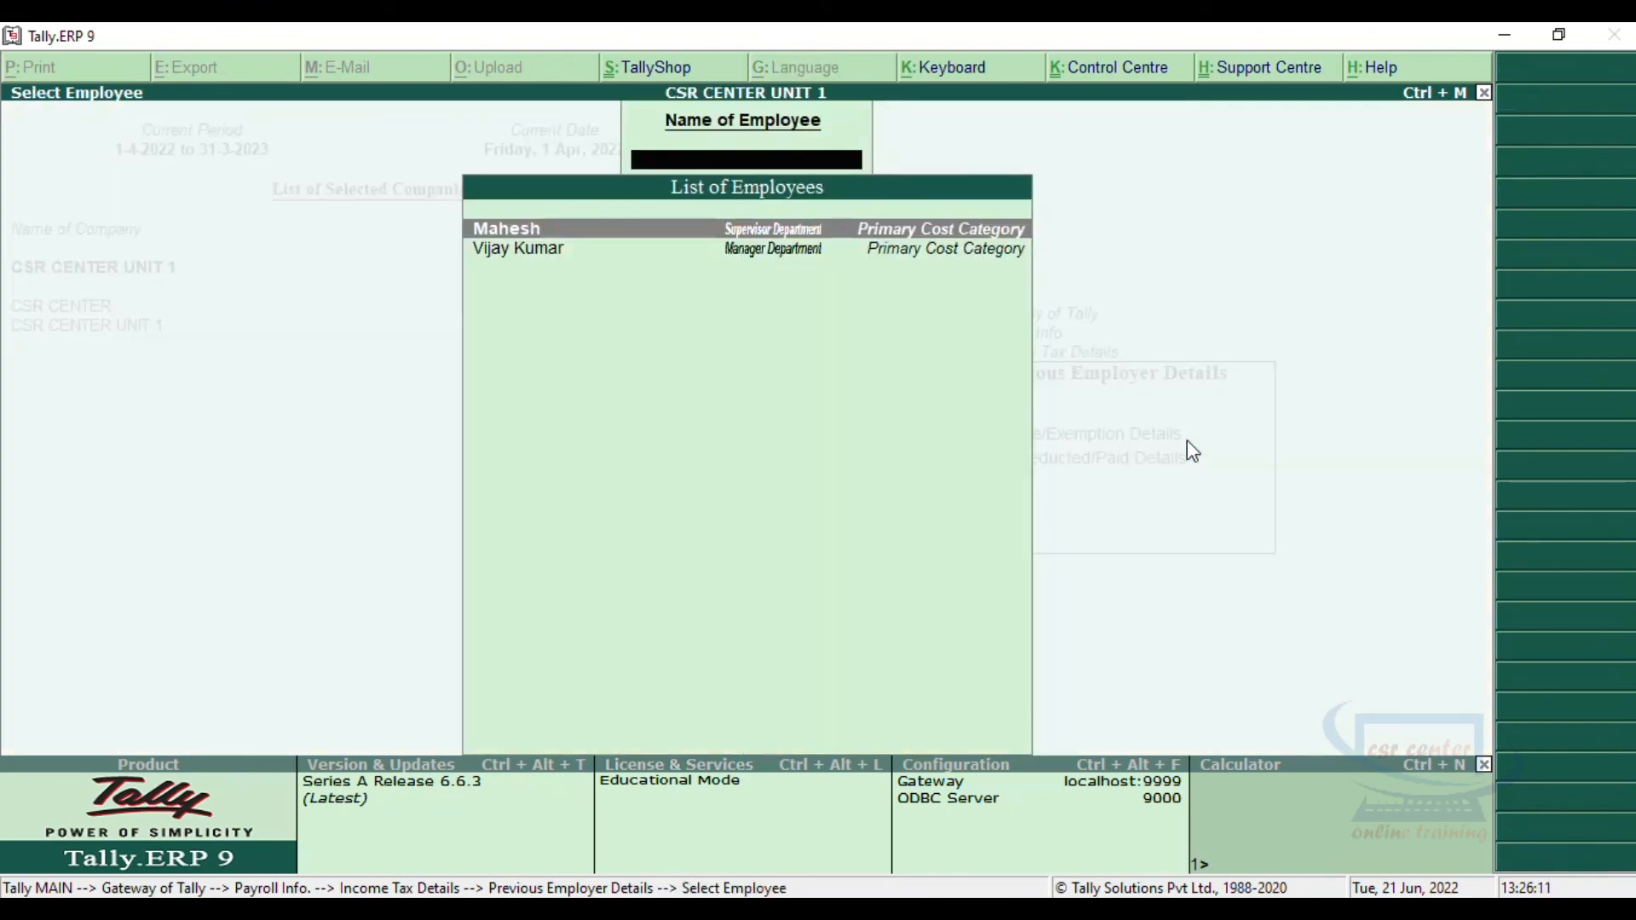
{"action": "key", "text": "Return"}
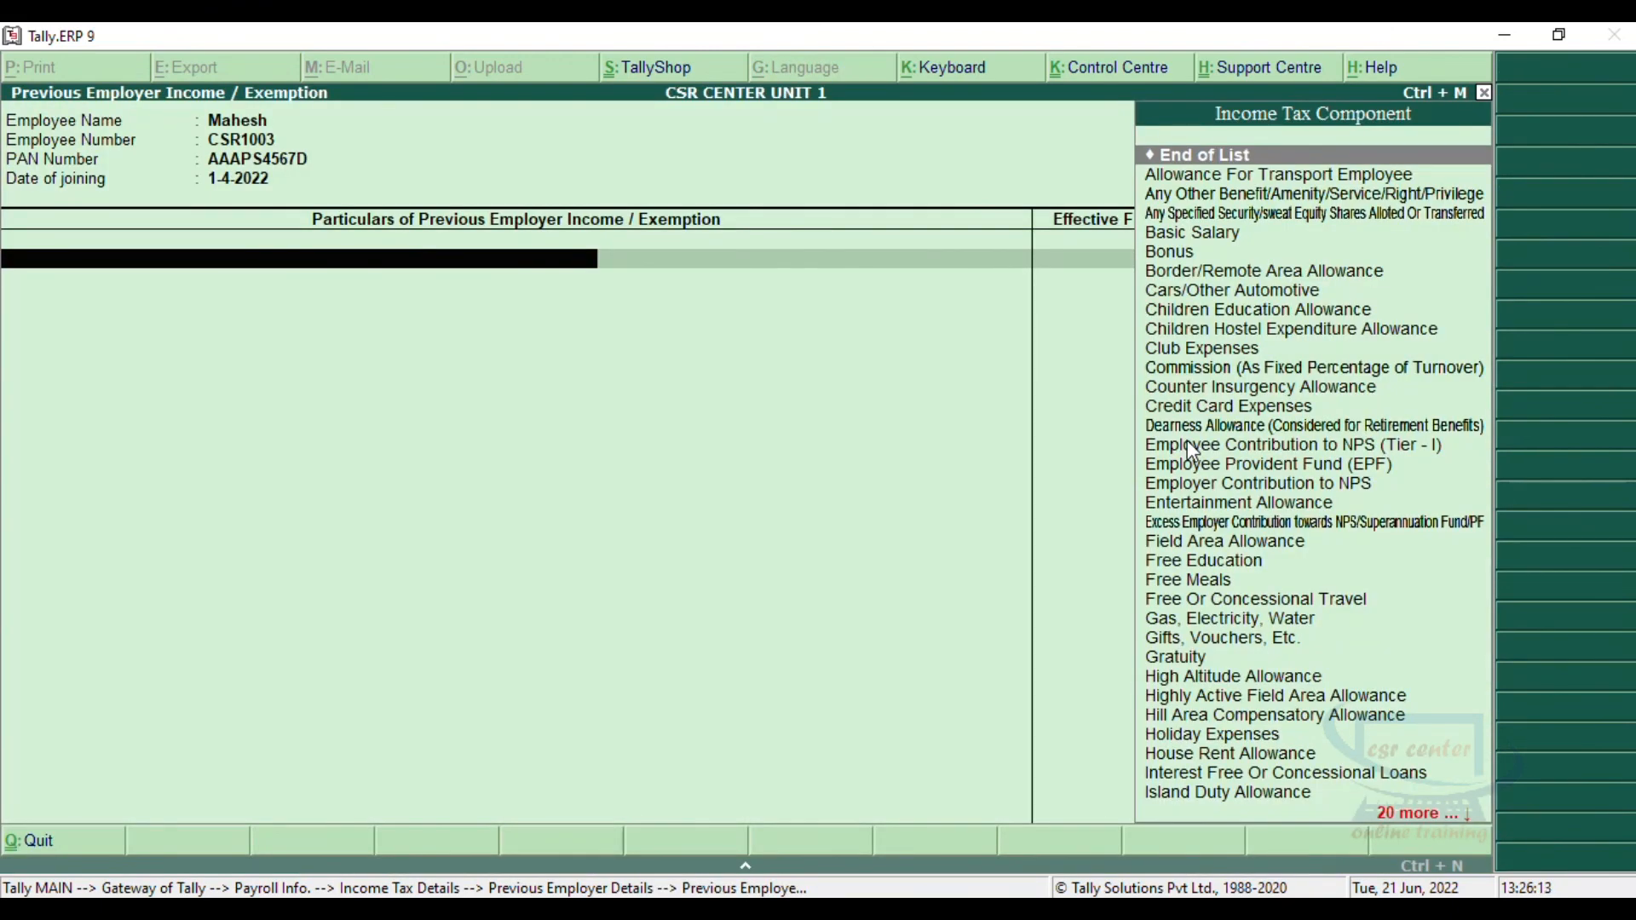